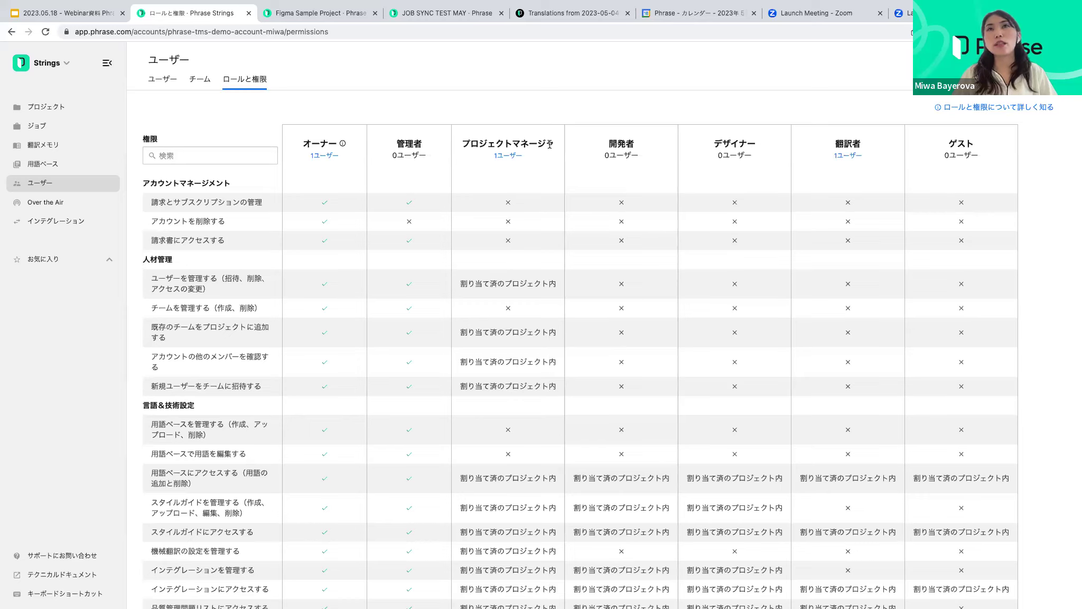
{"action": "scroll", "coordinate": [551, 143], "scroll_direction": "down", "scroll_amount": 2}
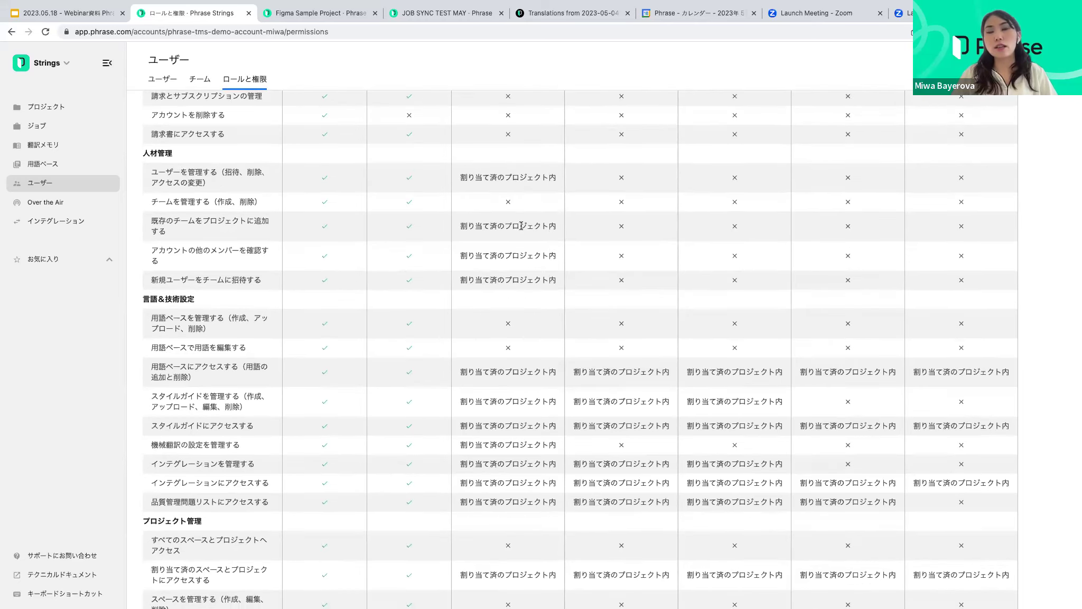
{"action": "scroll", "coordinate": [521, 221], "scroll_direction": "down", "scroll_amount": 3}
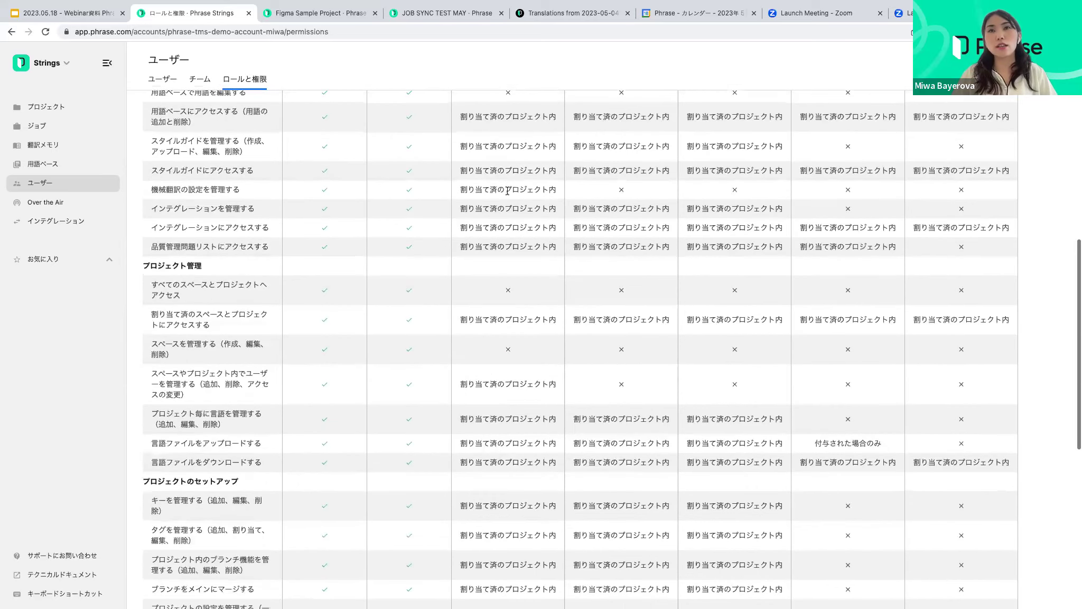
{"action": "scroll", "coordinate": [508, 193], "scroll_direction": "down", "scroll_amount": 5}
{"action": "scroll", "coordinate": [507, 194], "scroll_direction": "down", "scroll_amount": 4}
{"action": "scroll", "coordinate": [507, 194], "scroll_direction": "up", "scroll_amount": 12}
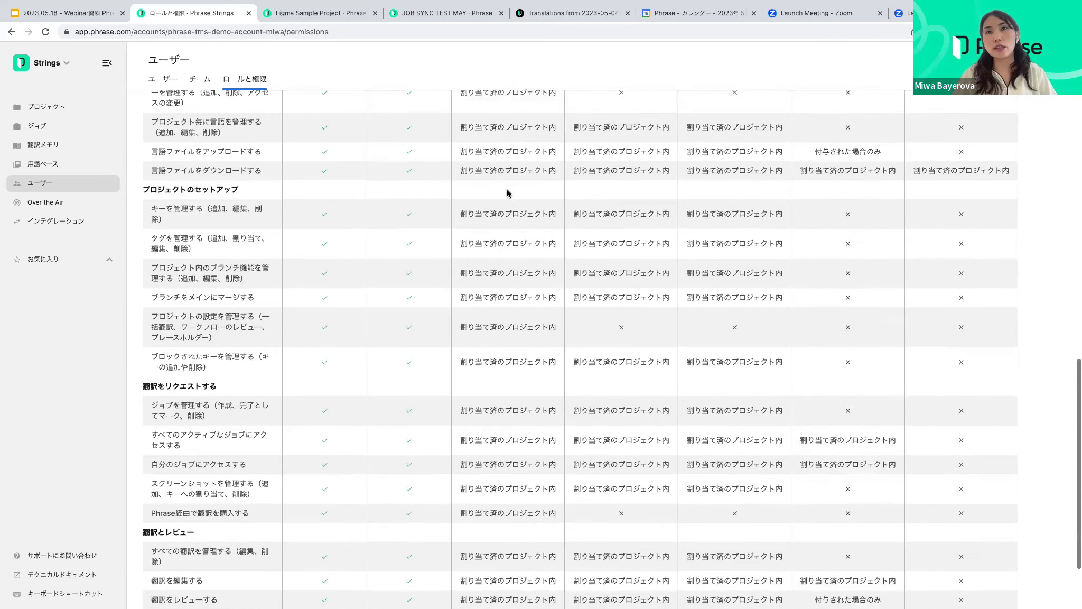
{"action": "scroll", "coordinate": [508, 194], "scroll_direction": "up", "scroll_amount": 2}
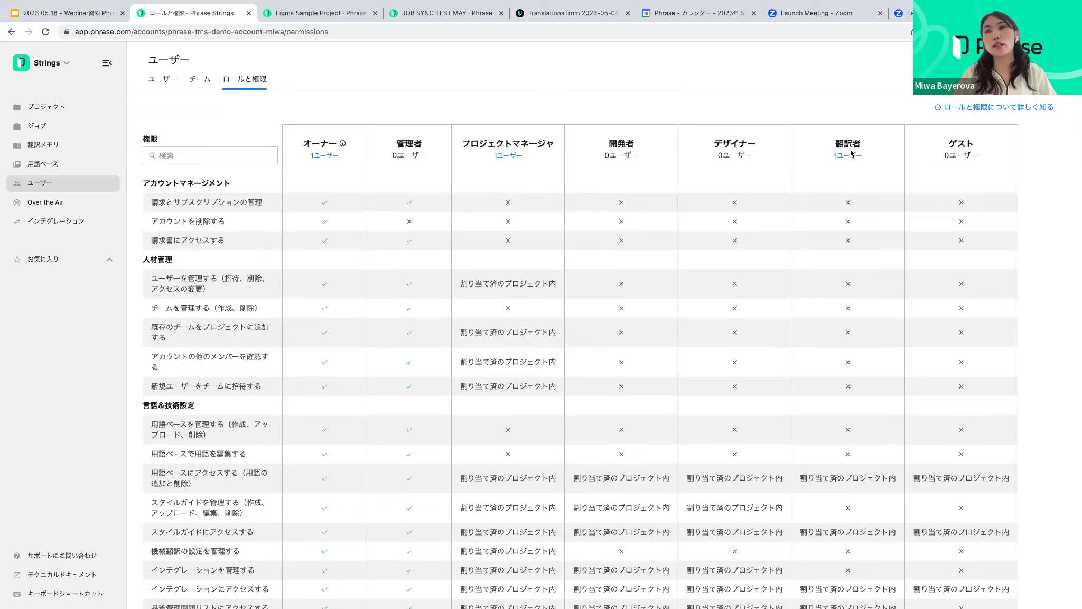
{"action": "scroll", "coordinate": [856, 156], "scroll_direction": "down", "scroll_amount": 1}
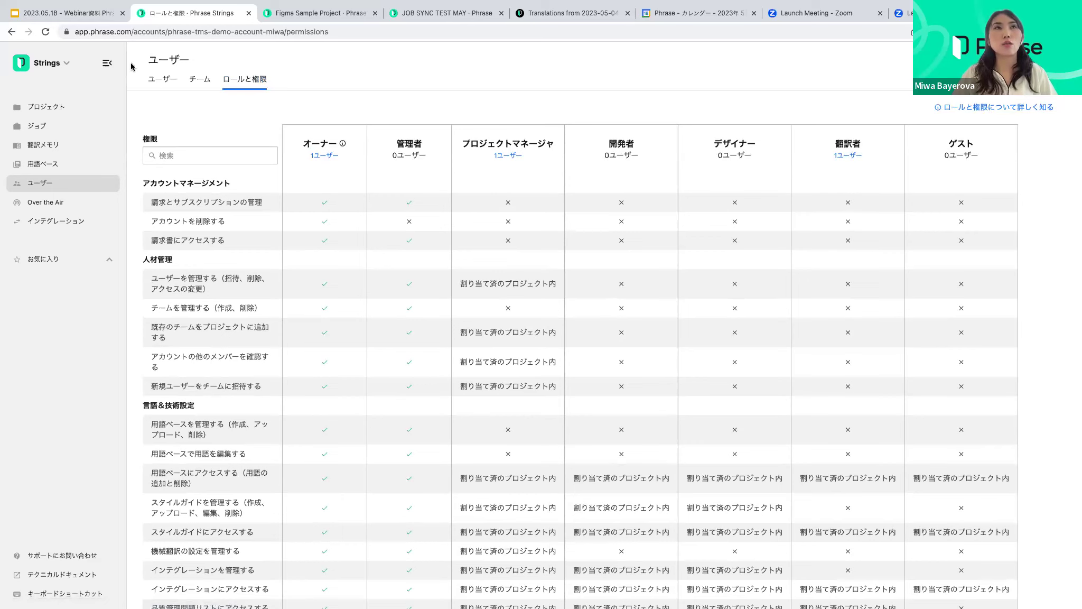
Open the account's user list and add an invitee by e-mail address
{"action": "left_click", "coordinate": [159, 78]}
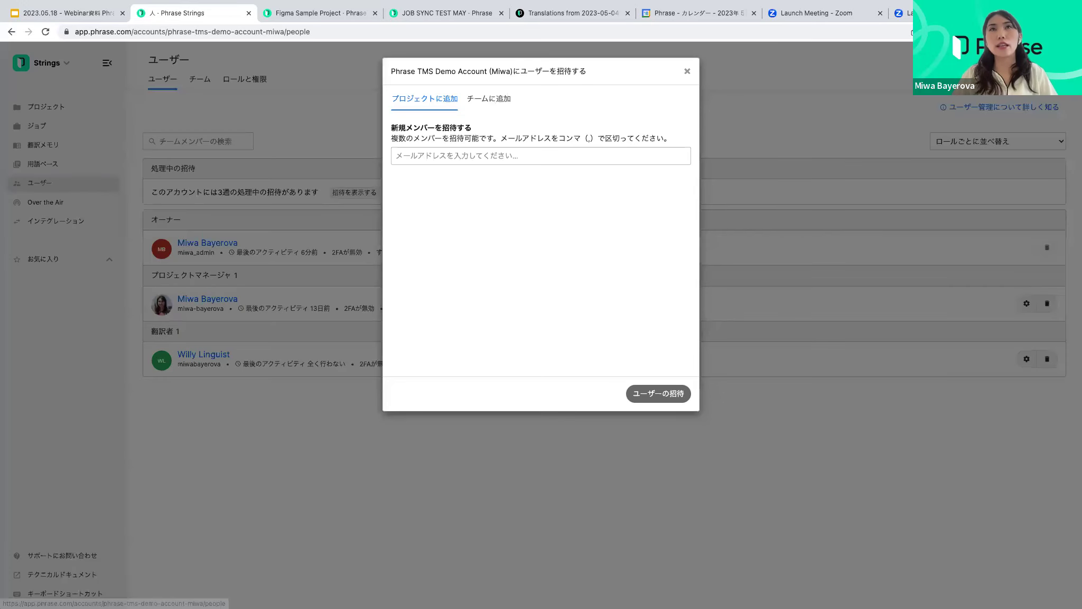
{"action": "left_click", "coordinate": [466, 155]}
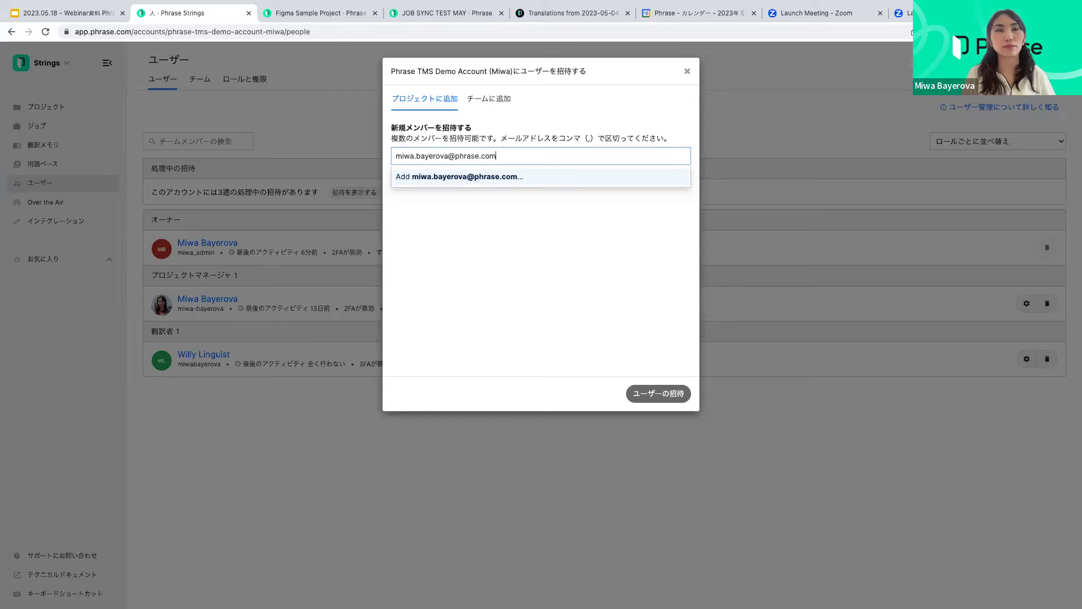
{"action": "left_click", "coordinate": [541, 174]}
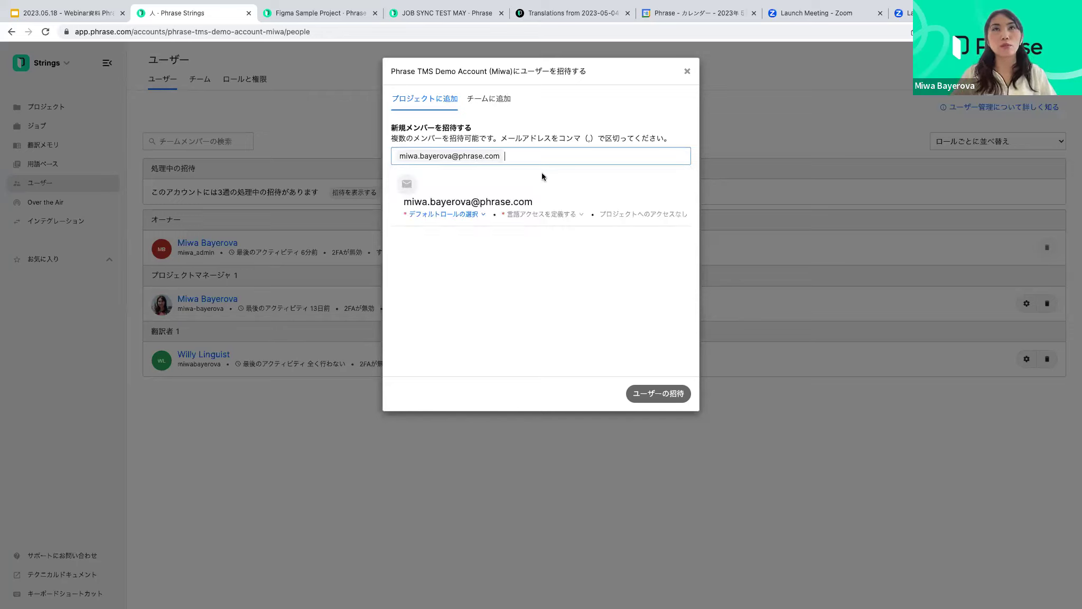
Set the invitee's default role to Project Manager, then change it to Translator
{"action": "left_click", "coordinate": [450, 215]}
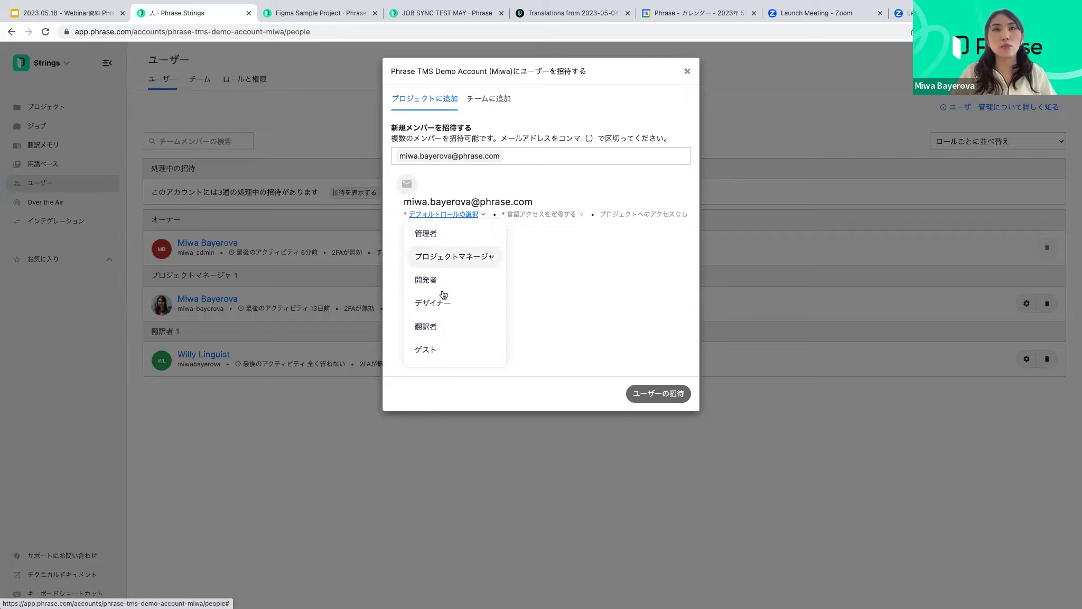
{"action": "left_click", "coordinate": [449, 258]}
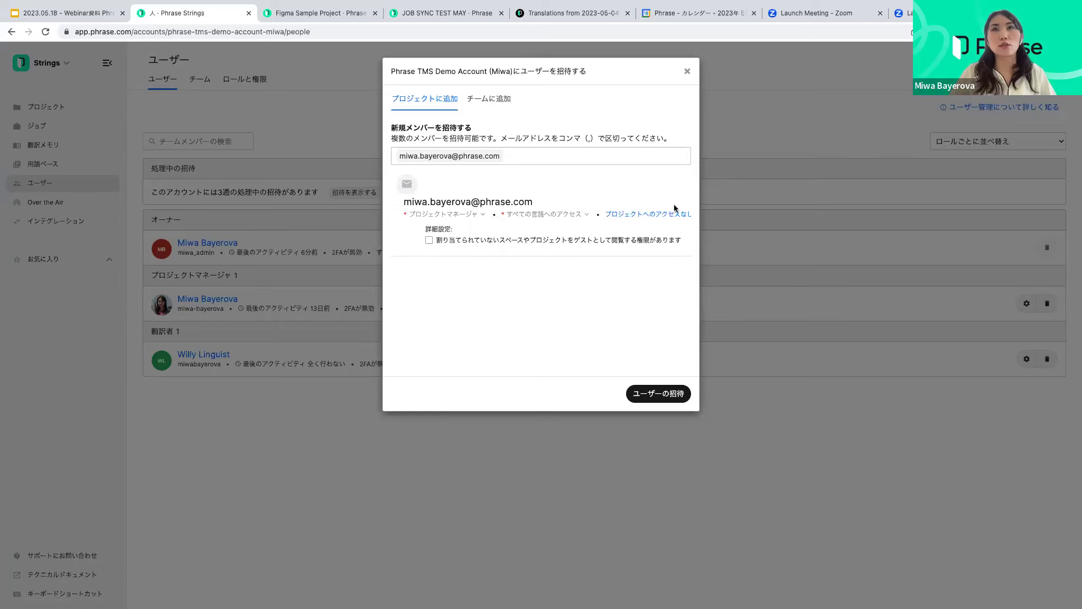
{"action": "left_click", "coordinate": [664, 214]}
{"action": "scroll", "coordinate": [617, 281], "scroll_direction": "down", "scroll_amount": 2}
{"action": "scroll", "coordinate": [596, 276], "scroll_direction": "down", "scroll_amount": 3}
{"action": "scroll", "coordinate": [595, 278], "scroll_direction": "up", "scroll_amount": 4}
{"action": "scroll", "coordinate": [595, 279], "scroll_direction": "down", "scroll_amount": 4}
{"action": "scroll", "coordinate": [595, 279], "scroll_direction": "up", "scroll_amount": 4}
{"action": "left_click", "coordinate": [470, 215]}
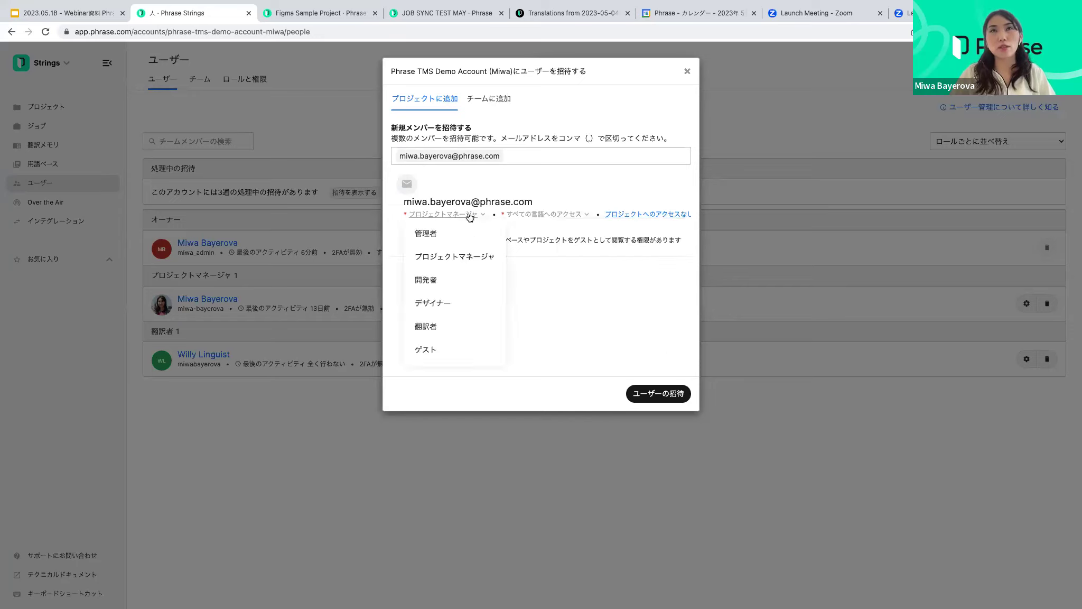
{"action": "left_click", "coordinate": [446, 326]}
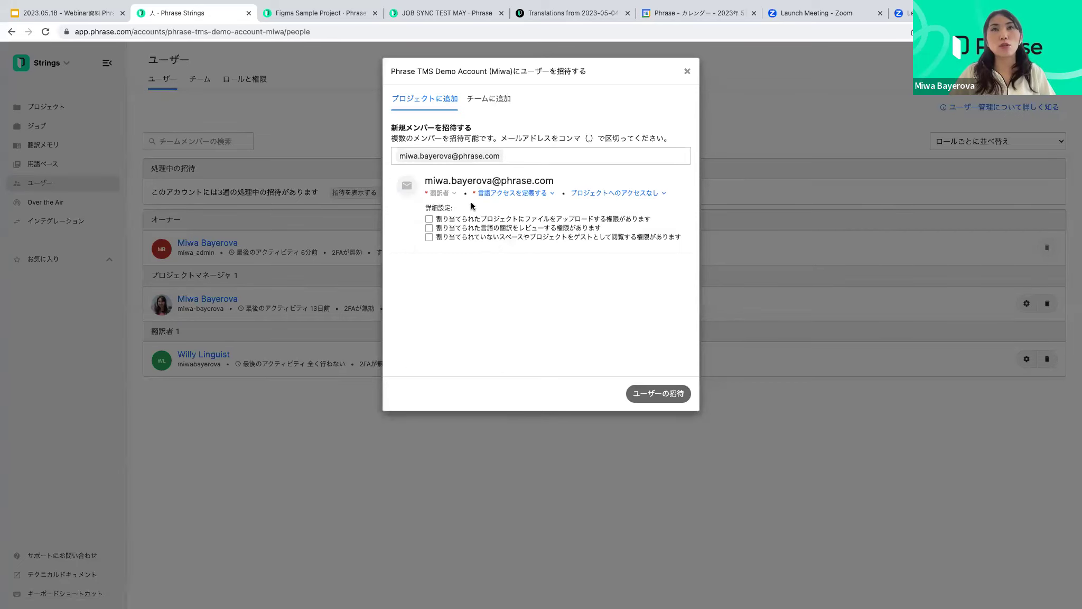
Give the invitee all languages plus the Webinar, Training space and Figma Sample Project
{"action": "left_click", "coordinate": [501, 193]}
{"action": "left_click", "coordinate": [489, 231]}
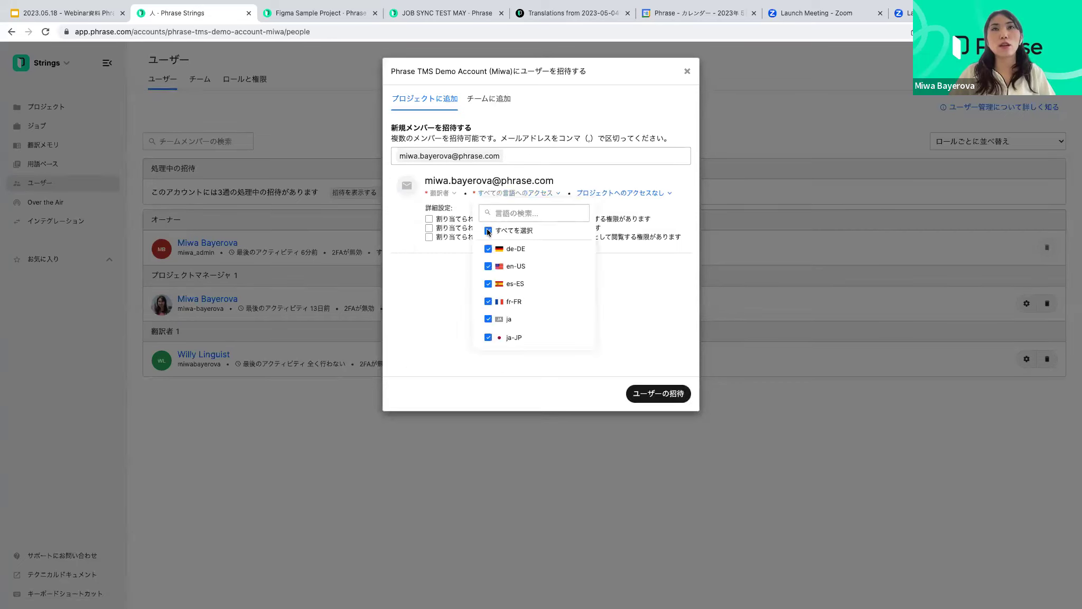
{"action": "left_click", "coordinate": [646, 193]}
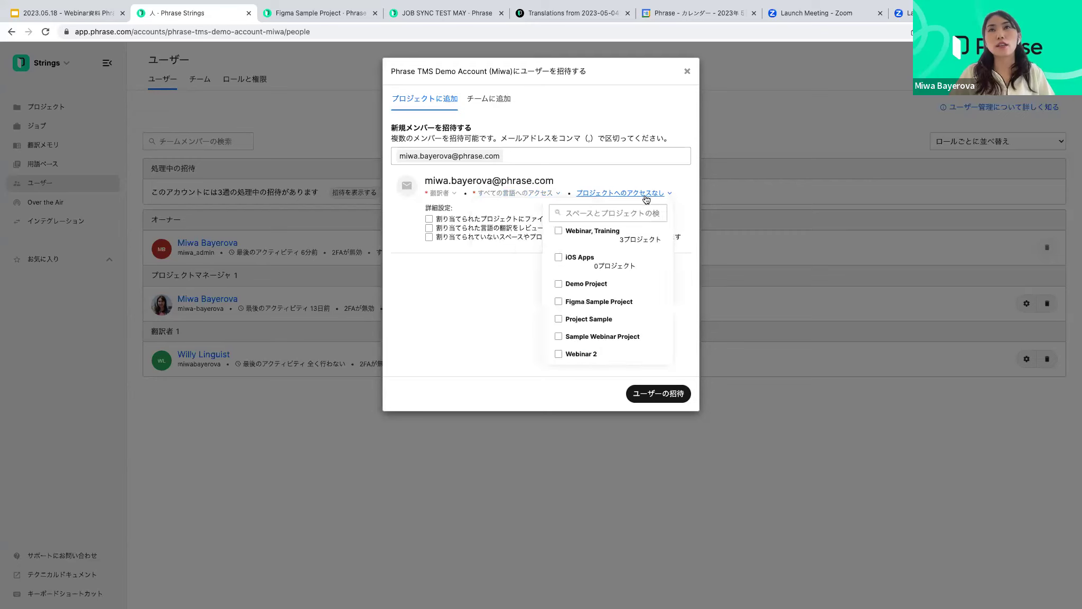
{"action": "left_click", "coordinate": [559, 231]}
{"action": "left_click", "coordinate": [558, 258]}
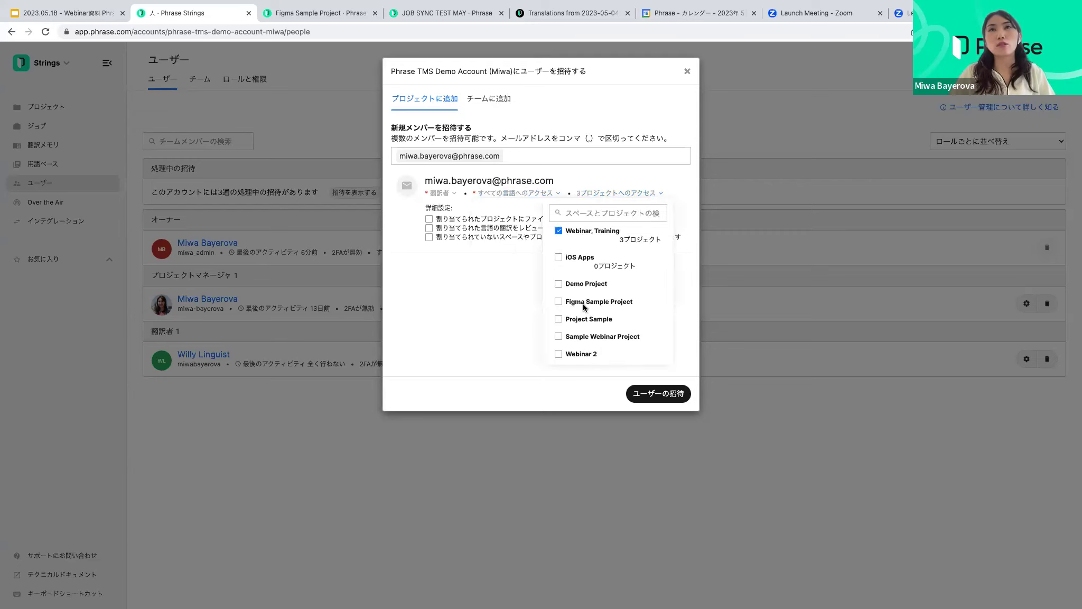
{"action": "left_click", "coordinate": [558, 258]}
{"action": "left_click", "coordinate": [559, 302]}
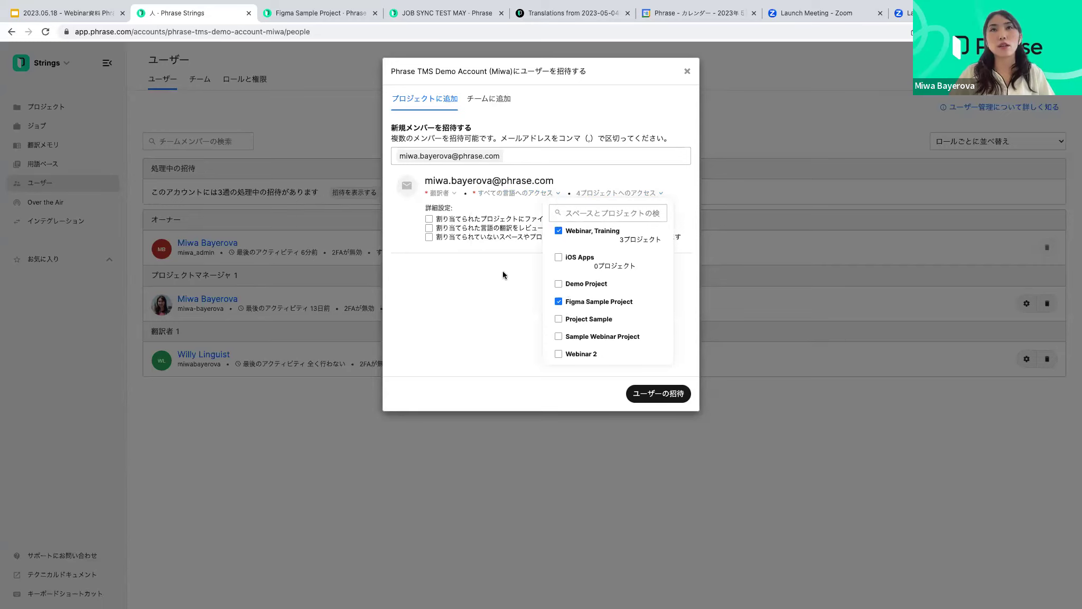
Look over the team assignment options and discard the invitation unsent
{"action": "left_click", "coordinate": [493, 100]}
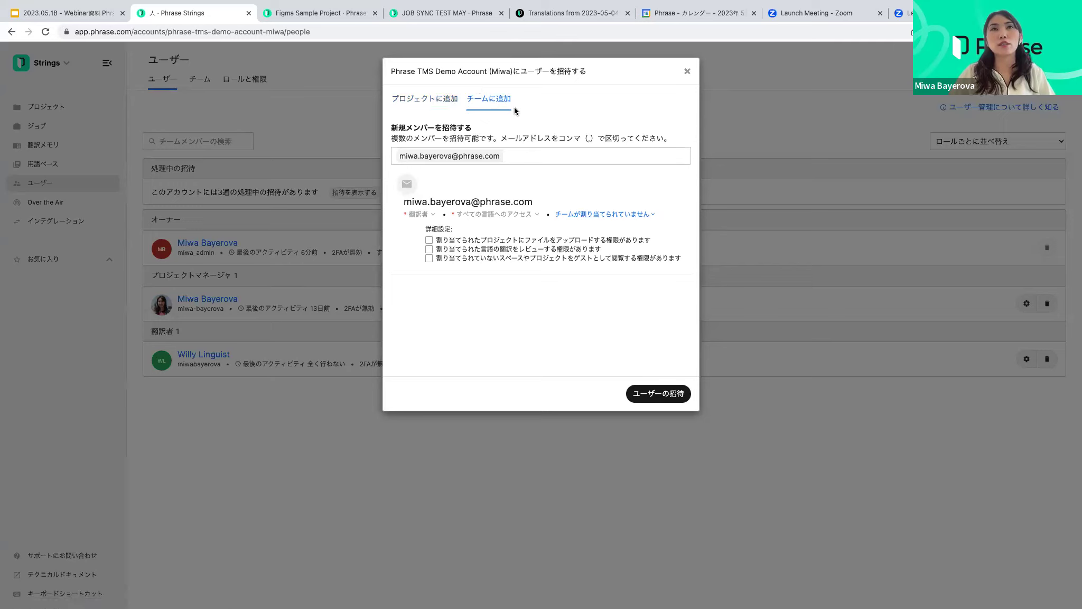
{"action": "left_click", "coordinate": [591, 221]}
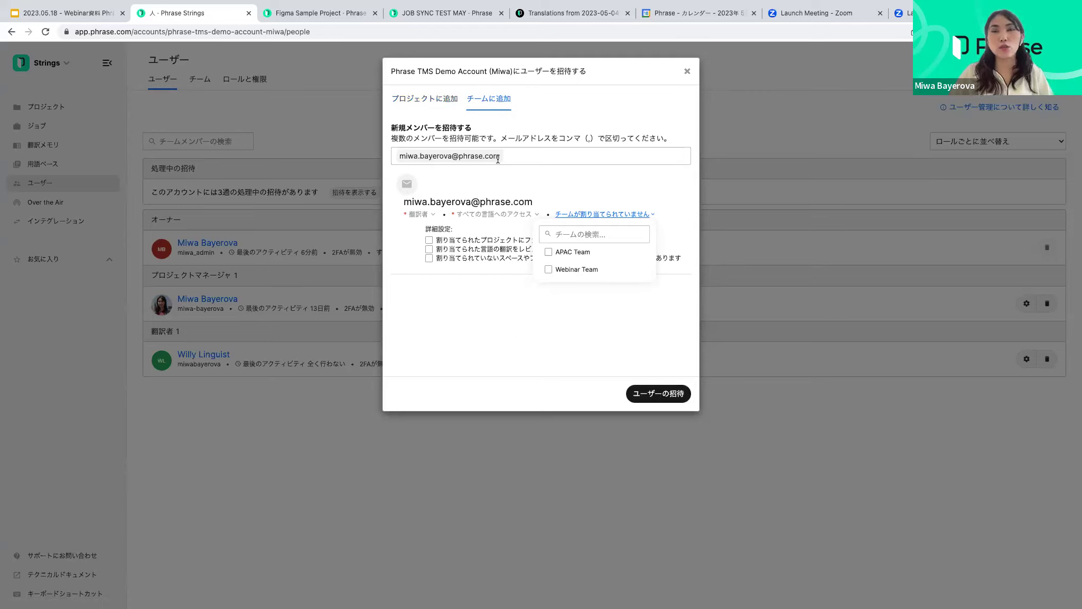
{"action": "left_click", "coordinate": [688, 73]}
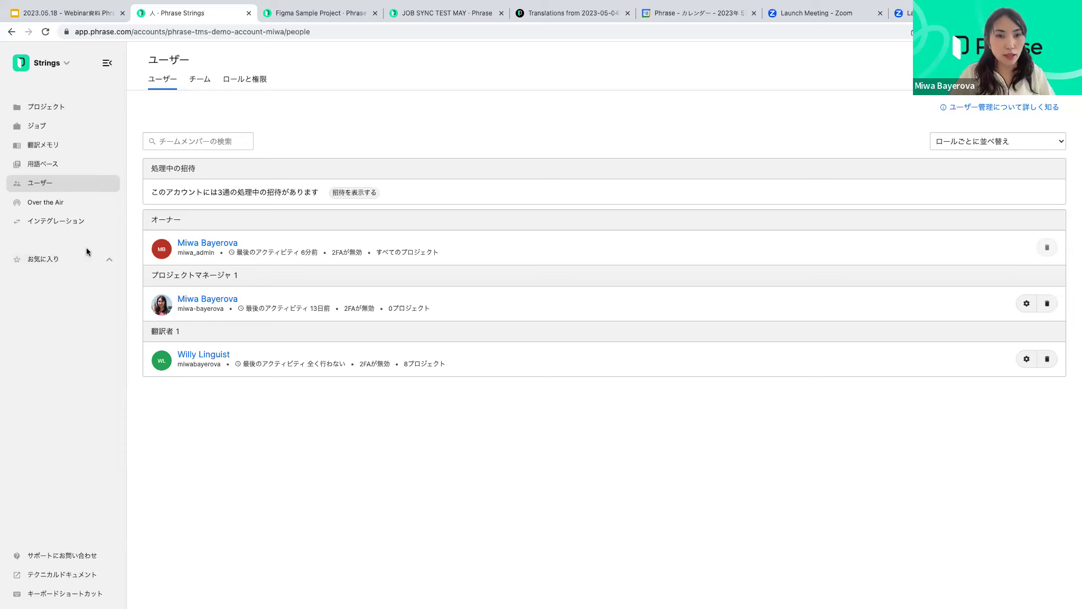
Go through Projects and Translation Memory to the Term Bases page listing App TB, Test Term Base and Webinar TB
{"action": "left_click", "coordinate": [42, 109]}
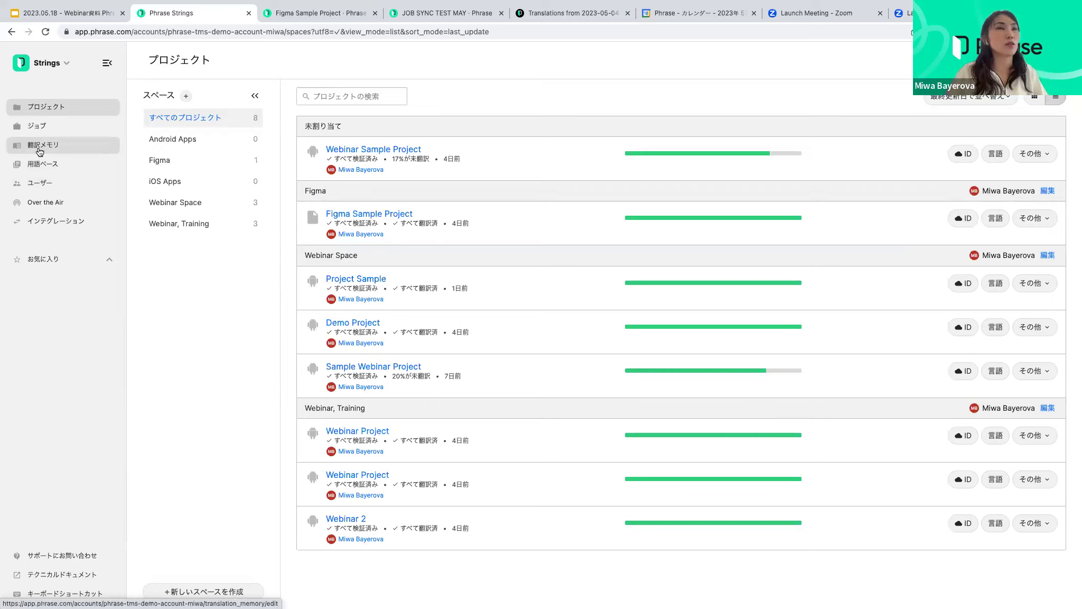
{"action": "left_click", "coordinate": [43, 147]}
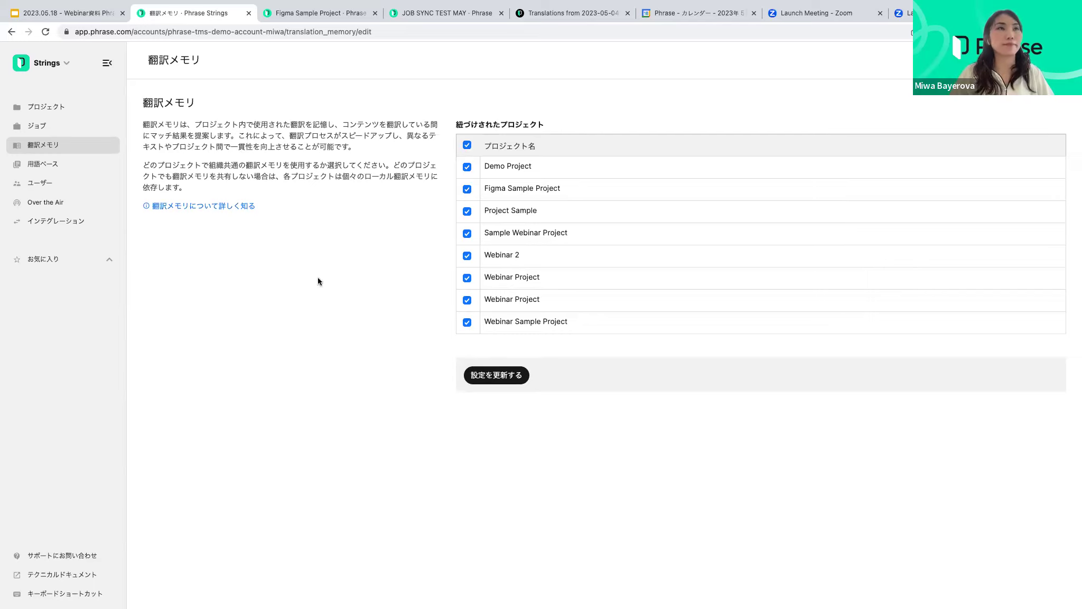
{"action": "left_click", "coordinate": [53, 171]}
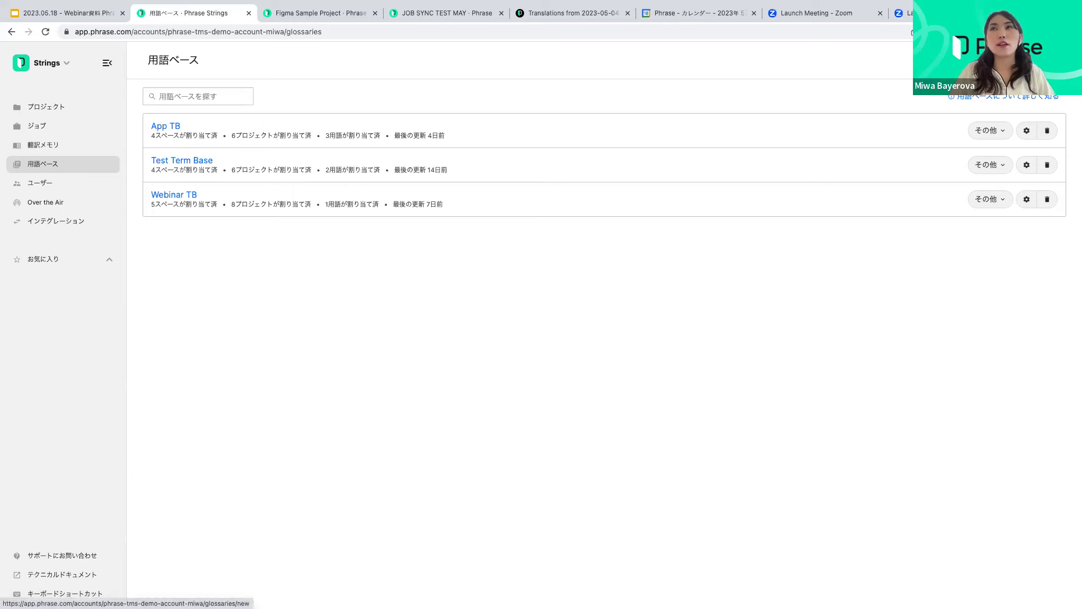
Open App TB and review the On-Premise term's editor, closing it without saving
{"action": "left_click", "coordinate": [170, 129]}
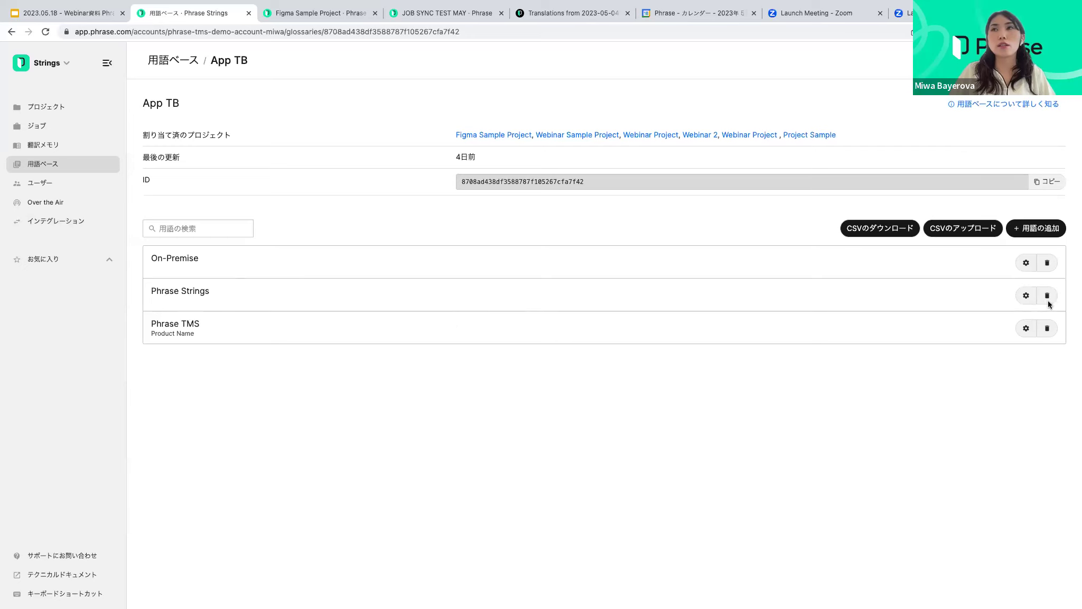
{"action": "left_click", "coordinate": [1025, 264]}
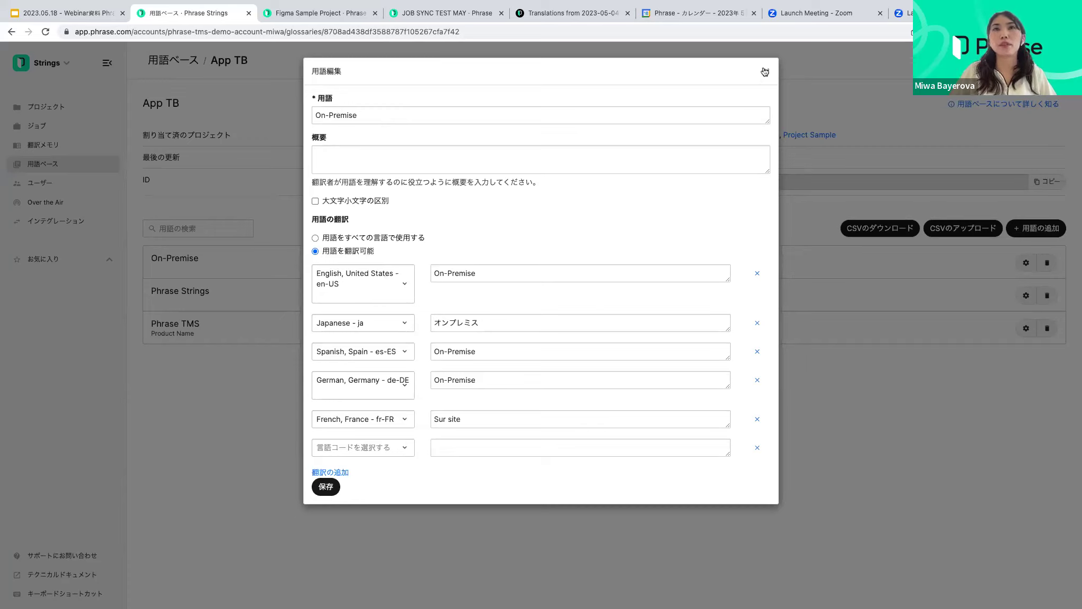
{"action": "left_click", "coordinate": [320, 154]}
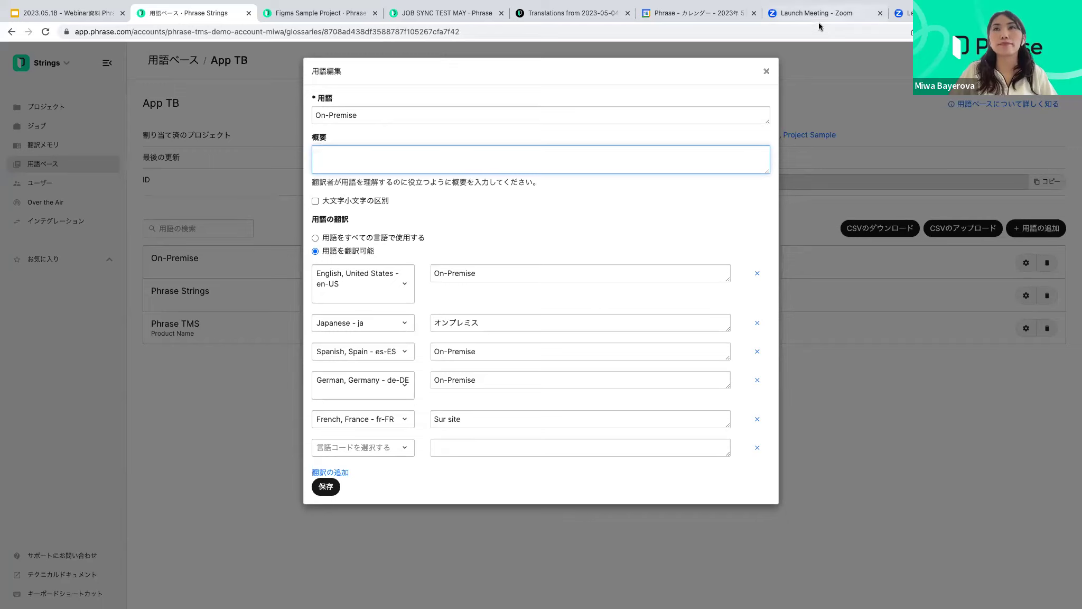
{"action": "left_click", "coordinate": [768, 71]}
Add term 'Phrase Strings' described as 'Product name', case-sensitive and translatable per language
{"action": "left_click", "coordinate": [1049, 229]}
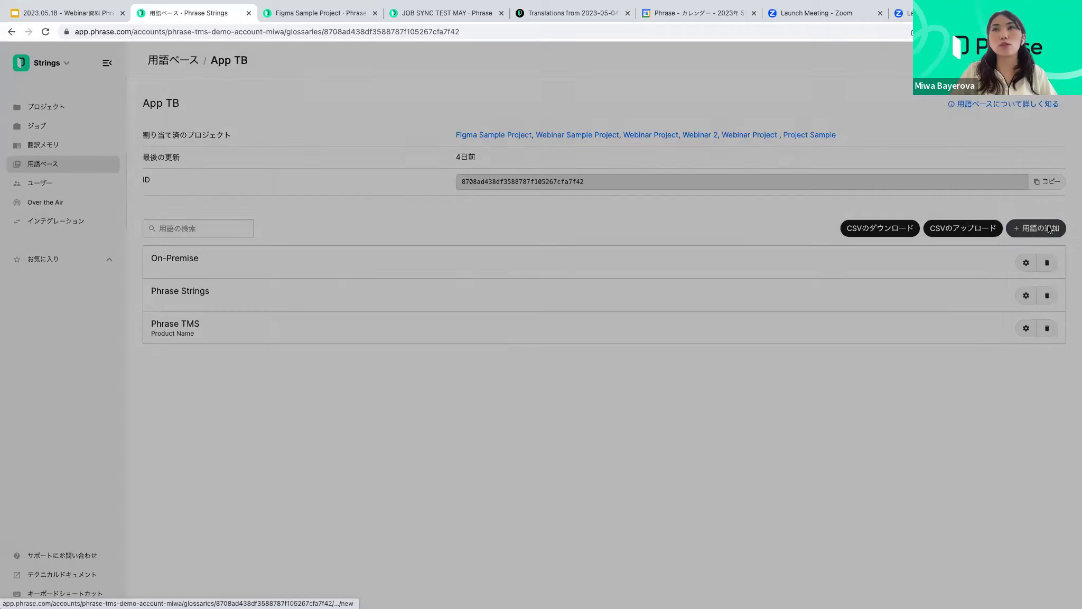
{"action": "type", "text": "Phrase Strings"}
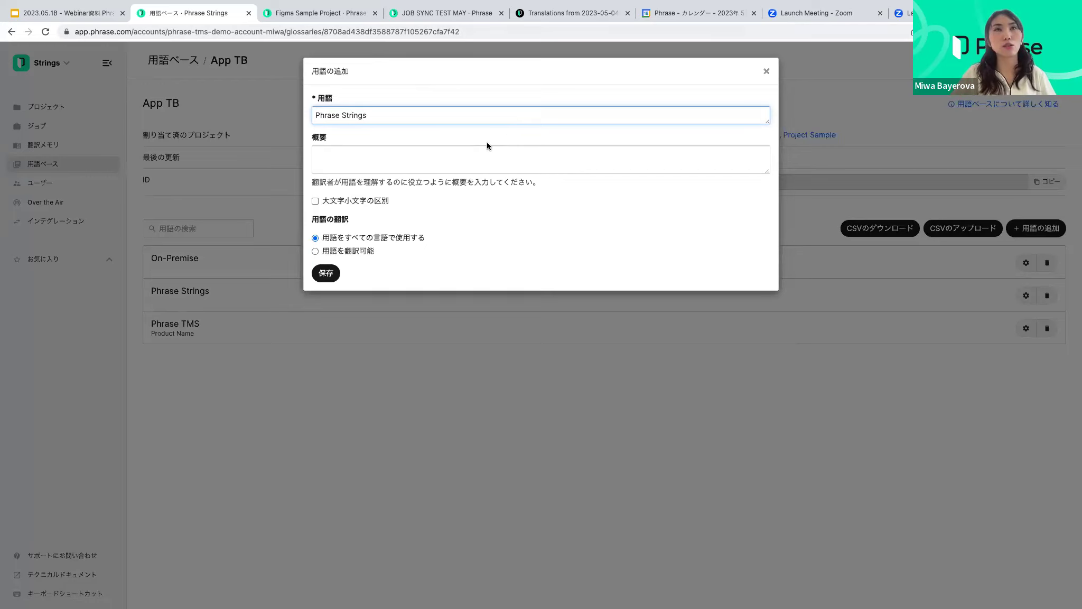
{"action": "left_click", "coordinate": [363, 153]}
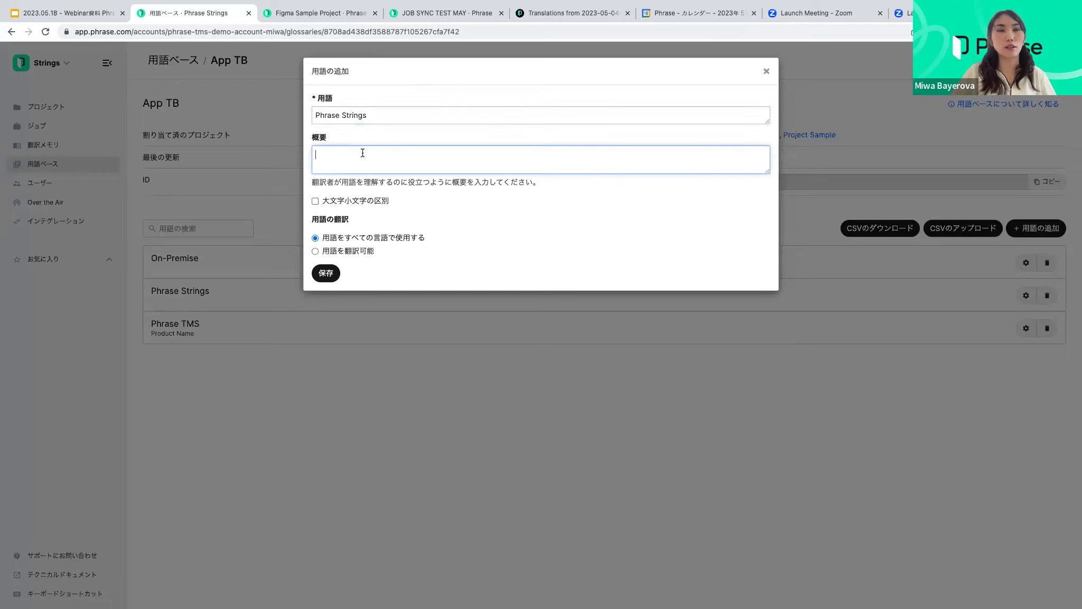
{"action": "type", "text": "Product name"}
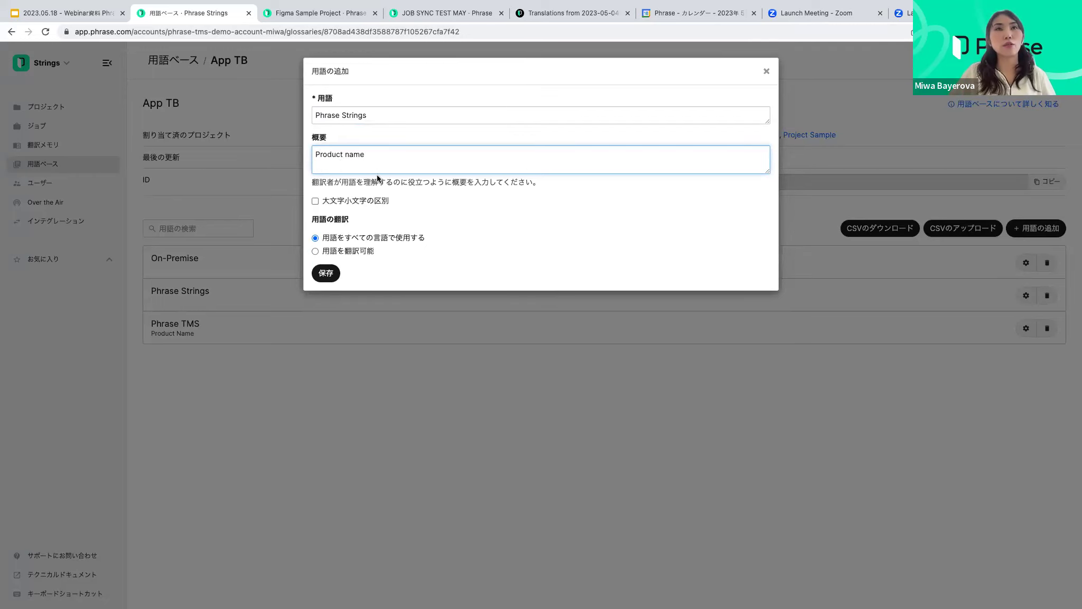
{"action": "left_click", "coordinate": [320, 202]}
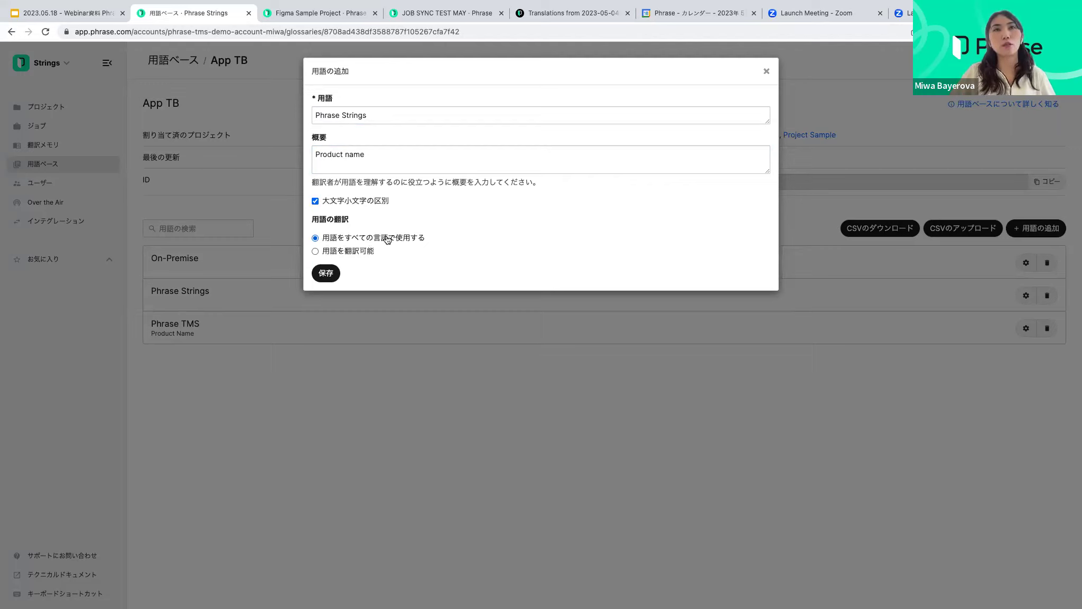
{"action": "left_click", "coordinate": [366, 253]}
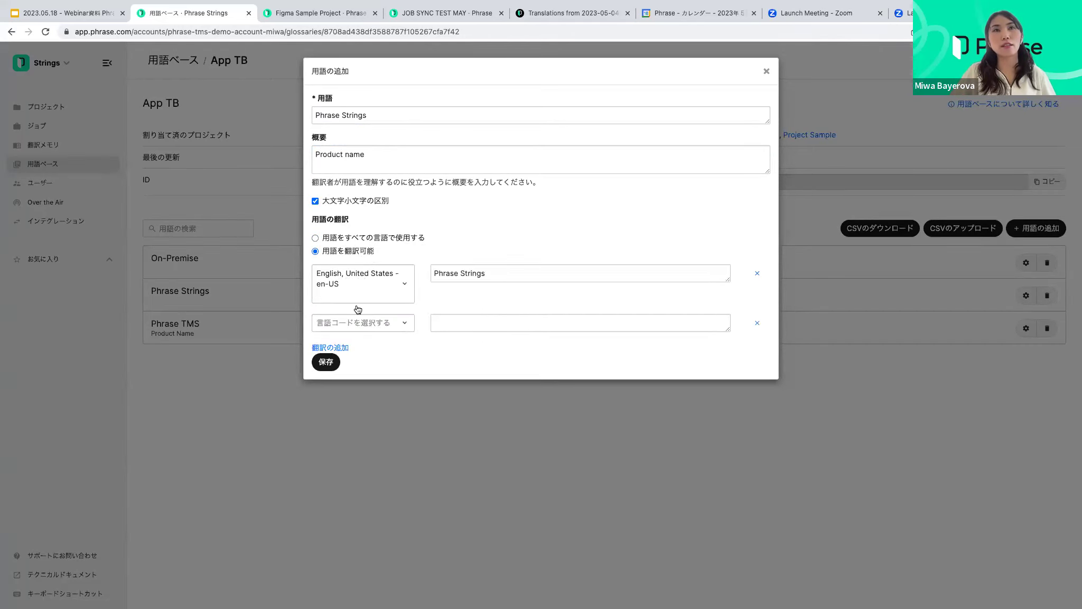
Add a German translation row reading 'Phrase Strings'
{"action": "left_click", "coordinate": [361, 323]}
{"action": "left_click", "coordinate": [362, 347]}
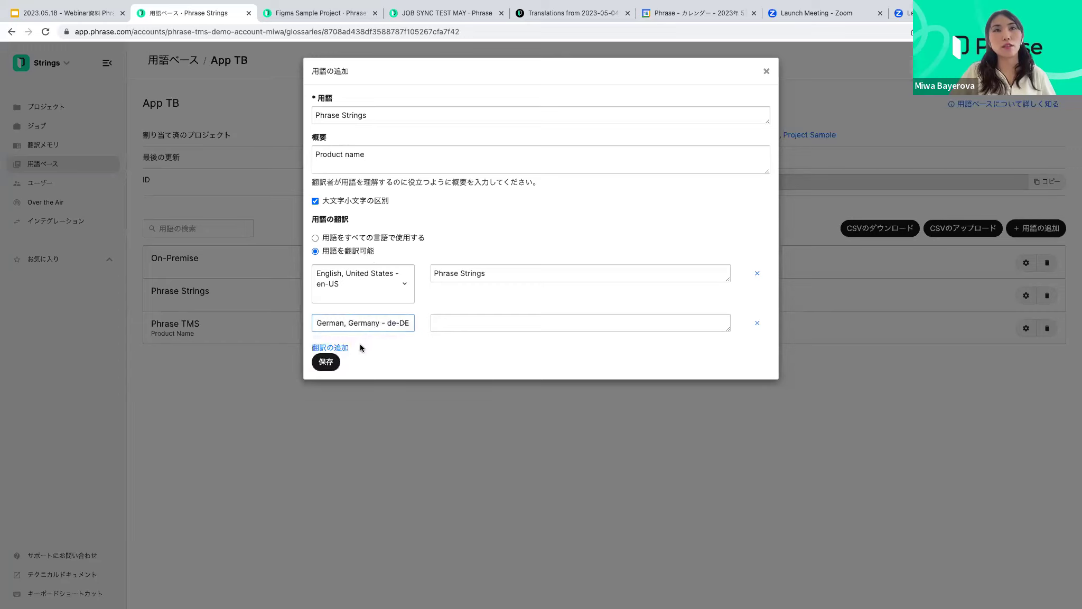
{"action": "left_click", "coordinate": [475, 326]}
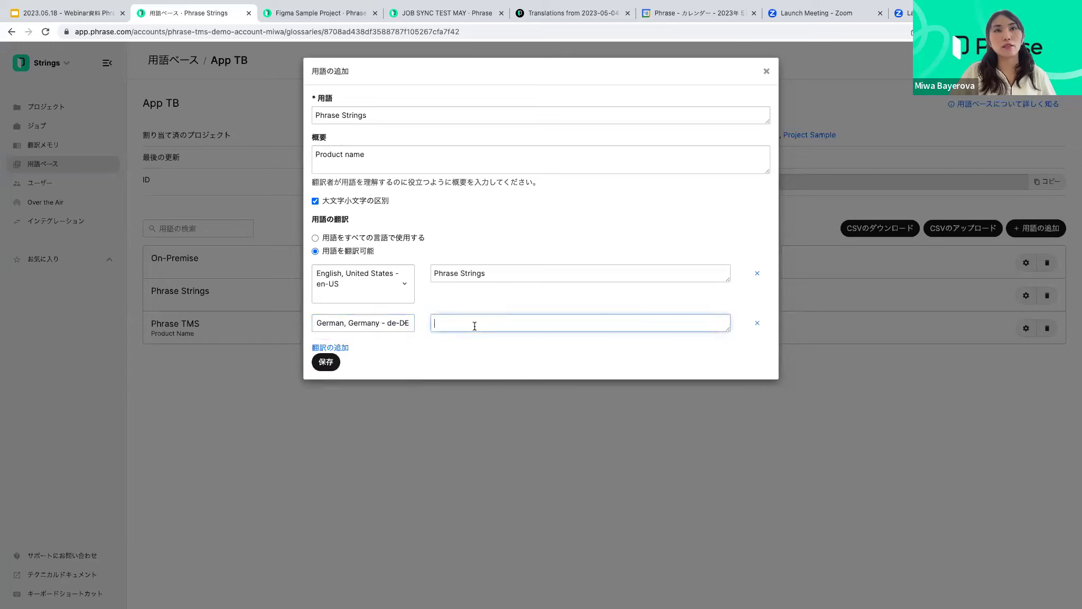
{"action": "triple_click", "coordinate": [454, 273]}
{"action": "key", "text": "super+c"}
{"action": "left_click", "coordinate": [466, 321]}
{"action": "key", "text": "super+v"}
Add a Japanese - ja translation row reading 'Phrase Strings' and save the term
{"action": "left_click", "coordinate": [335, 348]}
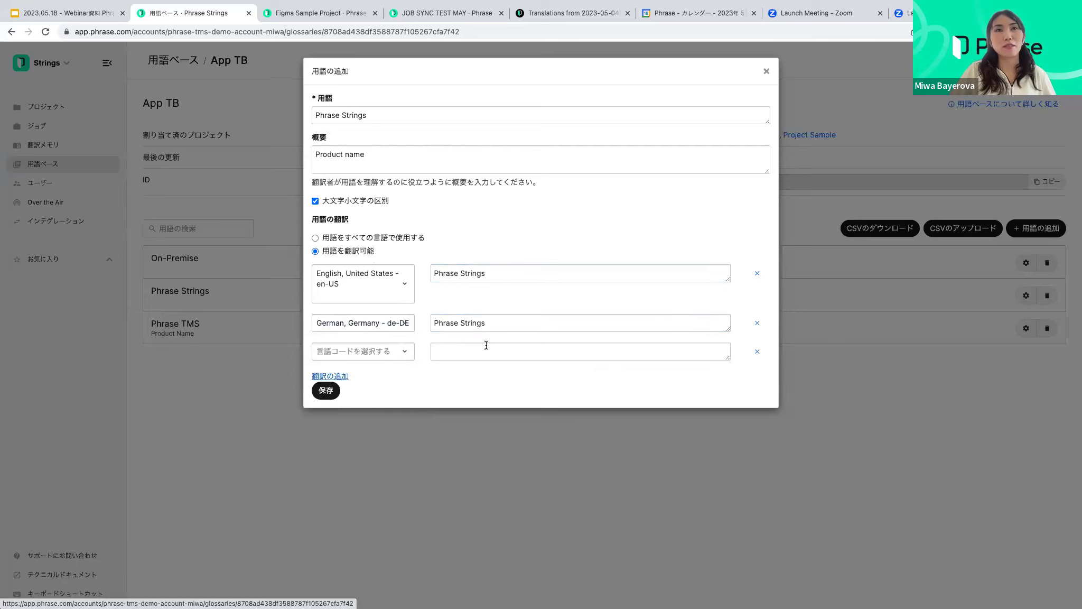
{"action": "left_click", "coordinate": [397, 351]}
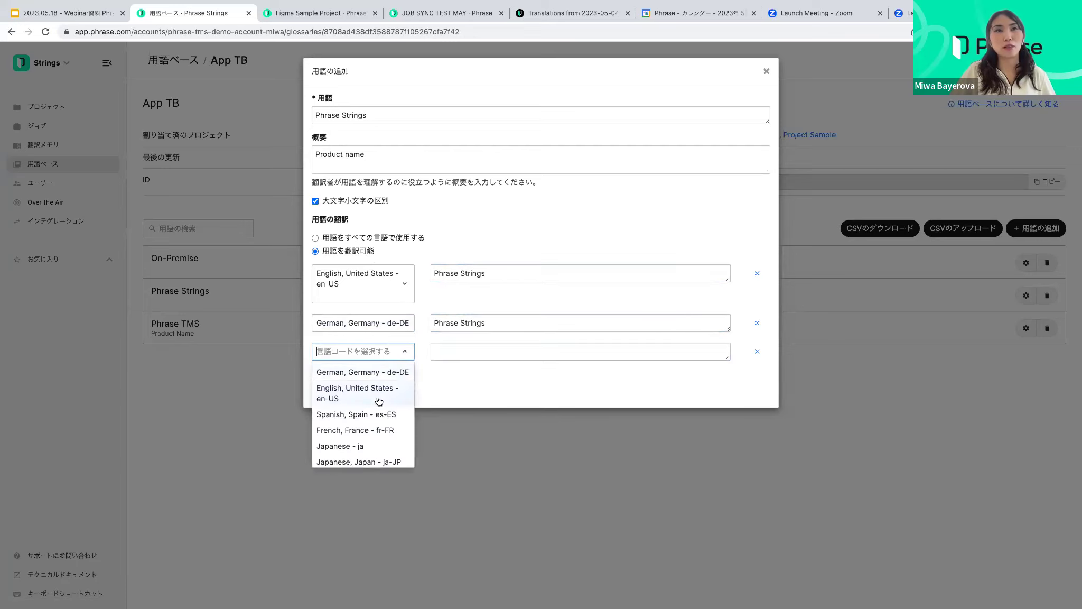
{"action": "left_click", "coordinate": [375, 446]}
{"action": "left_click", "coordinate": [441, 351]}
{"action": "key", "text": "super+v"}
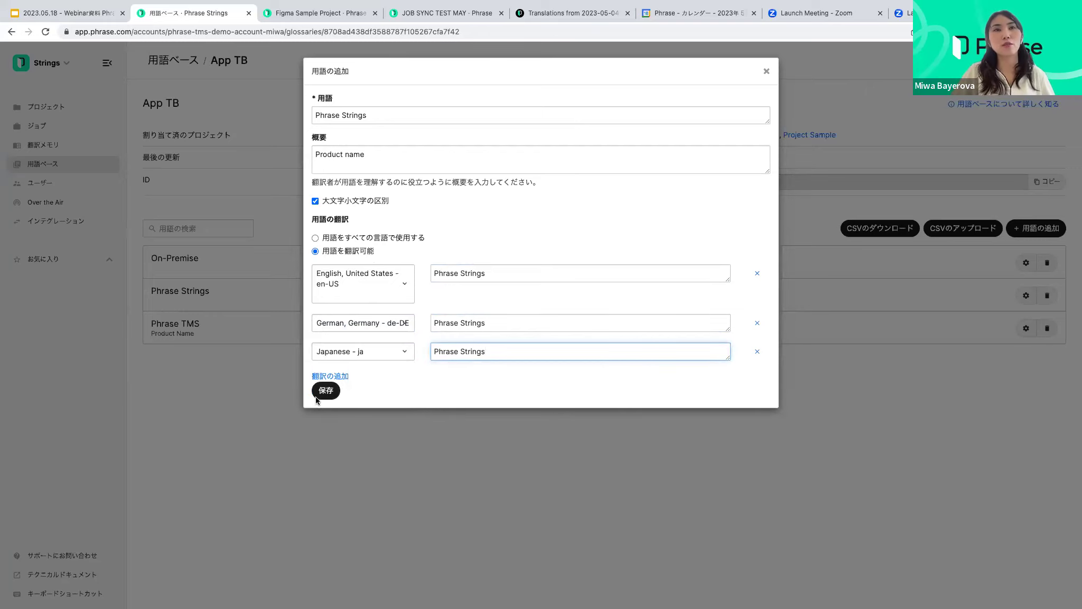
{"action": "left_click", "coordinate": [326, 391]}
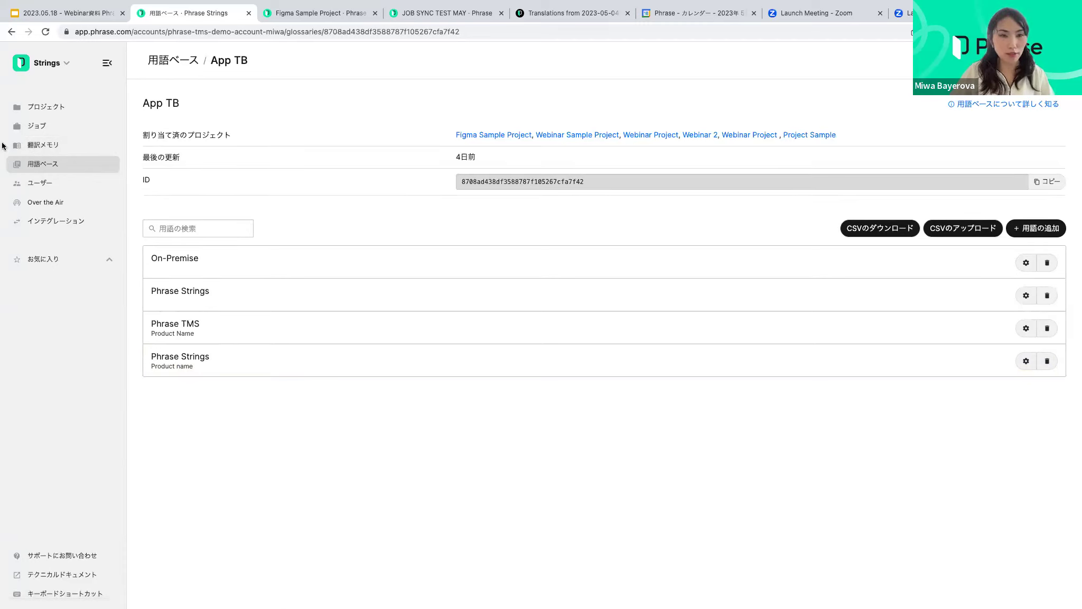
Leave App TB and return to the Projects list
{"action": "left_click", "coordinate": [82, 109]}
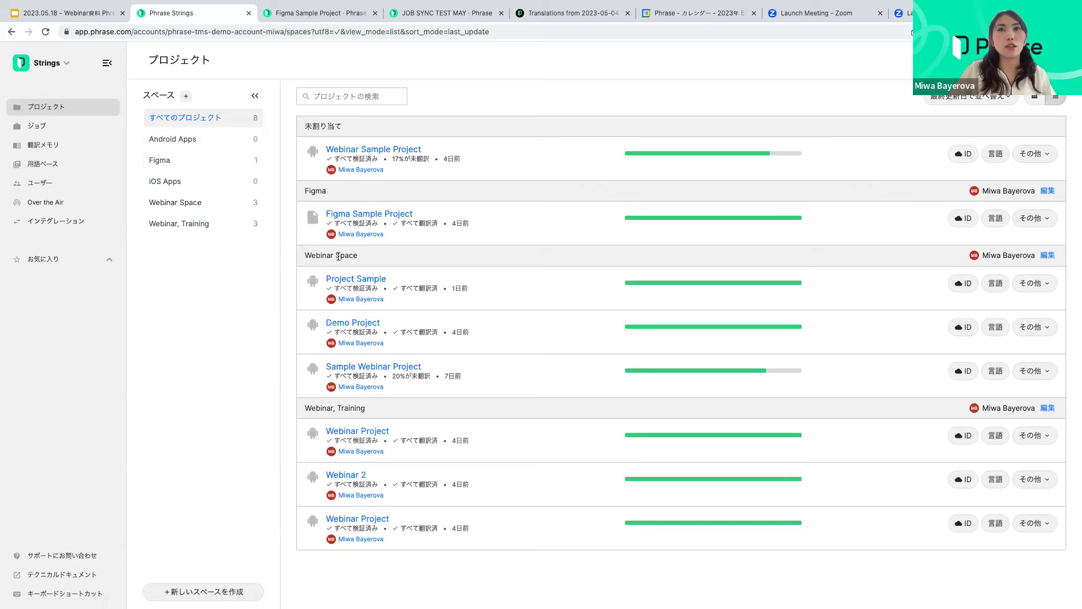
Filter the project list to Webinar Space's three projects
{"action": "left_click", "coordinate": [204, 208]}
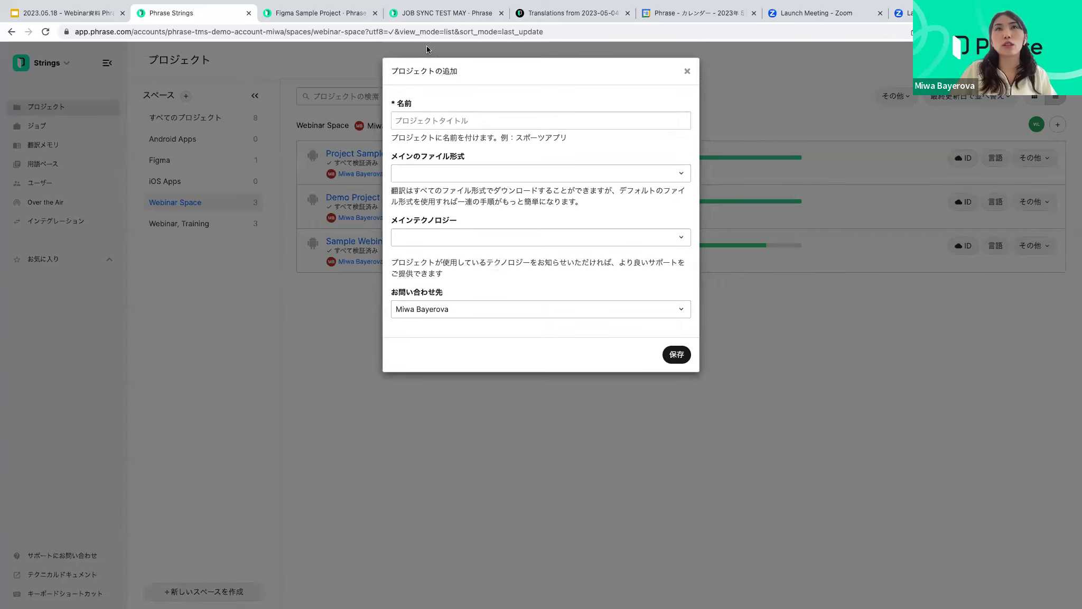
Name the new project 'Webinar Project - Sample', then switch to the Excel desktop
{"action": "left_click", "coordinate": [484, 122]}
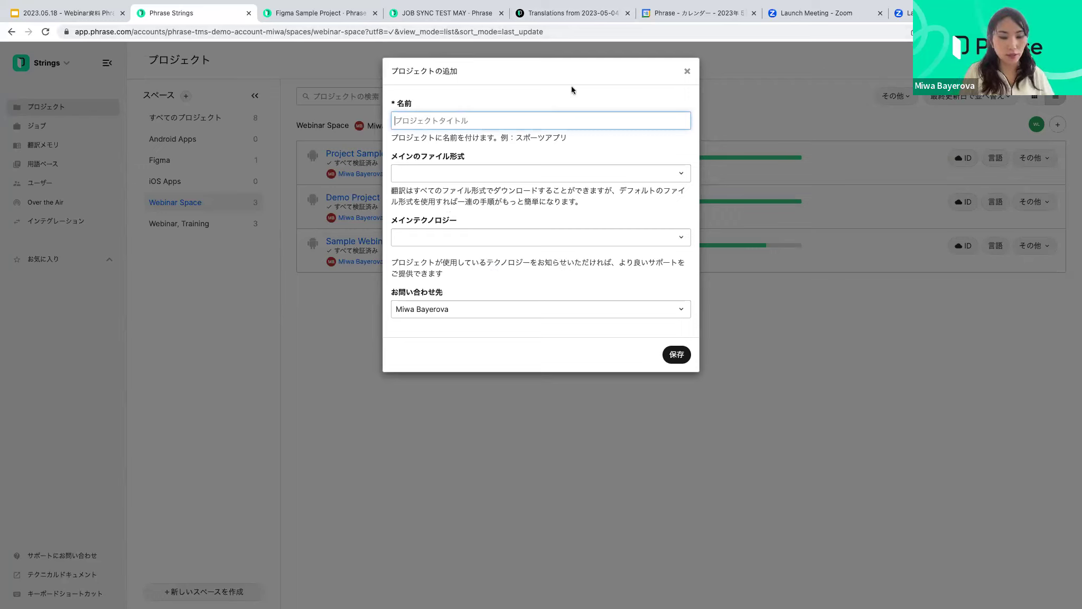
{"action": "type", "text": "WEbinar Project - Sample"}
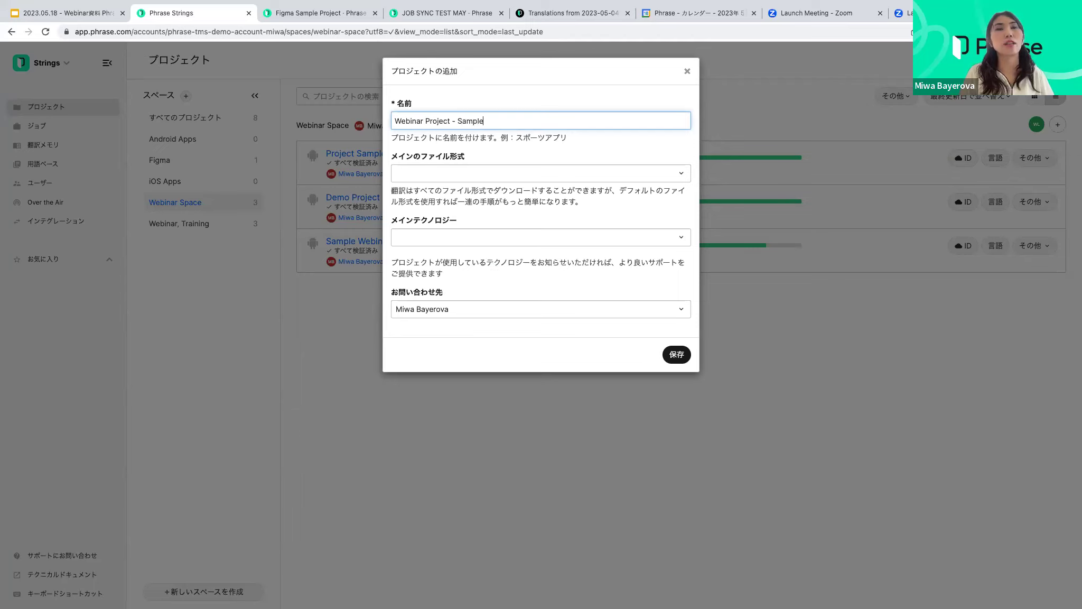
{"action": "left_click", "coordinate": [416, 174]}
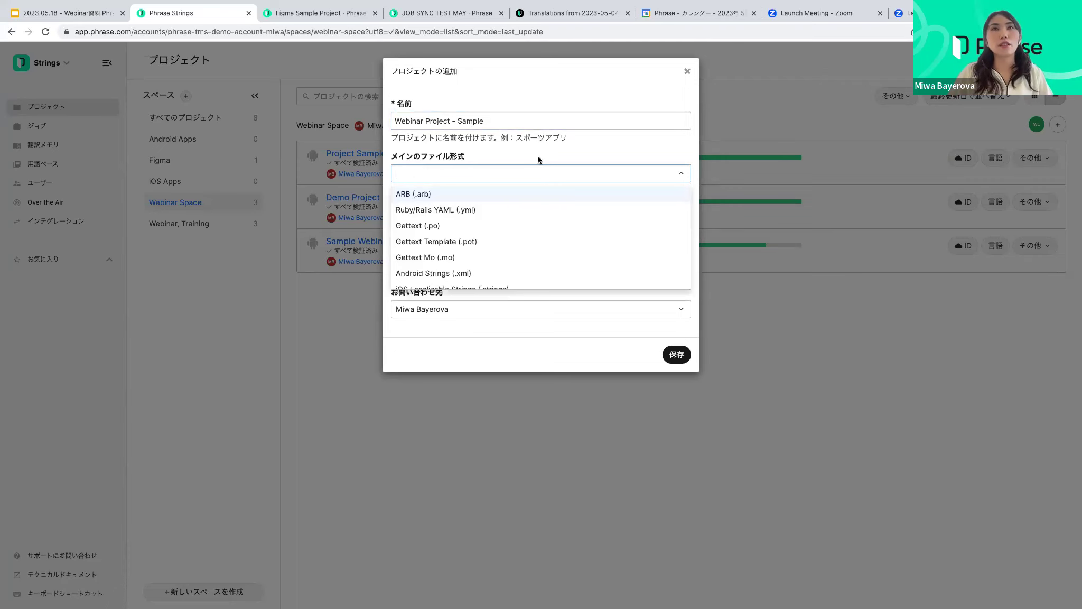
{"action": "key", "text": "ctrl+Left"}
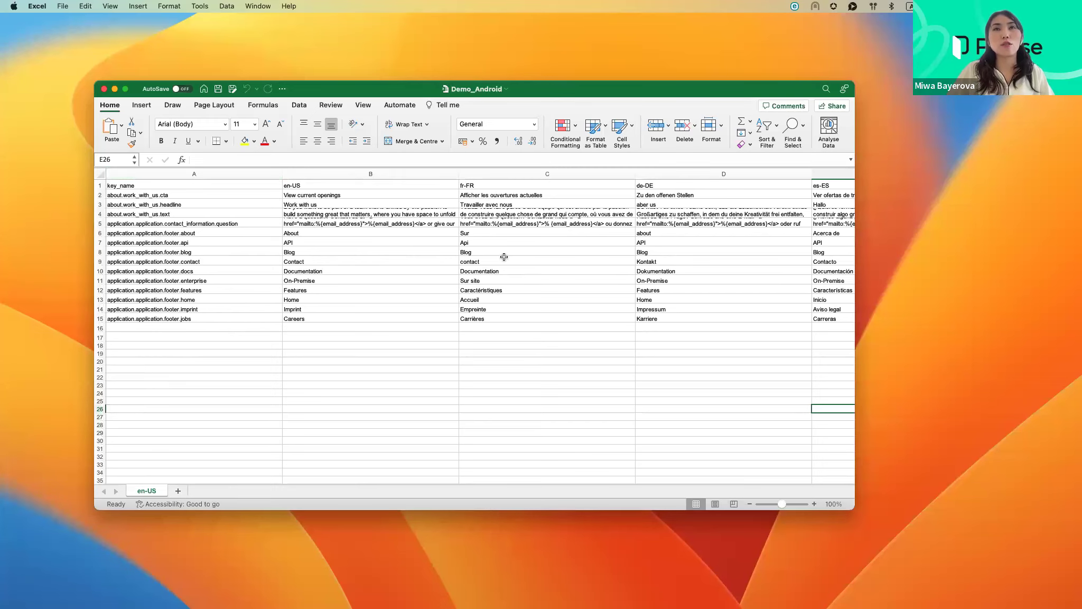
Scan the Demo_Android sheet's language columns, then return to the Add Project form
{"action": "scroll", "coordinate": [502, 258], "scroll_direction": "right", "scroll_amount": 6}
{"action": "scroll", "coordinate": [502, 258], "scroll_direction": "right", "scroll_amount": 10}
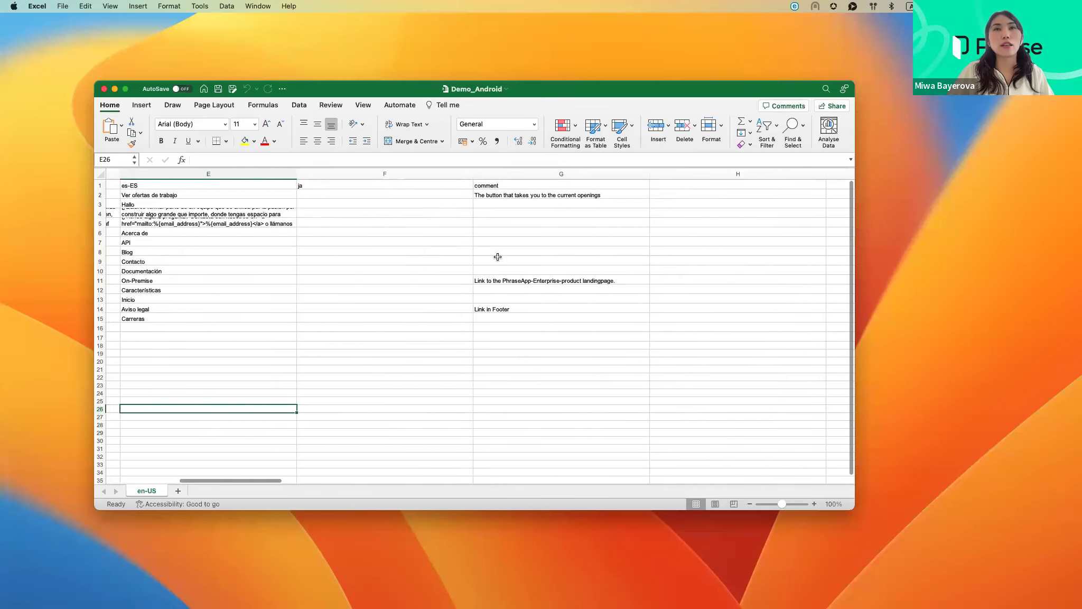
{"action": "scroll", "coordinate": [496, 260], "scroll_direction": "left", "scroll_amount": 8}
{"action": "scroll", "coordinate": [496, 260], "scroll_direction": "left", "scroll_amount": 6}
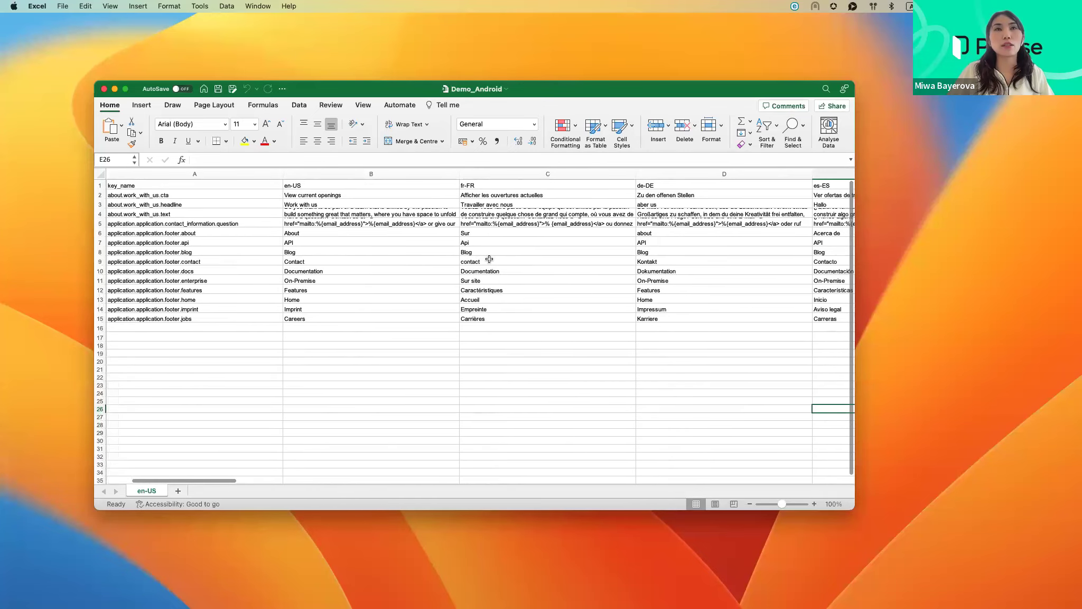
{"action": "key", "text": "ctrl+Right"}
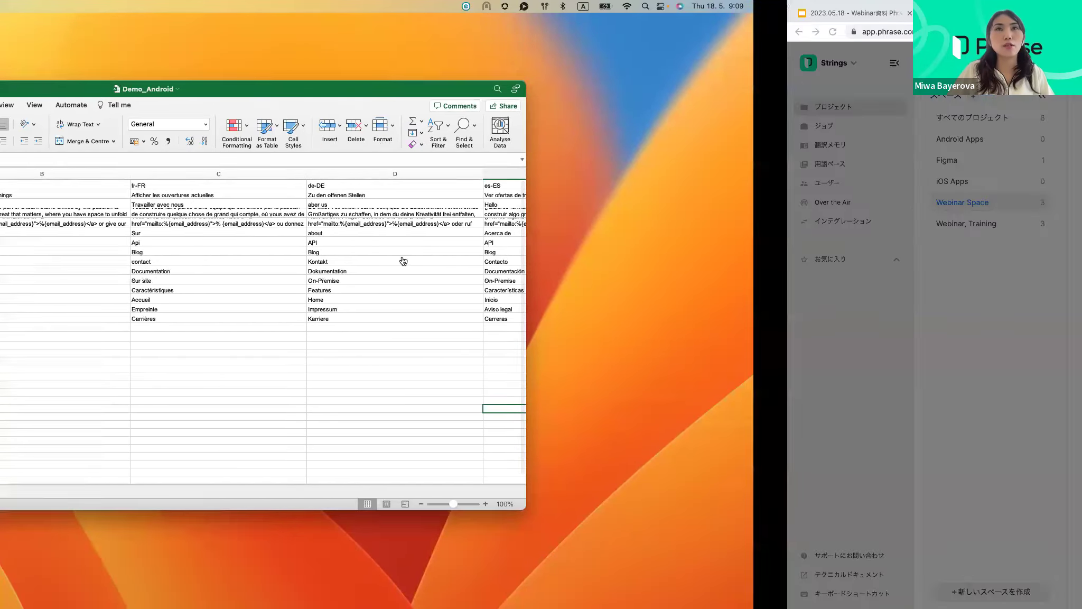
{"action": "scroll", "coordinate": [556, 254], "scroll_direction": "down", "scroll_amount": 3}
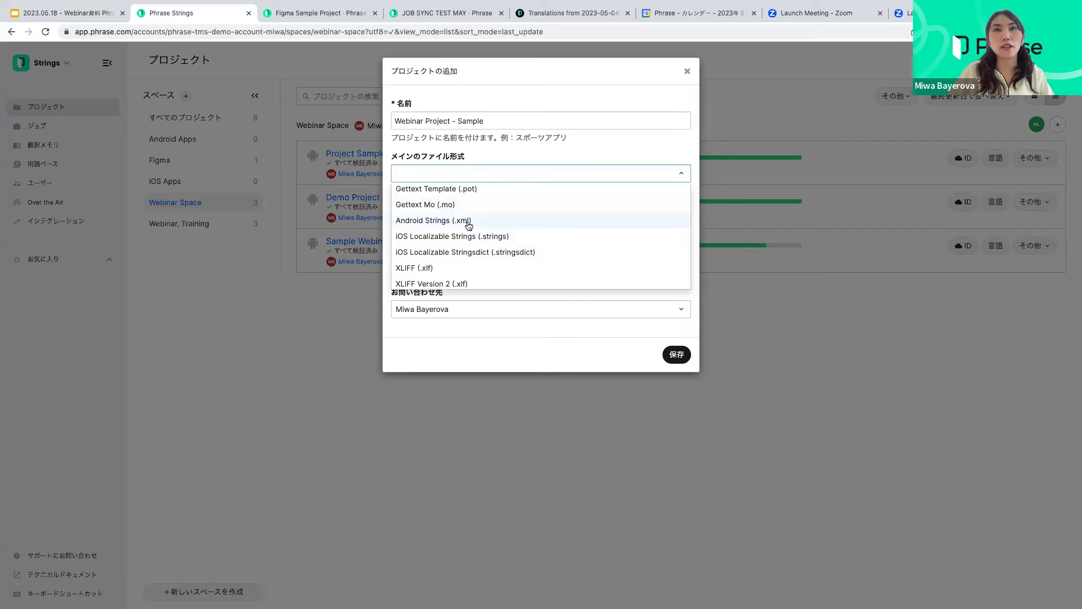
Set main file format to Excel XLSX (.xlsx) and main technology to Android, then save the project
{"action": "scroll", "coordinate": [466, 259], "scroll_direction": "down", "scroll_amount": 6}
{"action": "scroll", "coordinate": [465, 251], "scroll_direction": "down", "scroll_amount": 7}
{"action": "scroll", "coordinate": [463, 247], "scroll_direction": "down", "scroll_amount": 8}
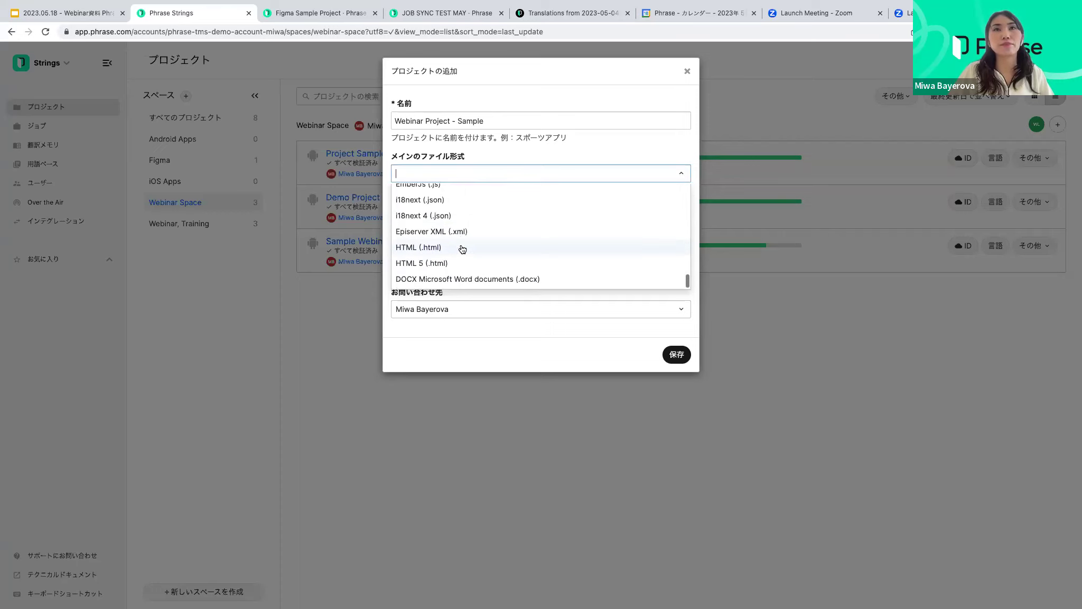
{"action": "scroll", "coordinate": [464, 246], "scroll_direction": "up", "scroll_amount": 15}
{"action": "scroll", "coordinate": [463, 244], "scroll_direction": "up", "scroll_amount": 3}
{"action": "scroll", "coordinate": [518, 238], "scroll_direction": "down", "scroll_amount": 5}
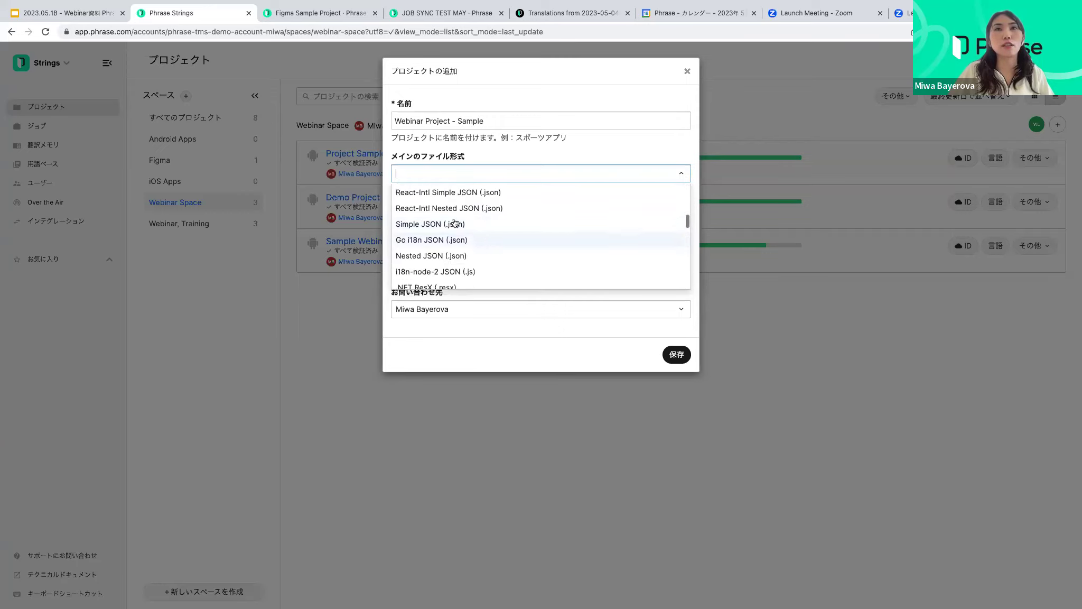
{"action": "type", "text": "l"}
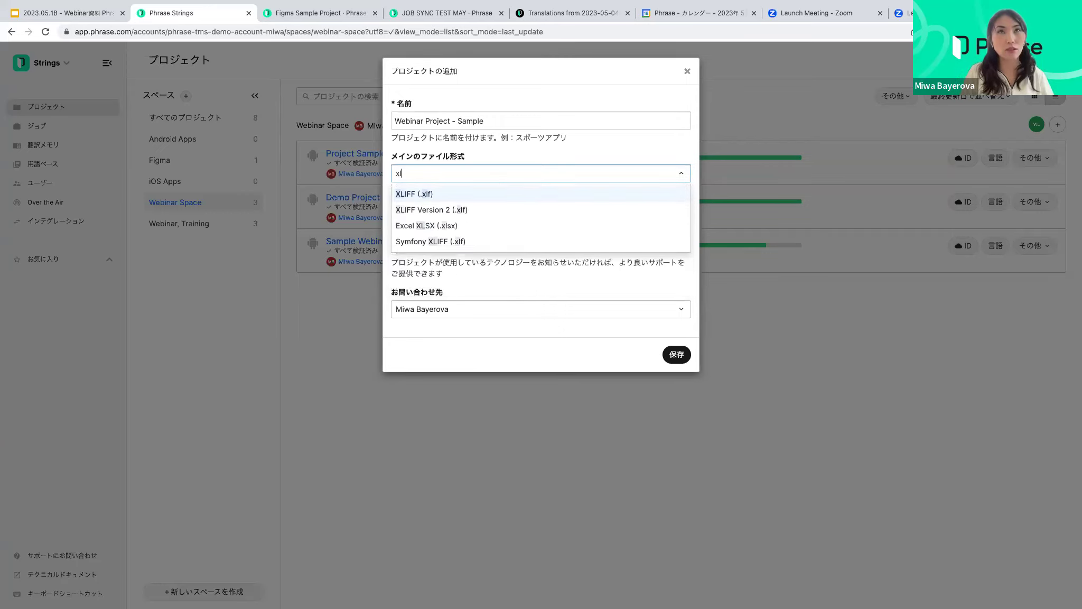
{"action": "left_click", "coordinate": [450, 225]}
{"action": "left_click", "coordinate": [466, 239]}
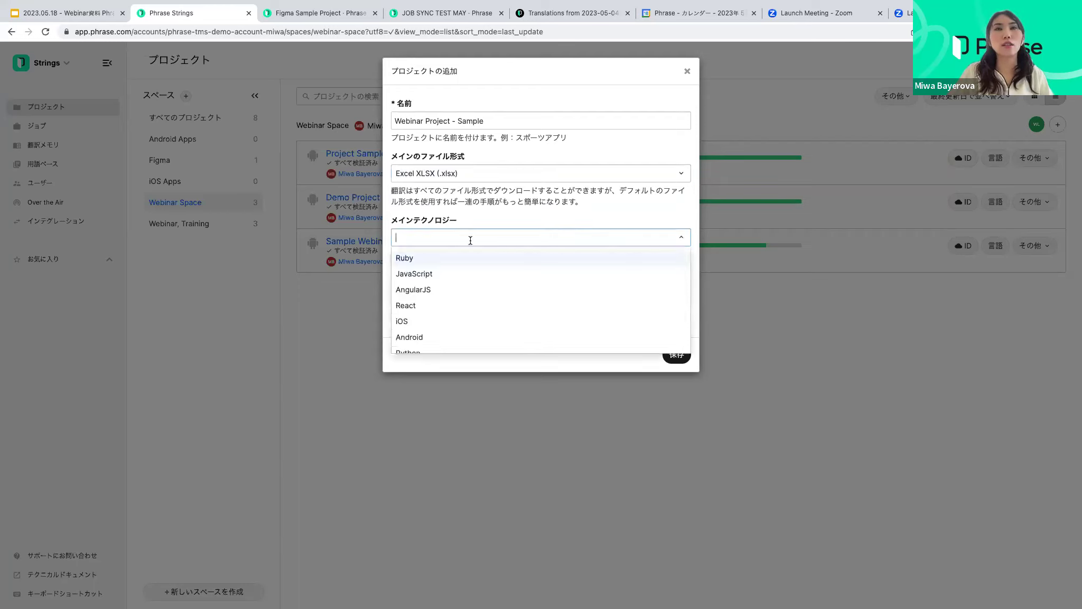
{"action": "scroll", "coordinate": [458, 298], "scroll_direction": "down", "scroll_amount": 1}
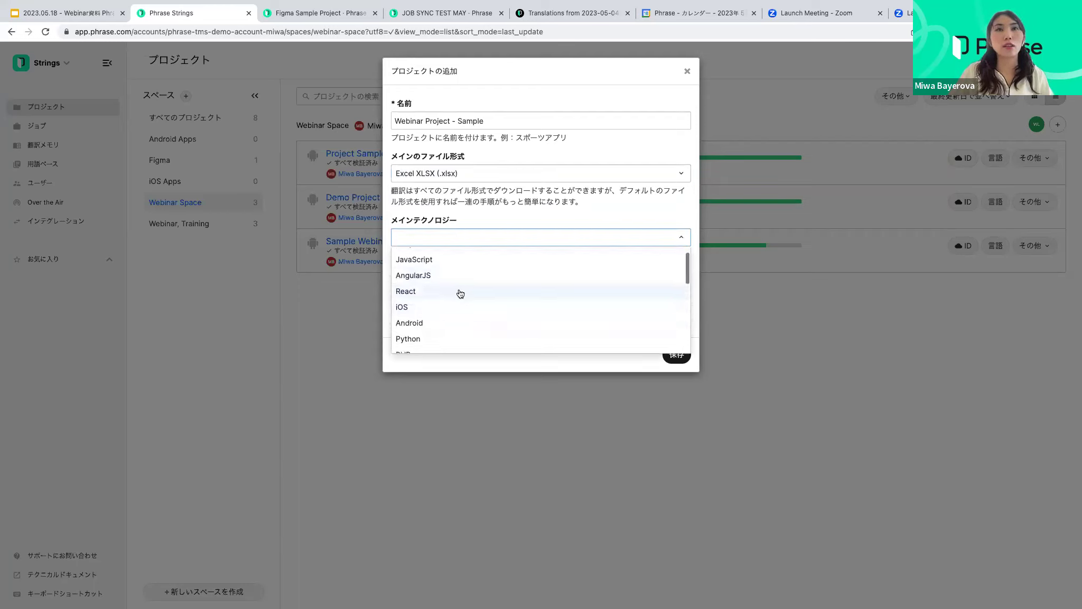
{"action": "left_click", "coordinate": [433, 324]}
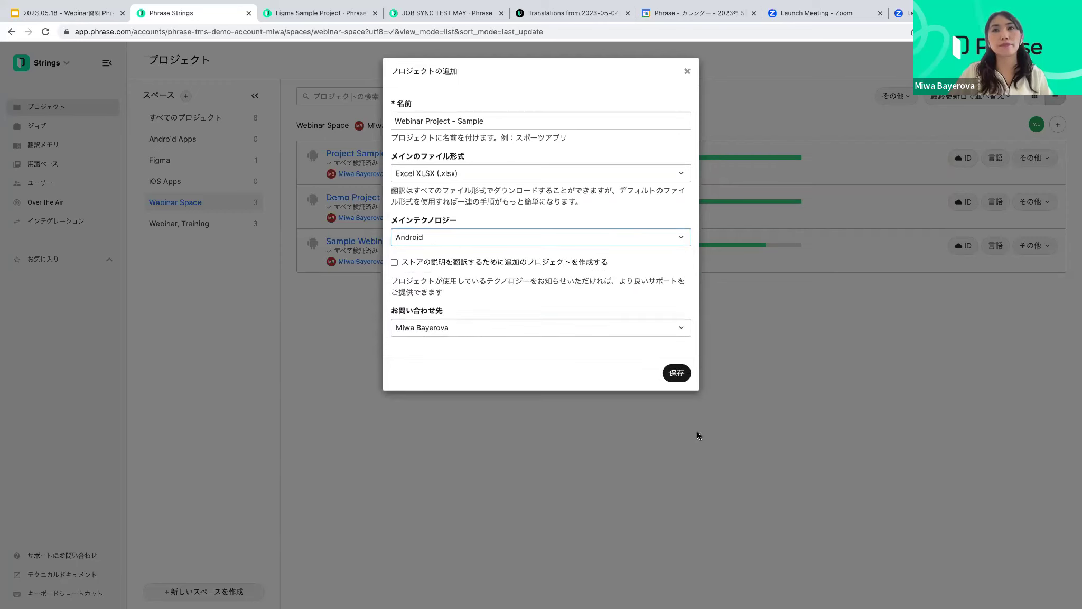
{"action": "left_click", "coordinate": [677, 374]}
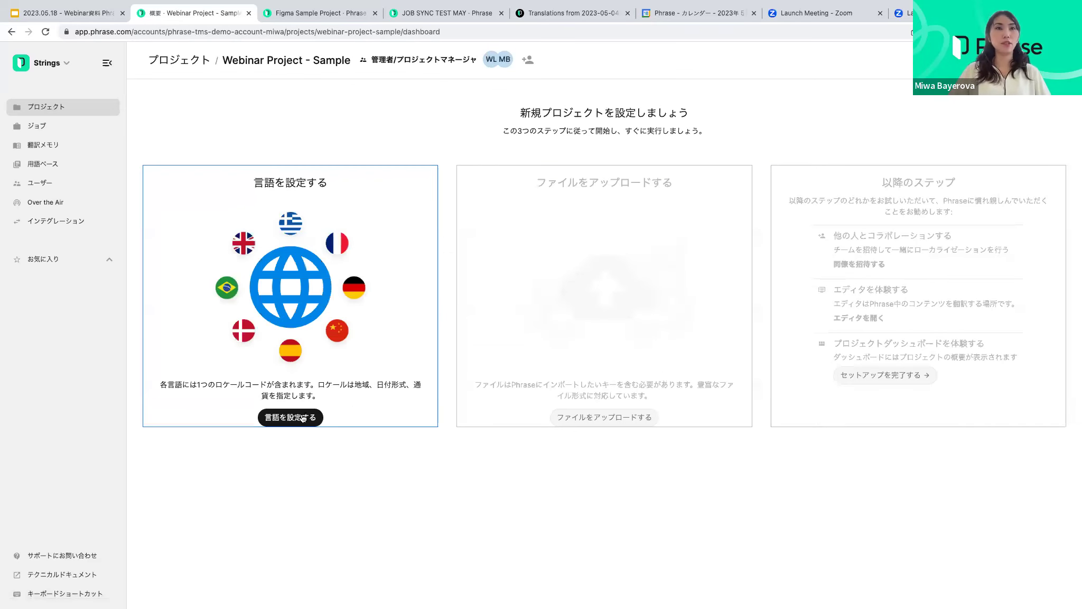
Open the project's language setup and default locale list, then switch to the Excel sheet
{"action": "left_click", "coordinate": [303, 417]}
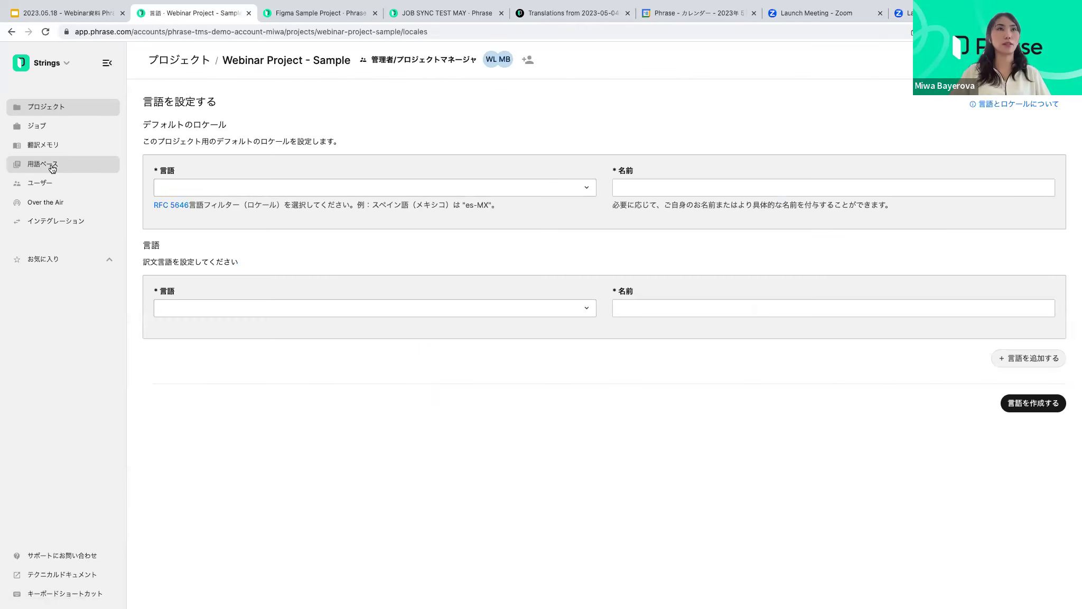
{"action": "left_click", "coordinate": [217, 187]}
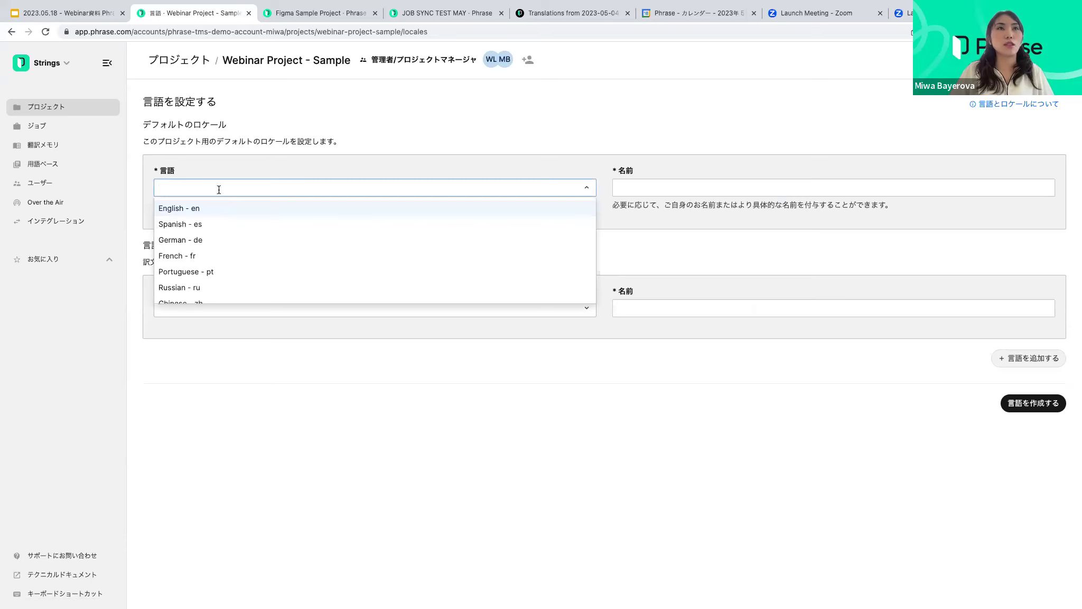
{"action": "key", "text": "ctrl+Left"}
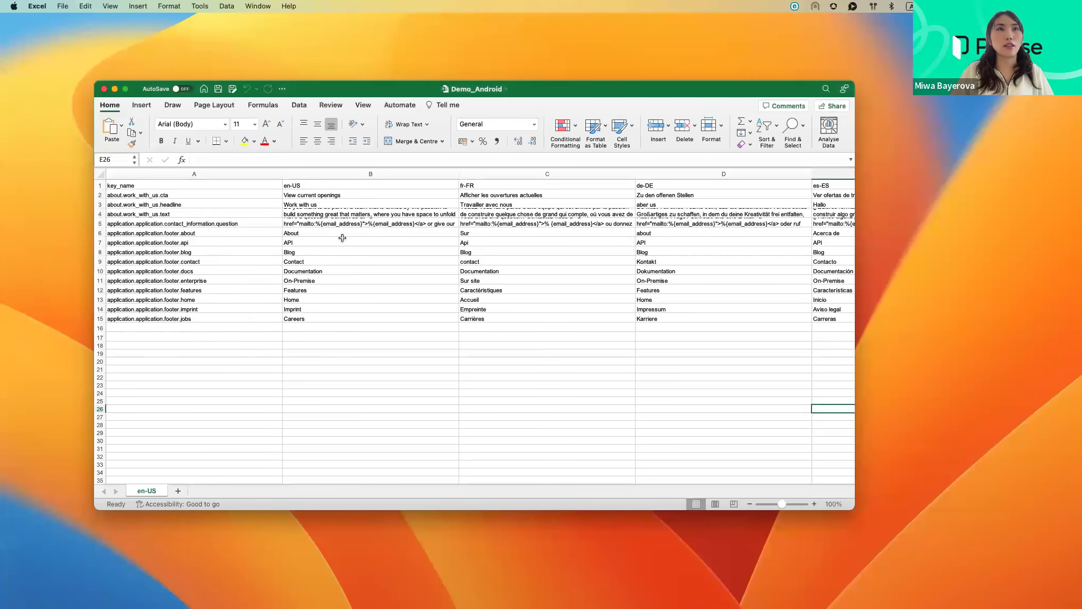
{"action": "left_click", "coordinate": [341, 182]}
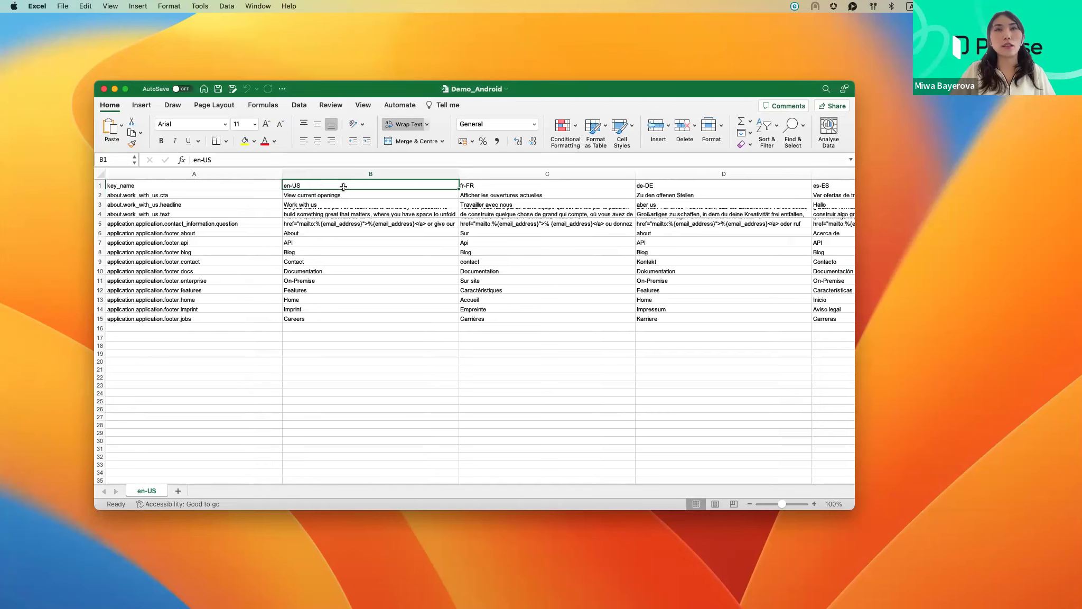
{"action": "left_click", "coordinate": [524, 186]}
{"action": "scroll", "coordinate": [528, 188], "scroll_direction": "down", "scroll_amount": 1}
{"action": "scroll", "coordinate": [527, 249], "scroll_direction": "right", "scroll_amount": 5}
{"action": "left_click", "coordinate": [562, 241]}
{"action": "scroll", "coordinate": [711, 209], "scroll_direction": "right", "scroll_amount": 3}
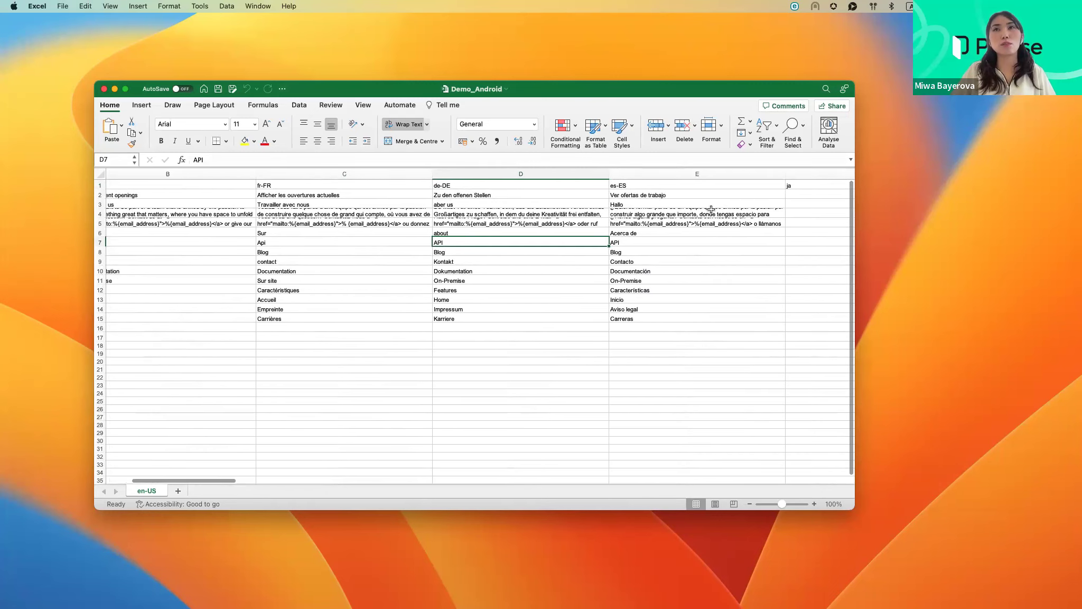
{"action": "scroll", "coordinate": [712, 209], "scroll_direction": "right", "scroll_amount": 1}
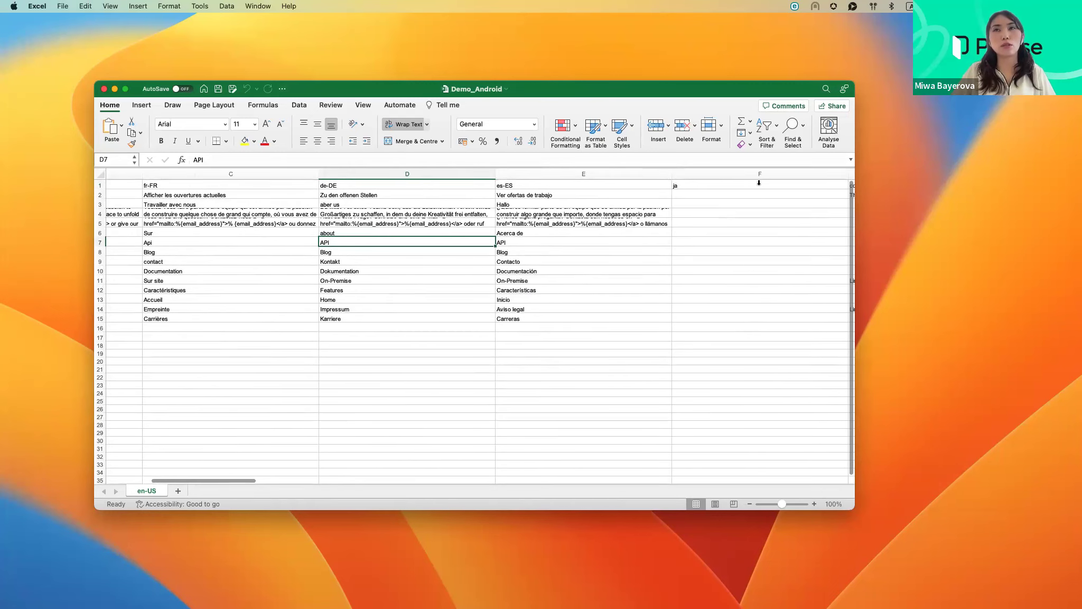
{"action": "scroll", "coordinate": [720, 293], "scroll_direction": "right", "scroll_amount": 5}
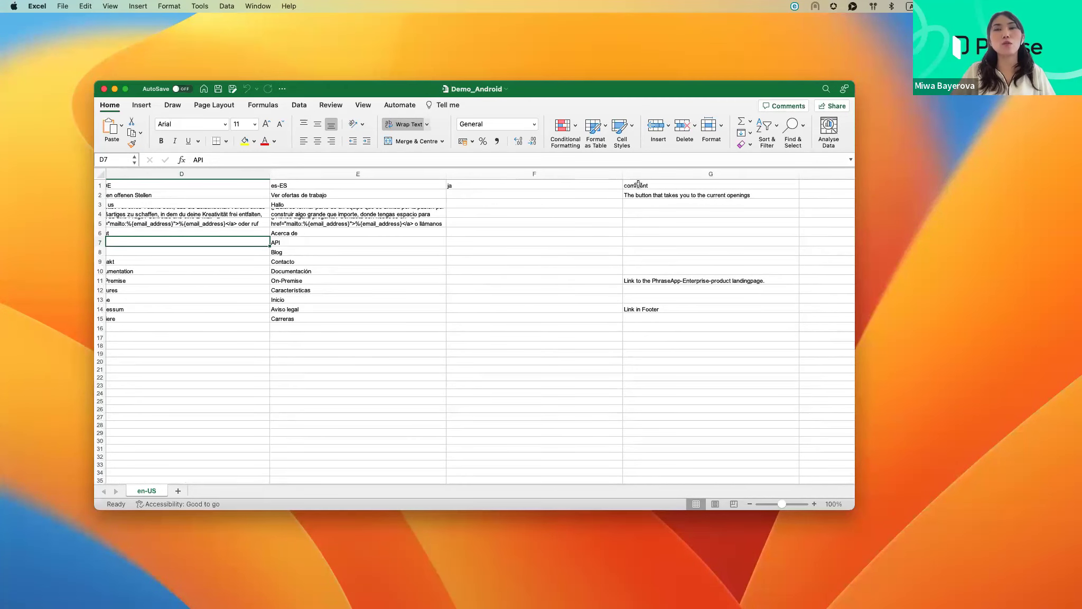
{"action": "scroll", "coordinate": [657, 186], "scroll_direction": "left", "scroll_amount": 10}
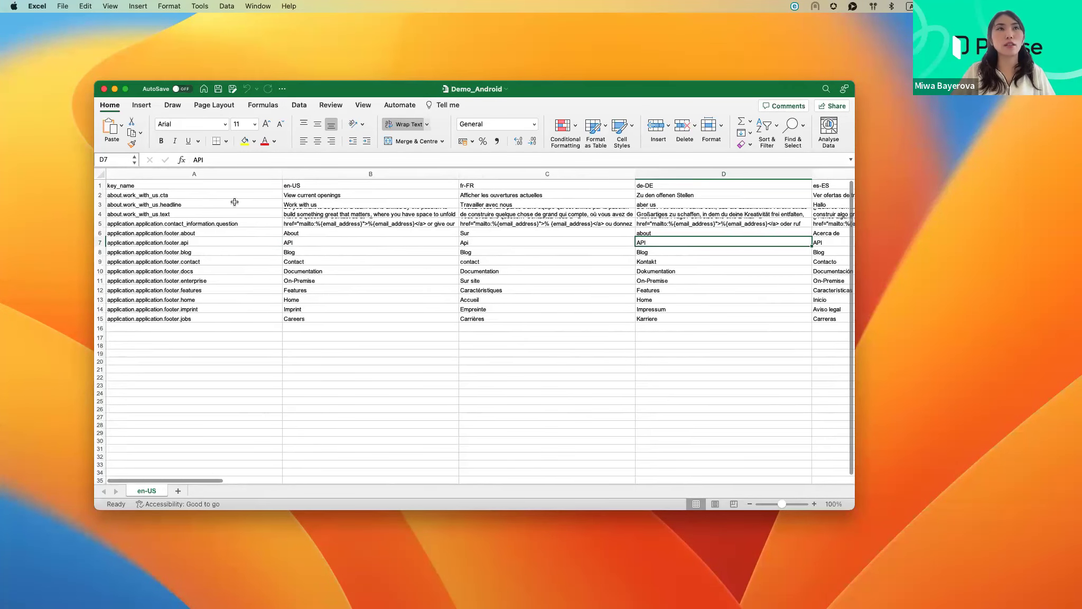
{"action": "scroll", "coordinate": [250, 202], "scroll_direction": "left", "scroll_amount": 2}
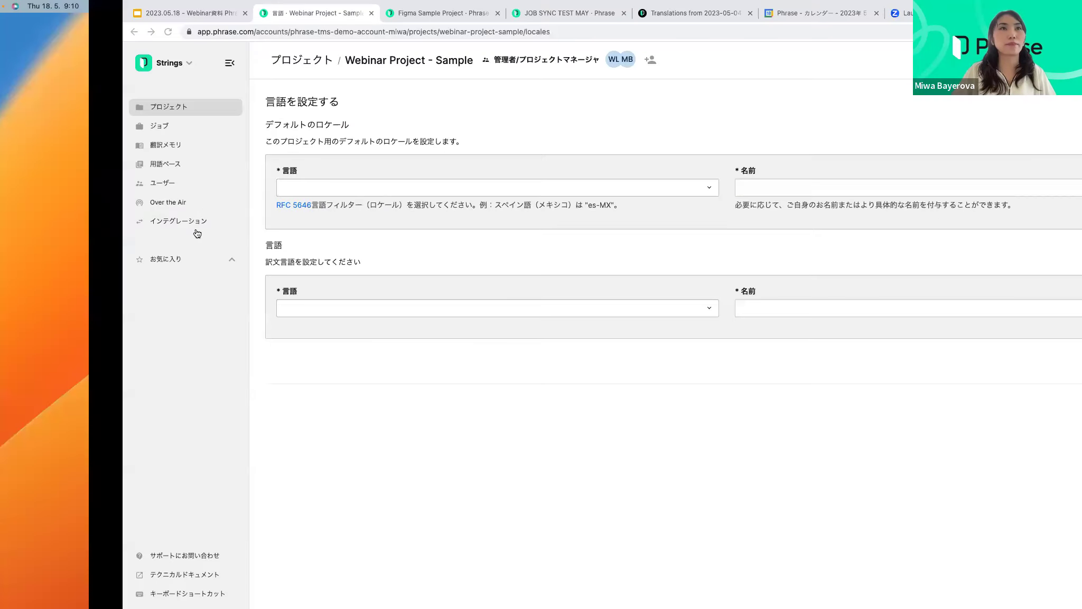
Set en-US as the default locale and de-DE as the first target language
{"action": "left_click", "coordinate": [223, 185]}
{"action": "type", "text": "en-us"}
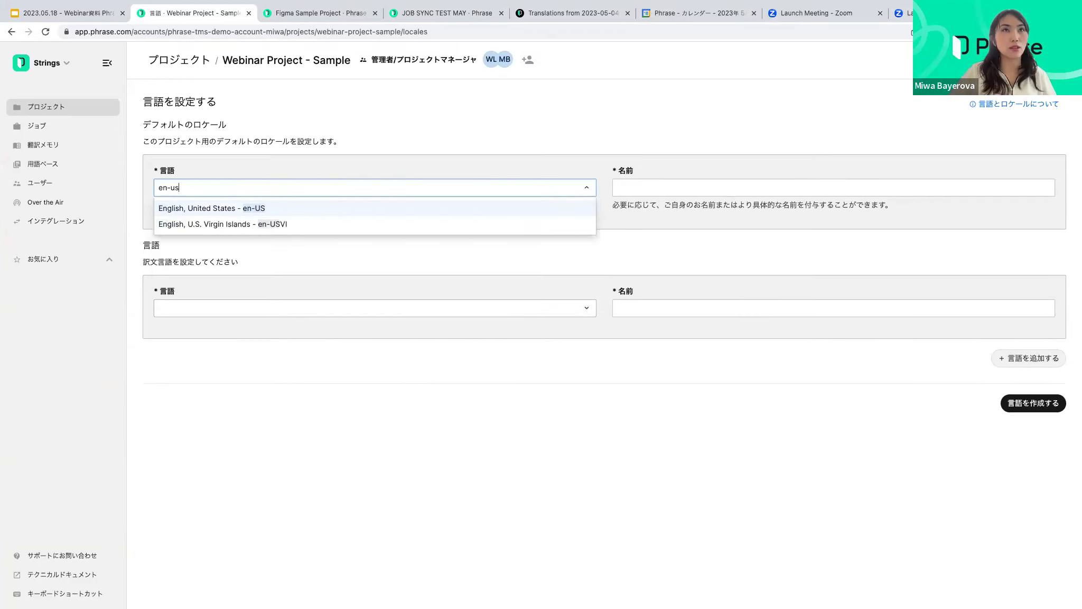
{"action": "left_click", "coordinate": [236, 207]}
{"action": "left_click", "coordinate": [172, 304]}
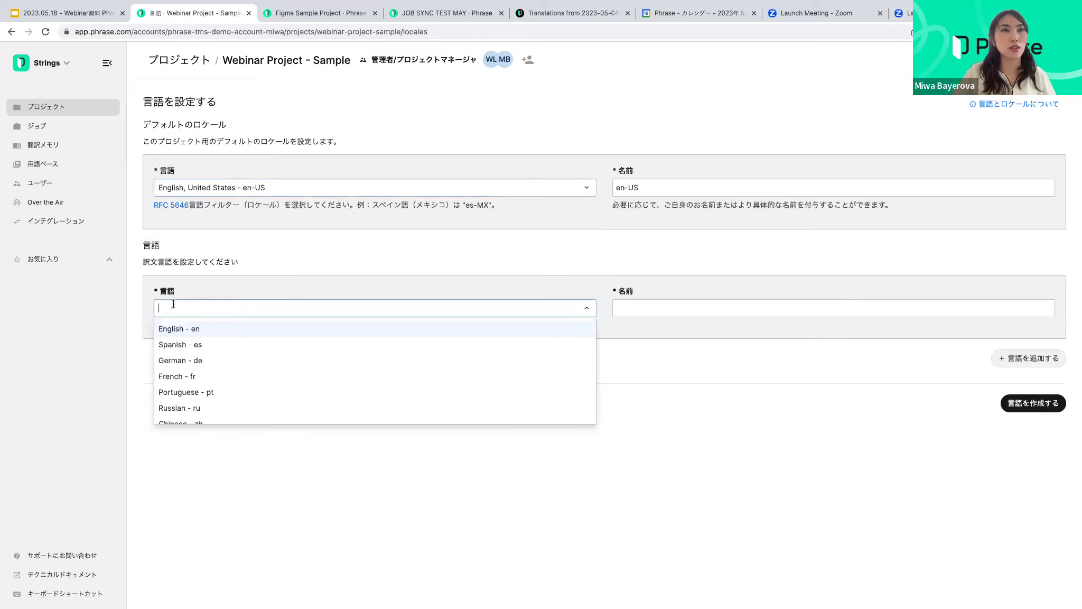
{"action": "type", "text": "de-de"}
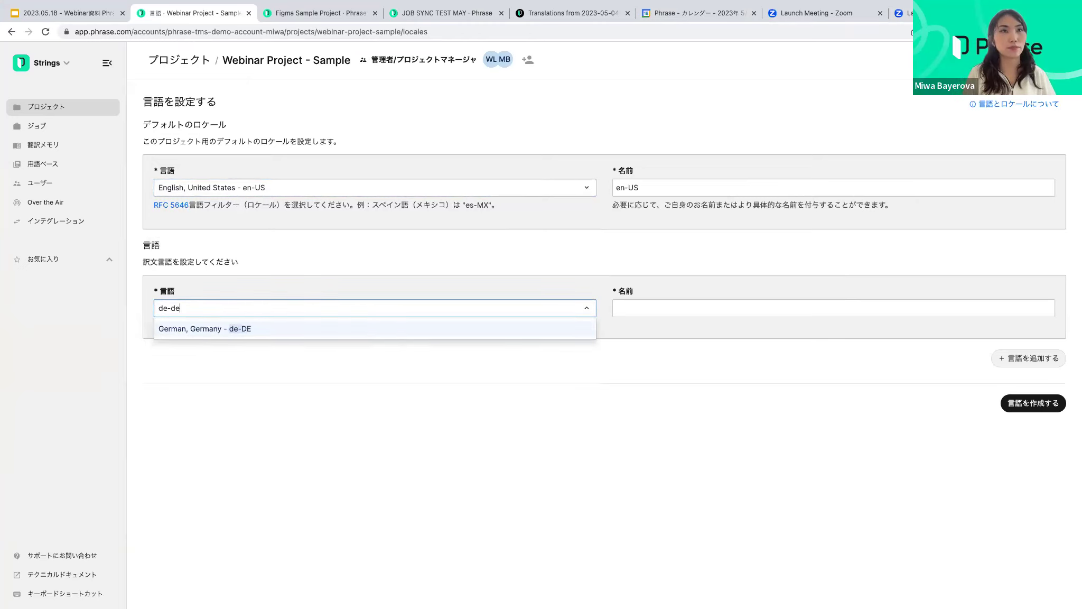
{"action": "left_click", "coordinate": [222, 328]}
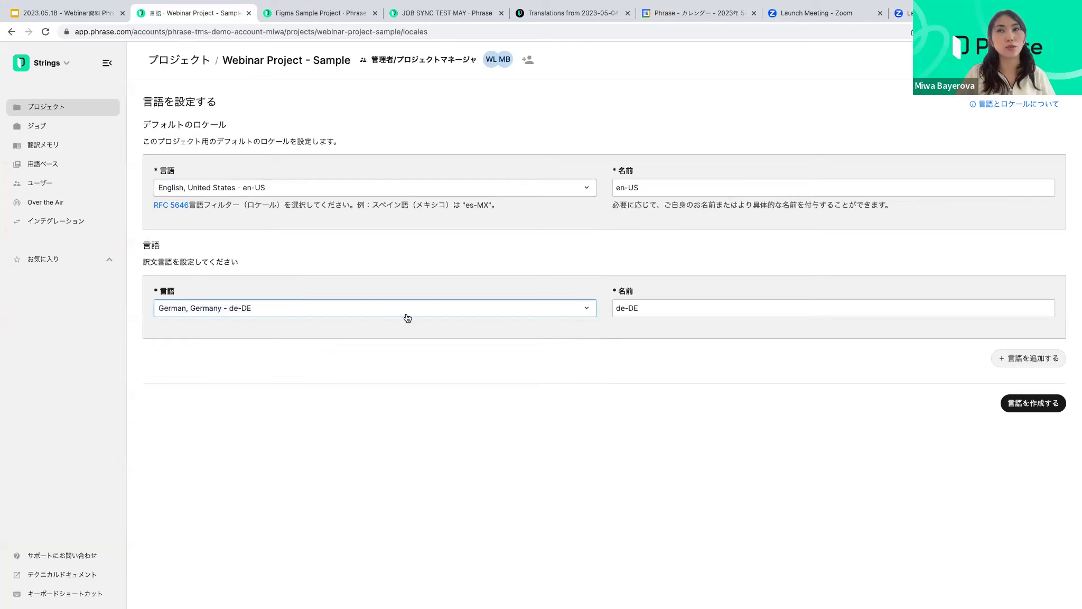
Add fr-FR, es-ES and ja as further target languages and create the languages
{"action": "left_click", "coordinate": [996, 359]}
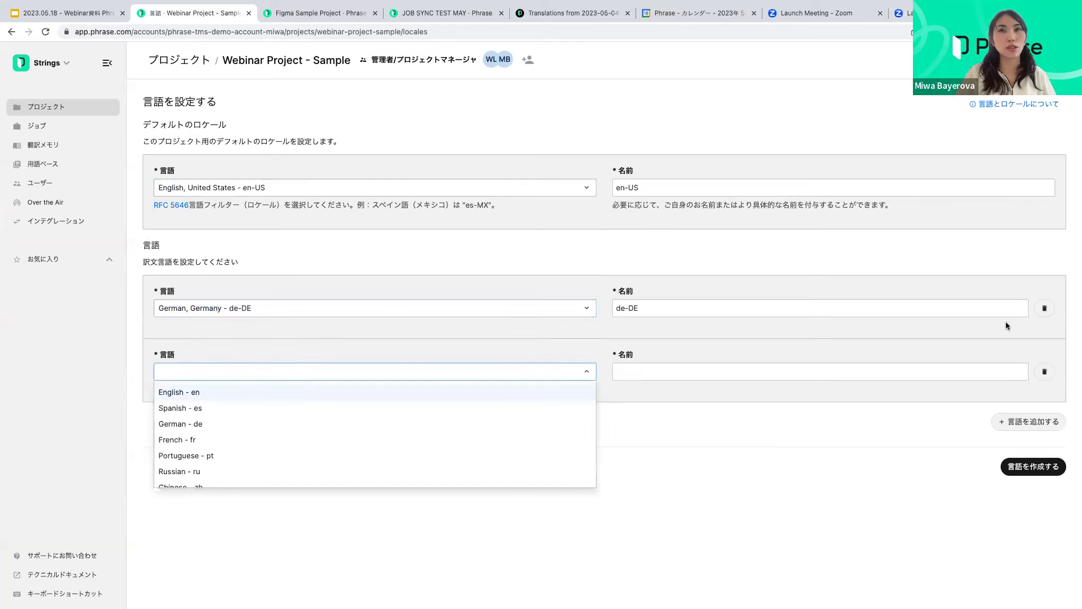
{"action": "type", "text": "fr-fr"}
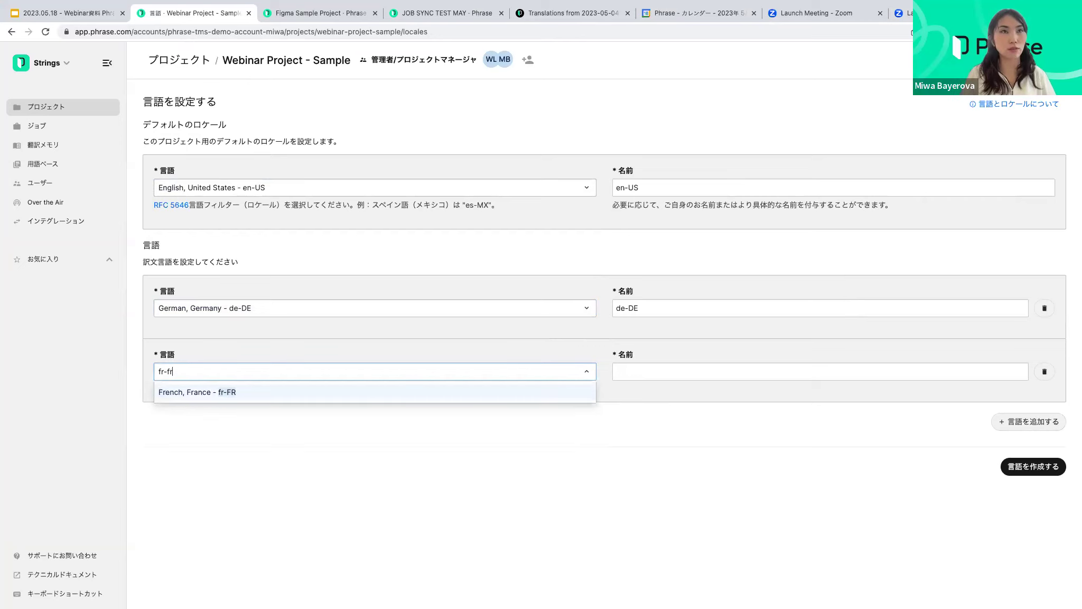
{"action": "left_click", "coordinate": [436, 397]}
{"action": "left_click", "coordinate": [1022, 421]}
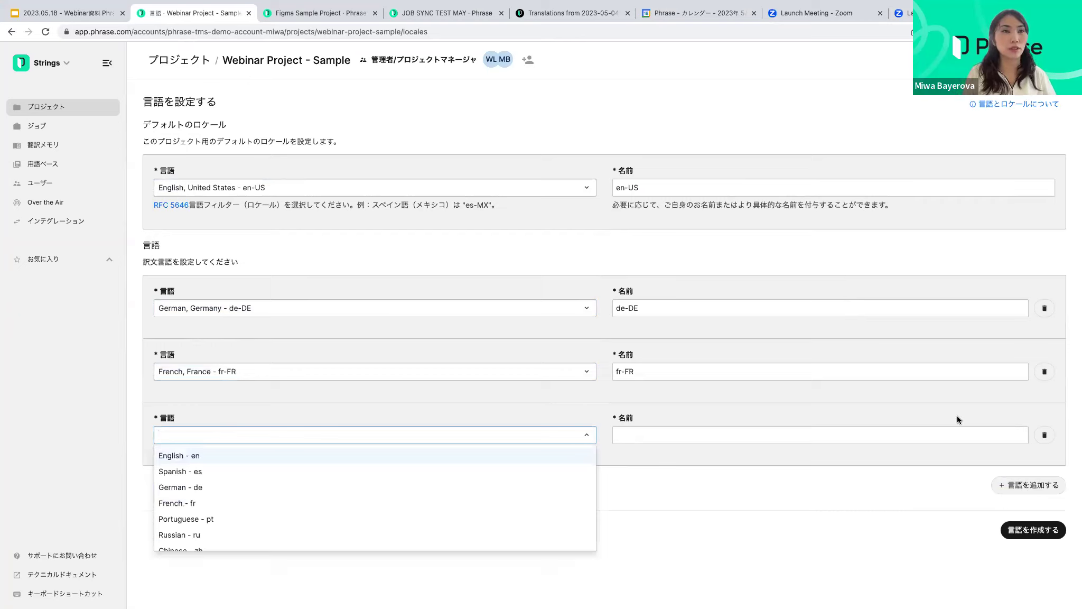
{"action": "type", "text": "es"}
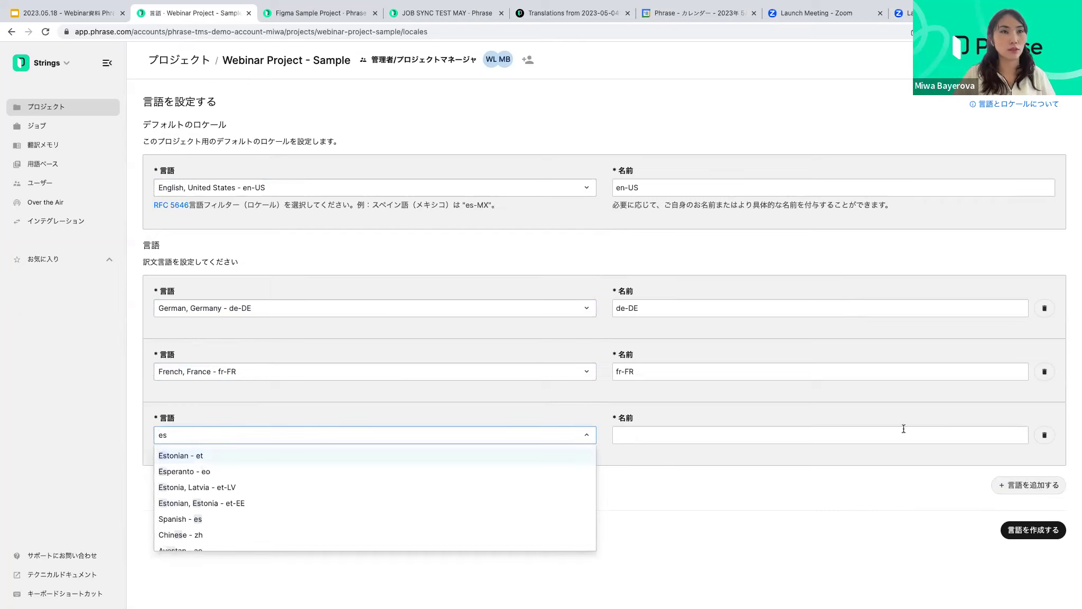
{"action": "type", "text": "-es"}
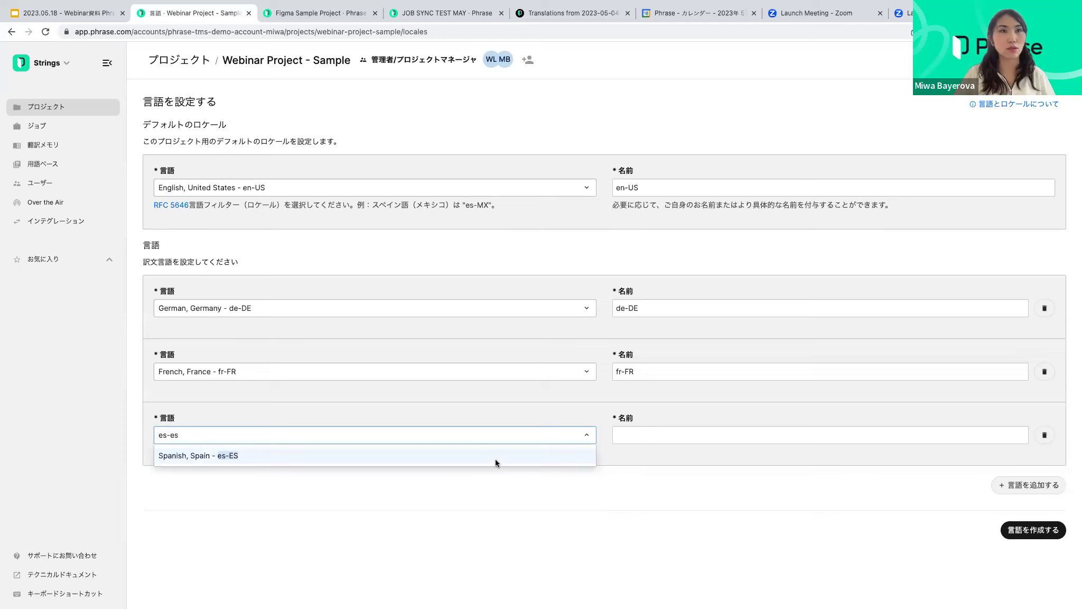
{"action": "left_click", "coordinate": [496, 458]}
{"action": "left_click", "coordinate": [1023, 485]}
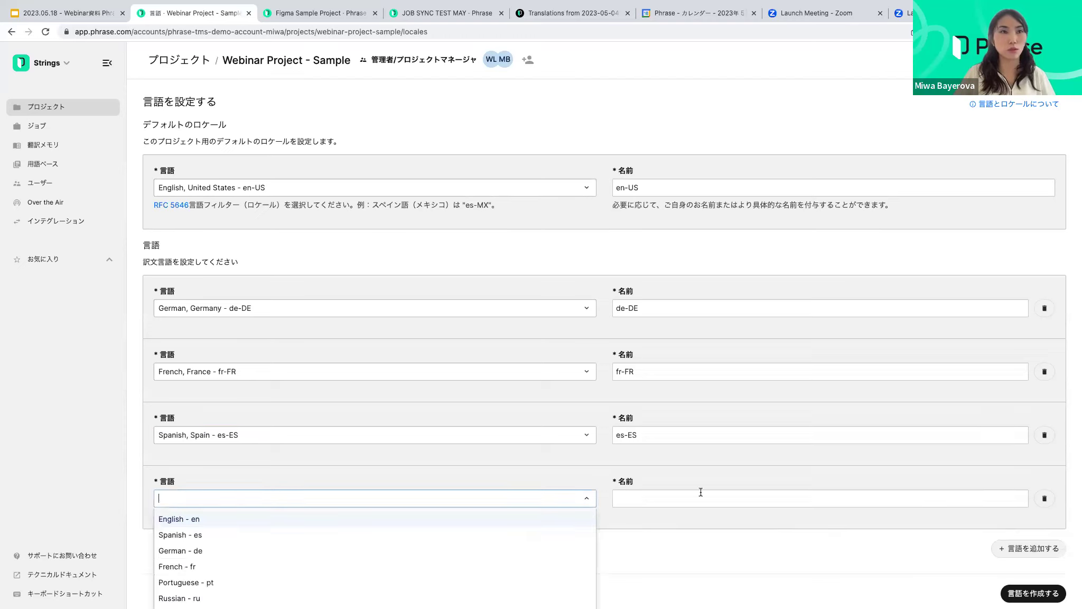
{"action": "type", "text": "ja"}
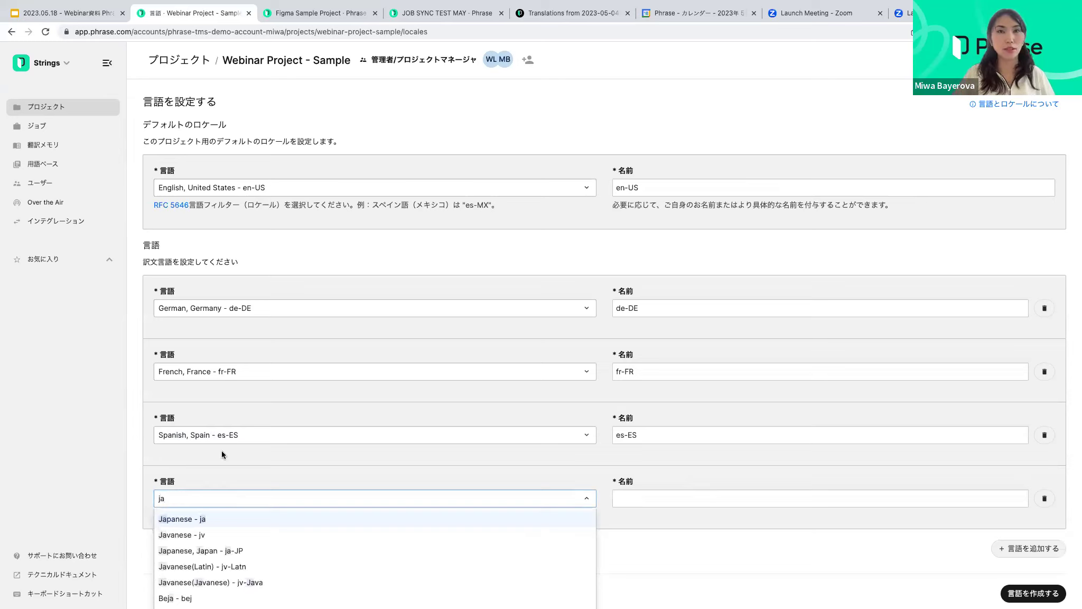
{"action": "left_click", "coordinate": [418, 518]}
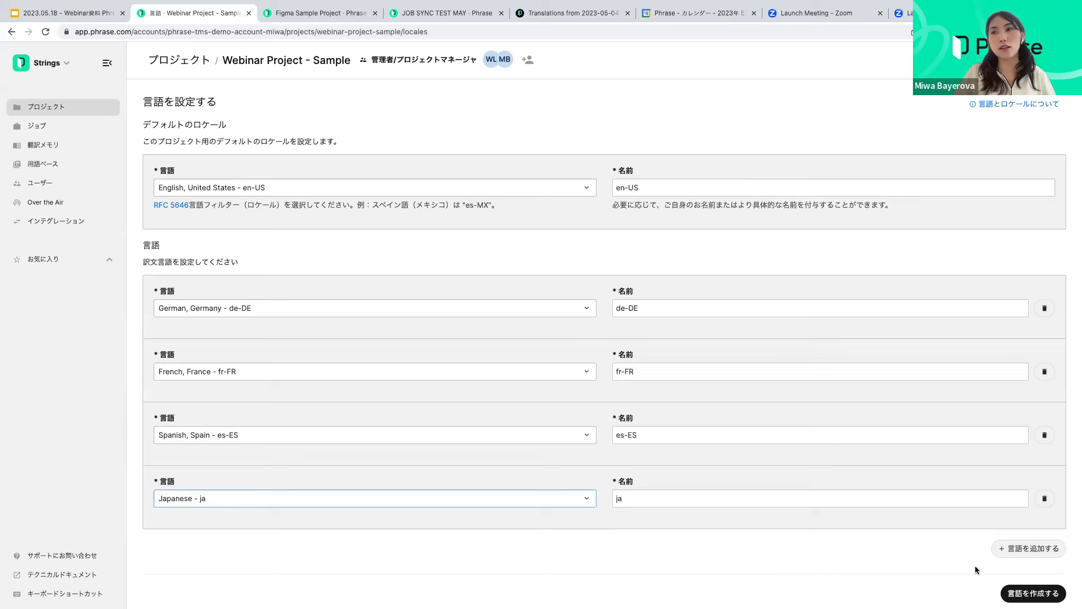
{"action": "left_click", "coordinate": [1044, 597]}
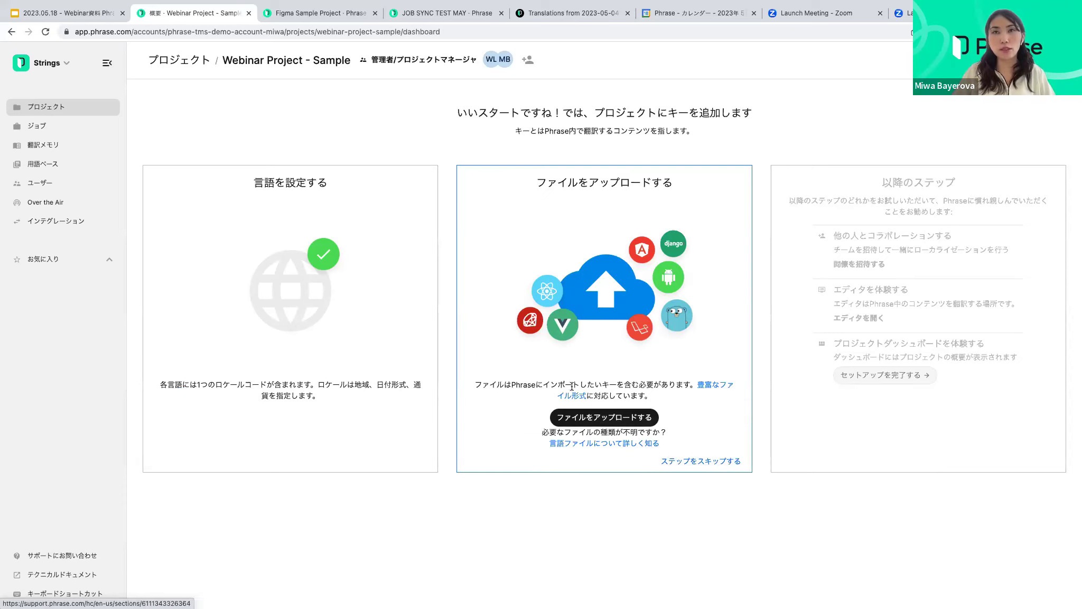
Upload Demo_Android.xlsx from the Desktop and generate its import preview
{"action": "left_click", "coordinate": [607, 419]}
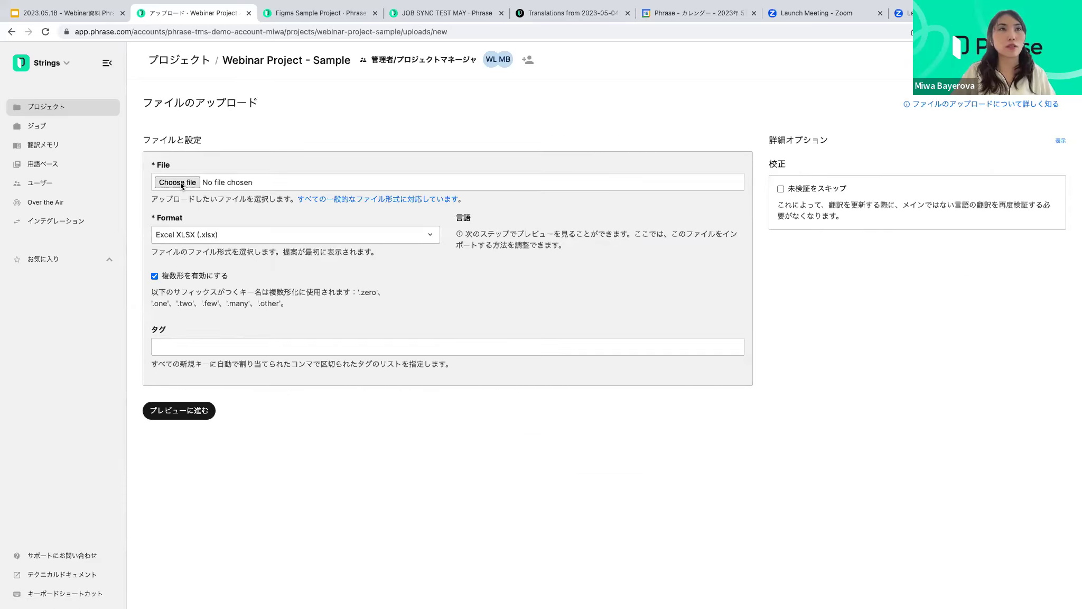
{"action": "left_click", "coordinate": [181, 183]}
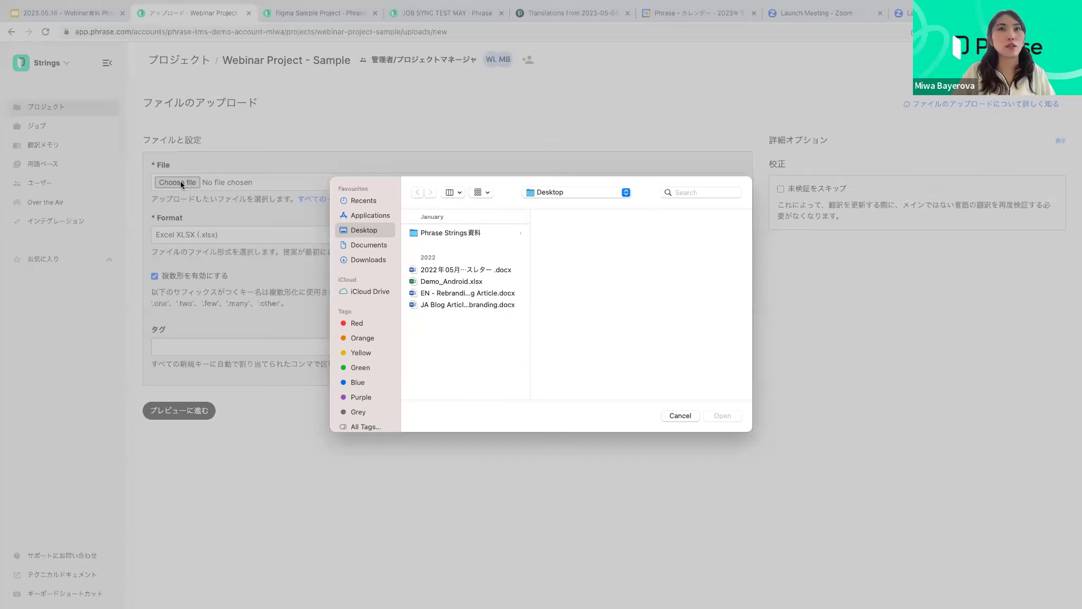
{"action": "left_click", "coordinate": [529, 285]}
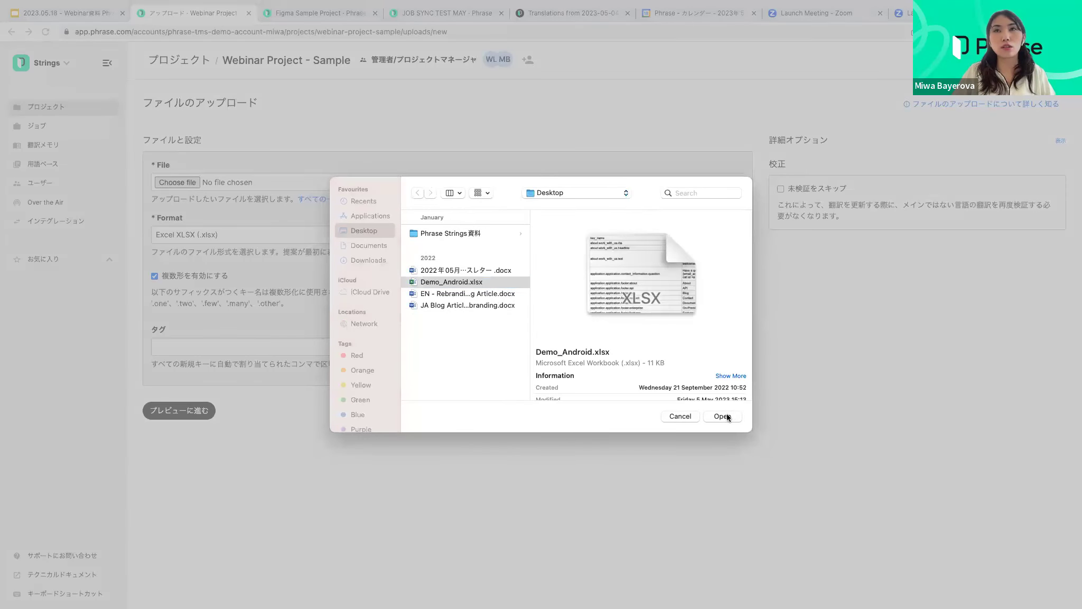
{"action": "left_click", "coordinate": [723, 416]}
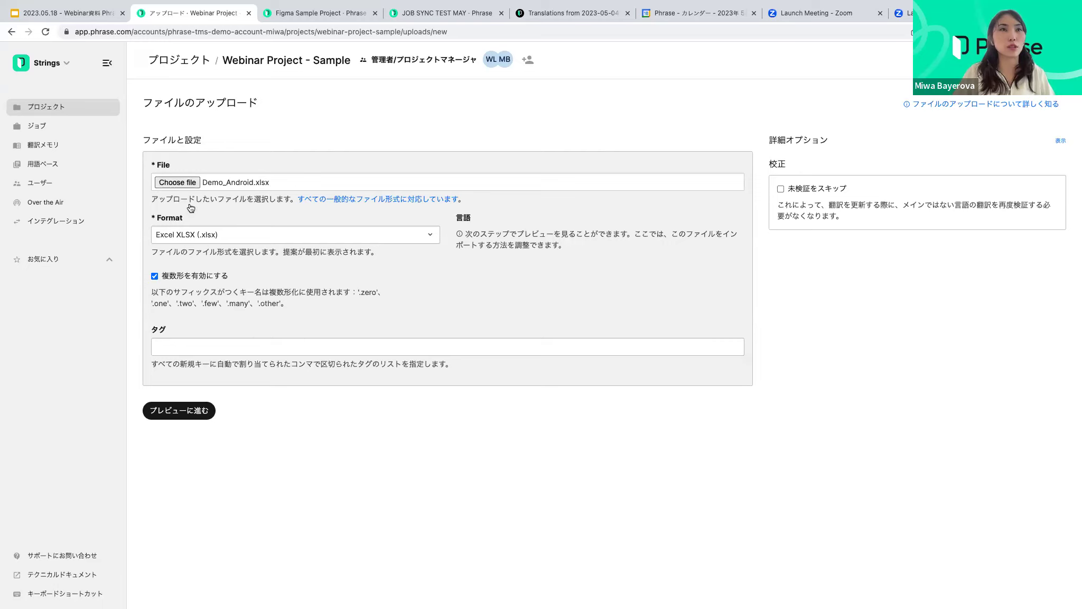
{"action": "left_click", "coordinate": [181, 411]}
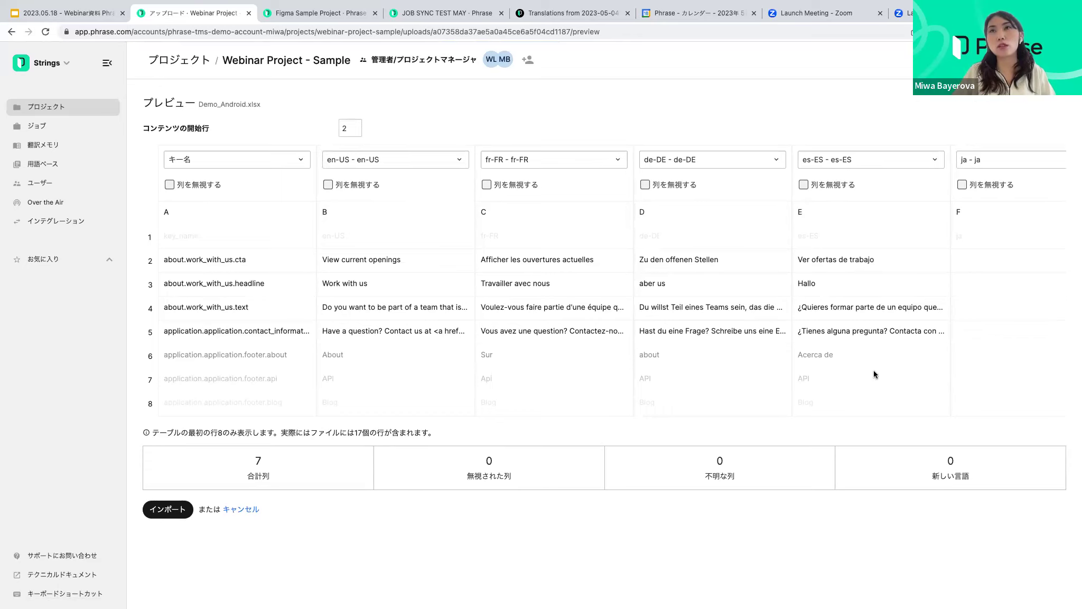
Scroll across the preview's language column mappings and import Demo_Android.xlsx
{"action": "scroll", "coordinate": [889, 349], "scroll_direction": "right", "scroll_amount": 4}
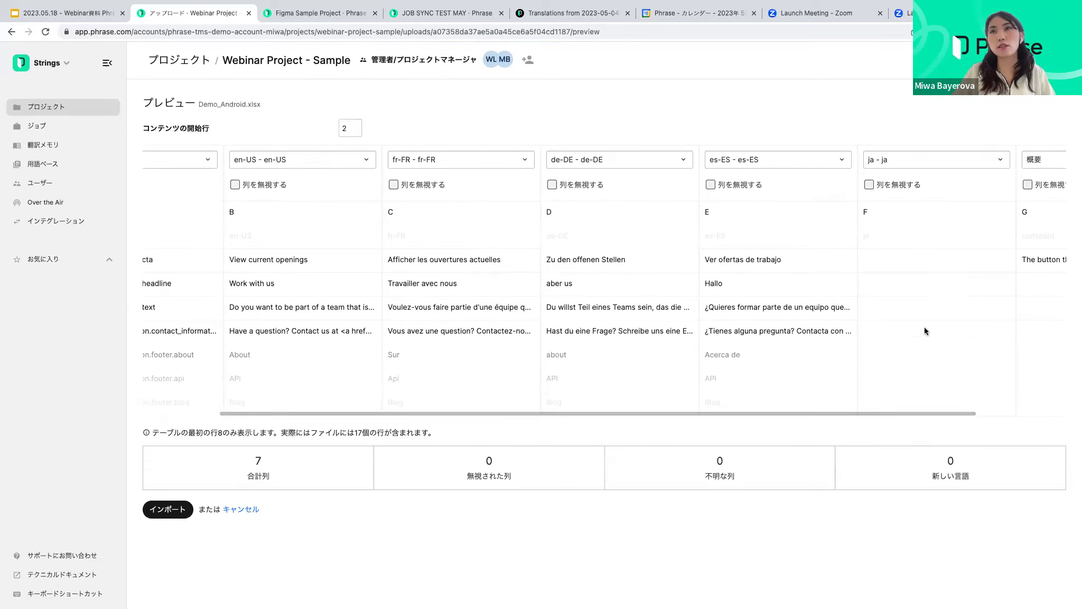
{"action": "scroll", "coordinate": [936, 358], "scroll_direction": "right", "scroll_amount": 4}
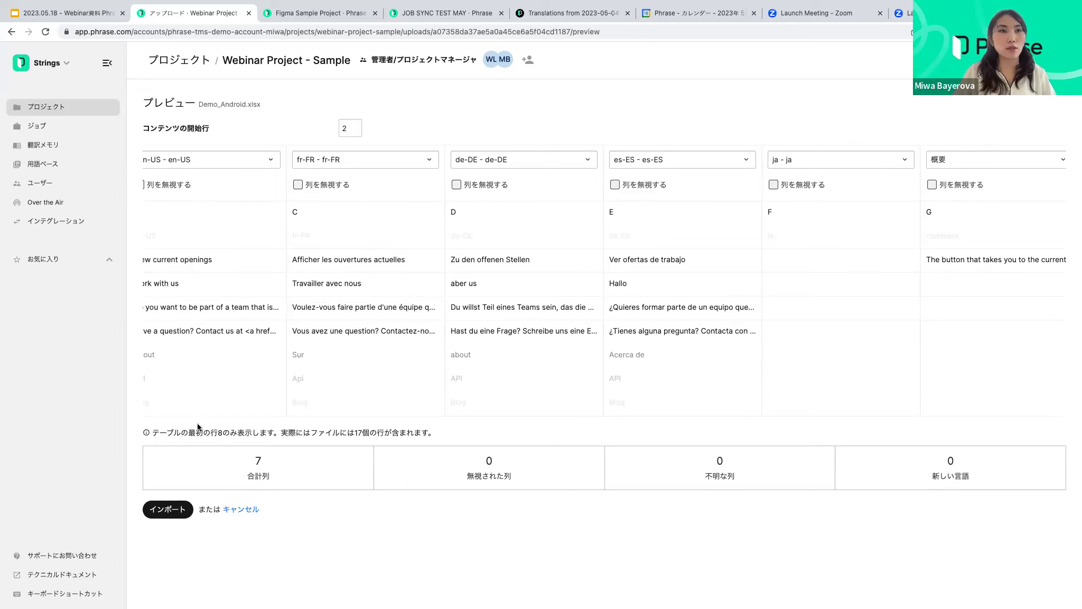
{"action": "left_click", "coordinate": [167, 509]}
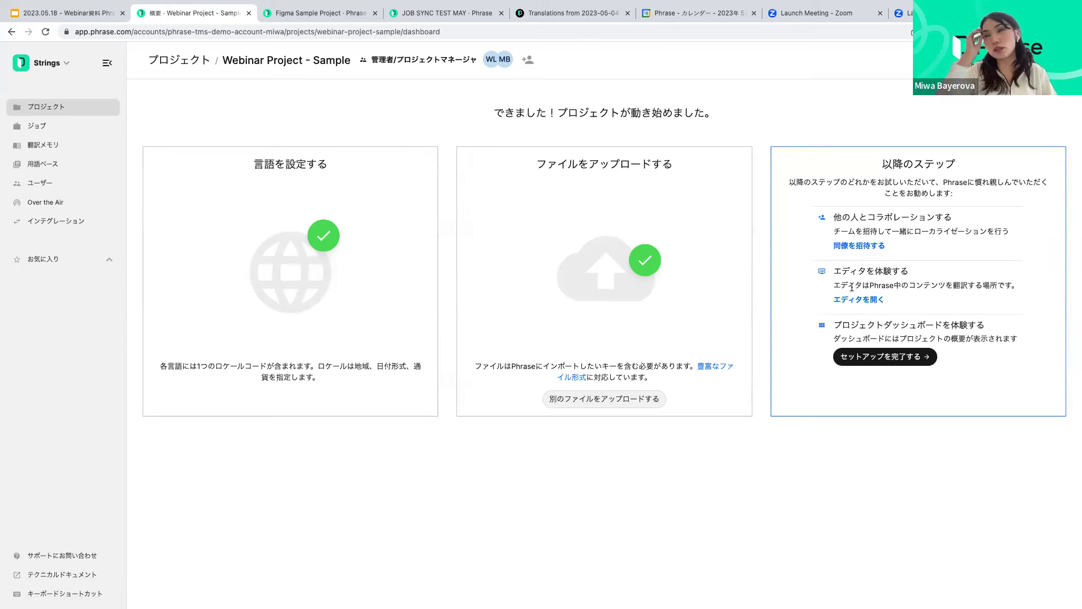
Complete setup to reach the overview listing 14 untranslated ja strings
{"action": "left_click", "coordinate": [864, 358]}
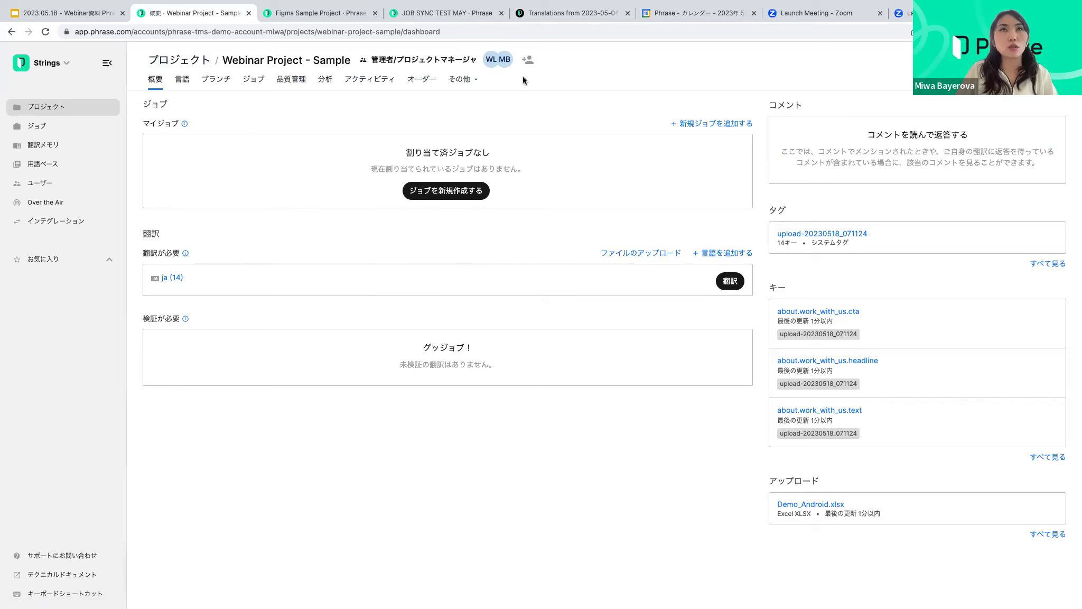
Browse the Languages, Branches and Jobs pages, then open the Quality Checks dashboard
{"action": "left_click", "coordinate": [182, 80]}
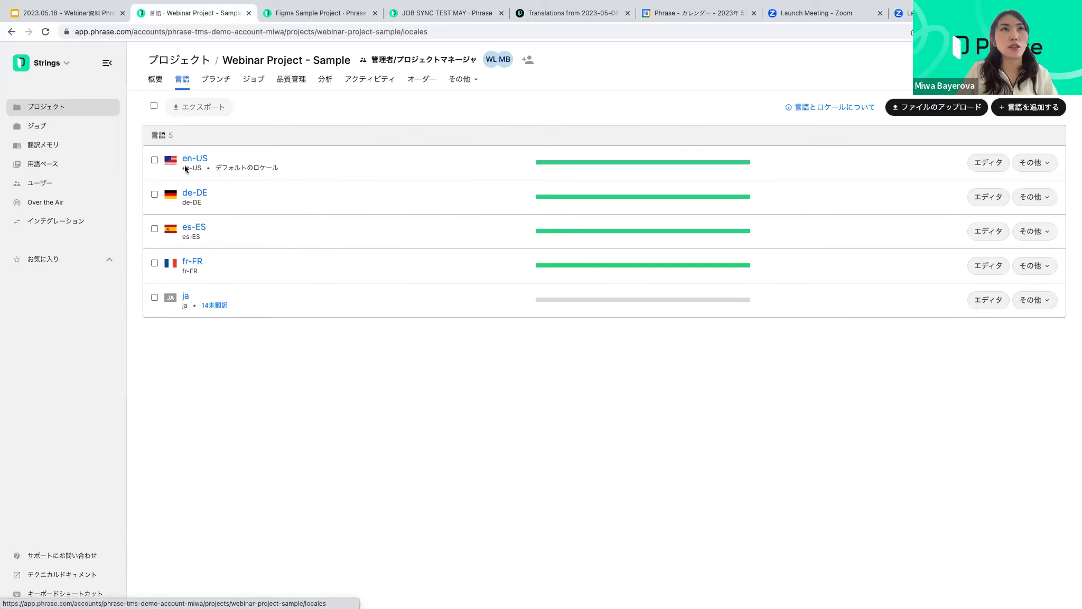
{"action": "left_click", "coordinate": [216, 82]}
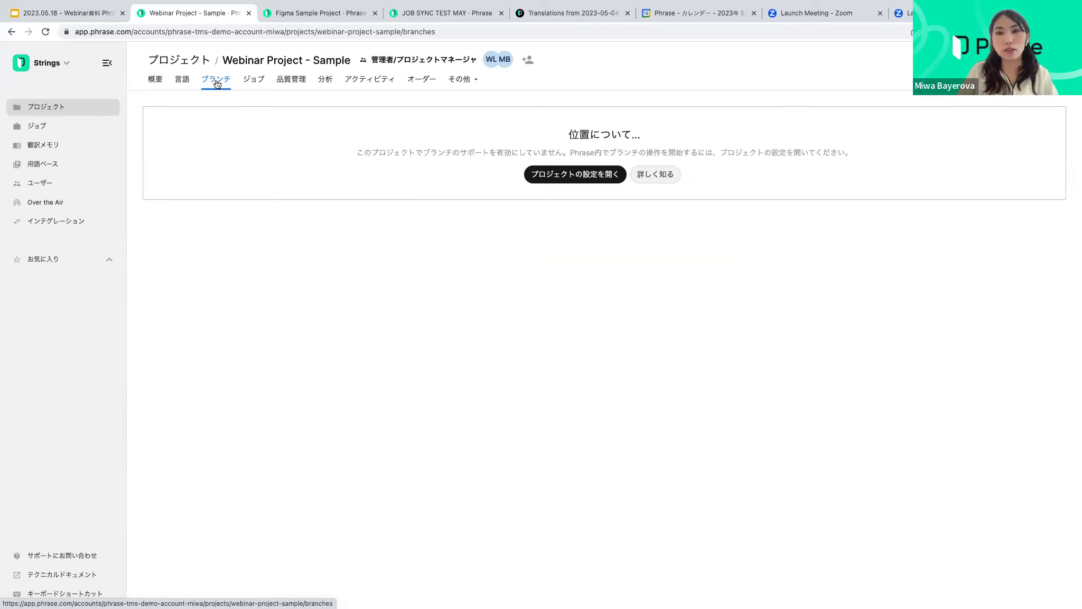
{"action": "left_click", "coordinate": [257, 83]}
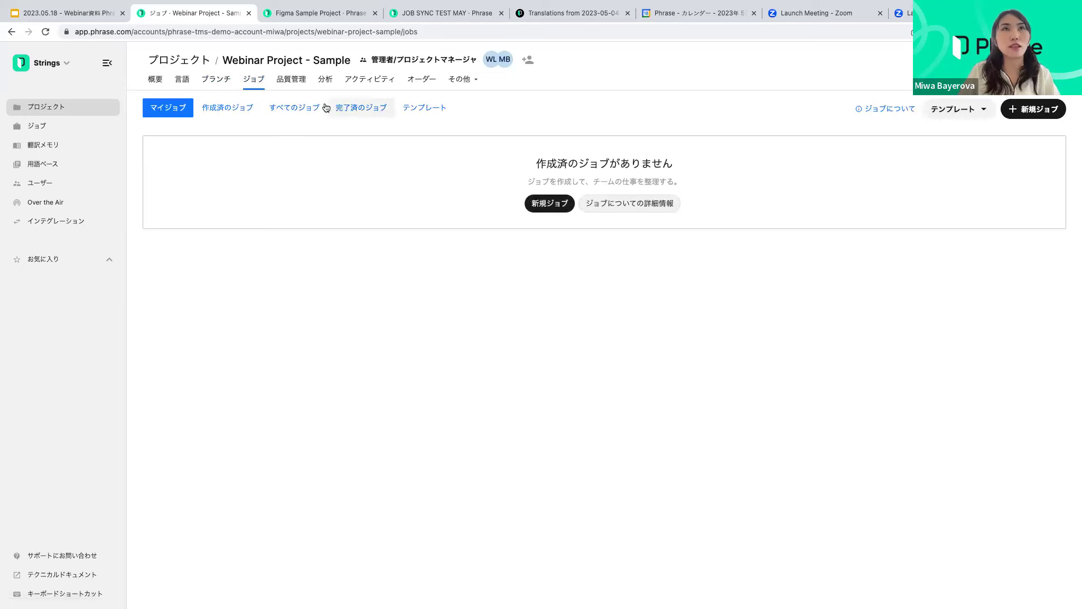
{"action": "left_click", "coordinate": [304, 87]}
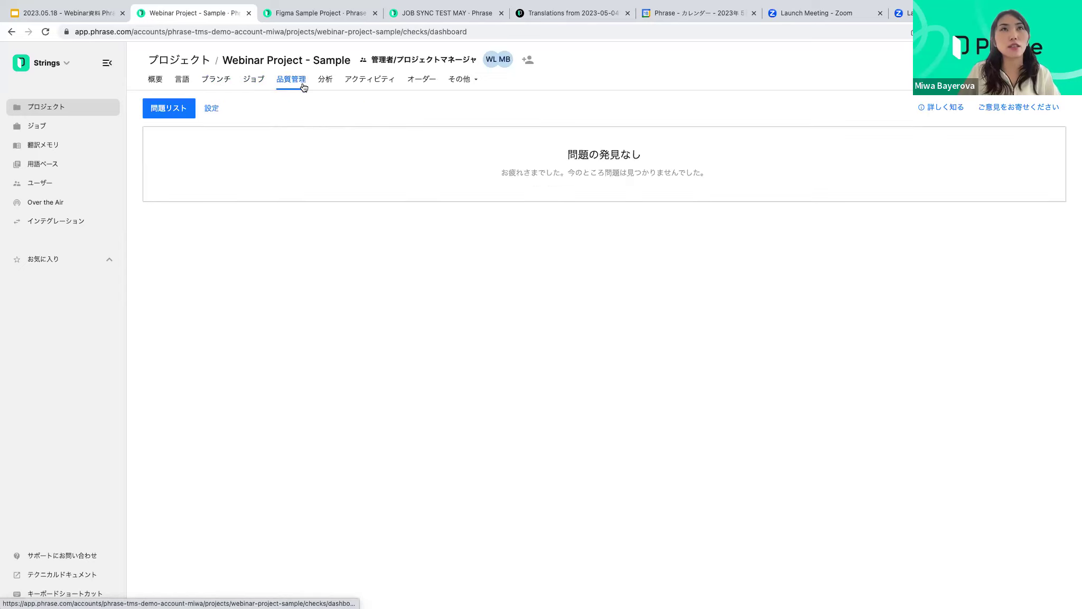
{"action": "left_click", "coordinate": [212, 108]}
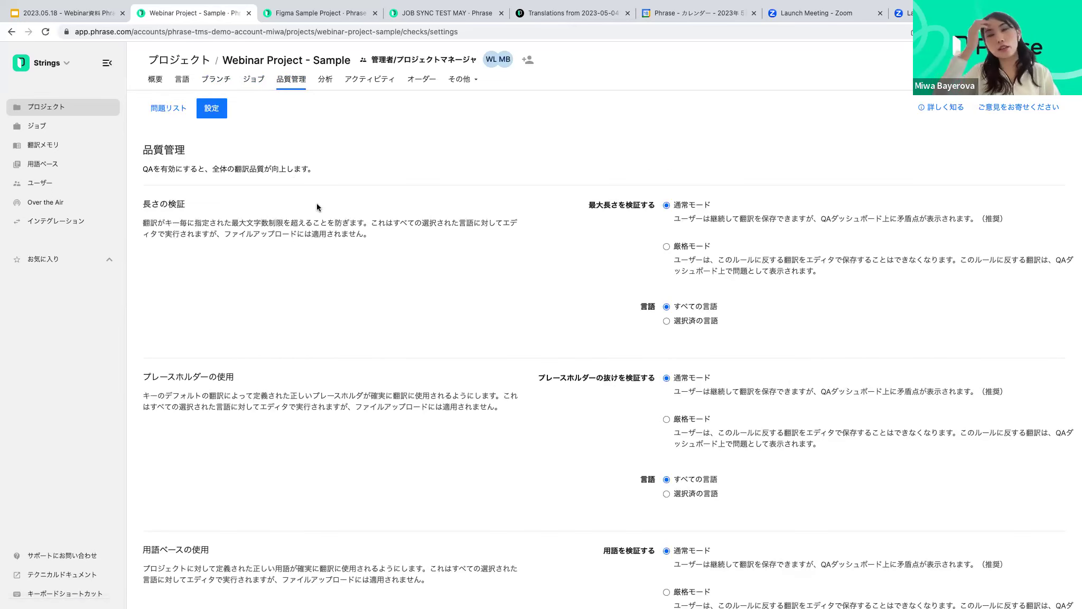
{"action": "scroll", "coordinate": [242, 226], "scroll_direction": "down", "scroll_amount": 3}
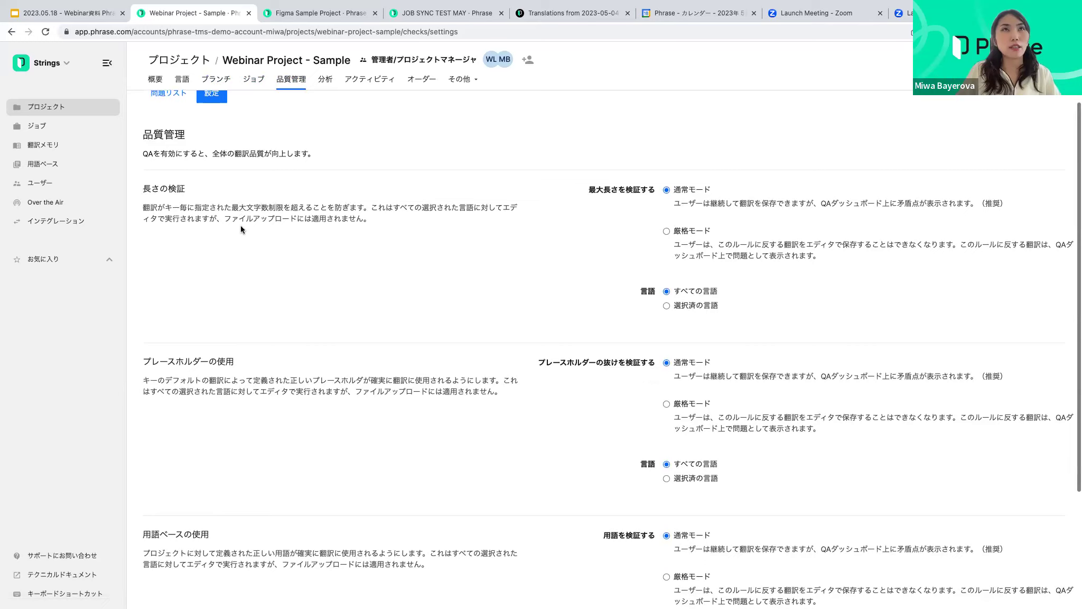
{"action": "scroll", "coordinate": [242, 226], "scroll_direction": "up", "scroll_amount": 2}
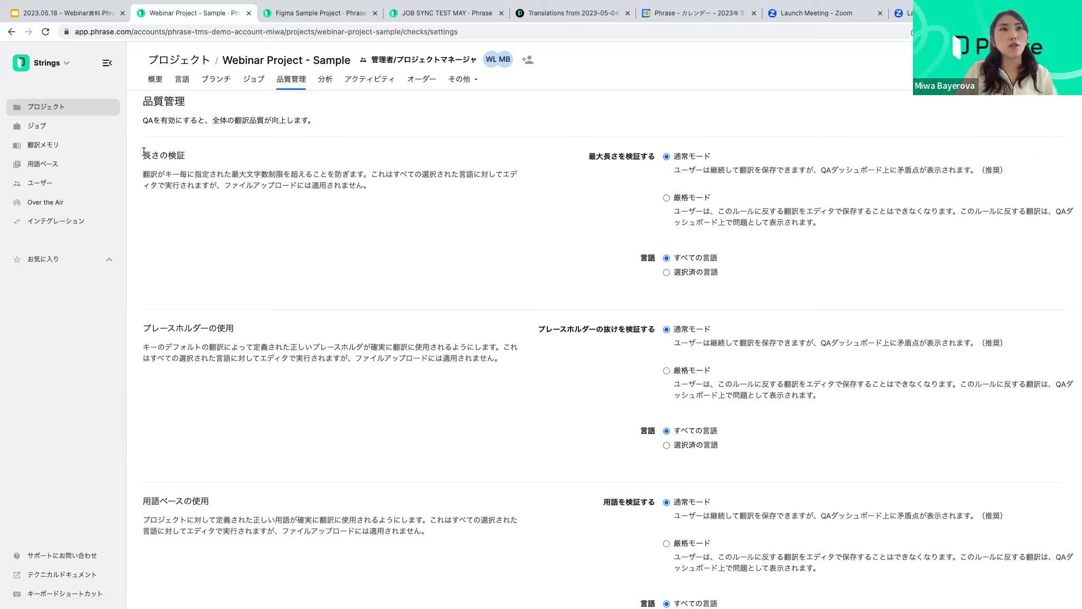
{"action": "left_click_drag", "start_coordinate": [144, 152], "coordinate": [205, 161]}
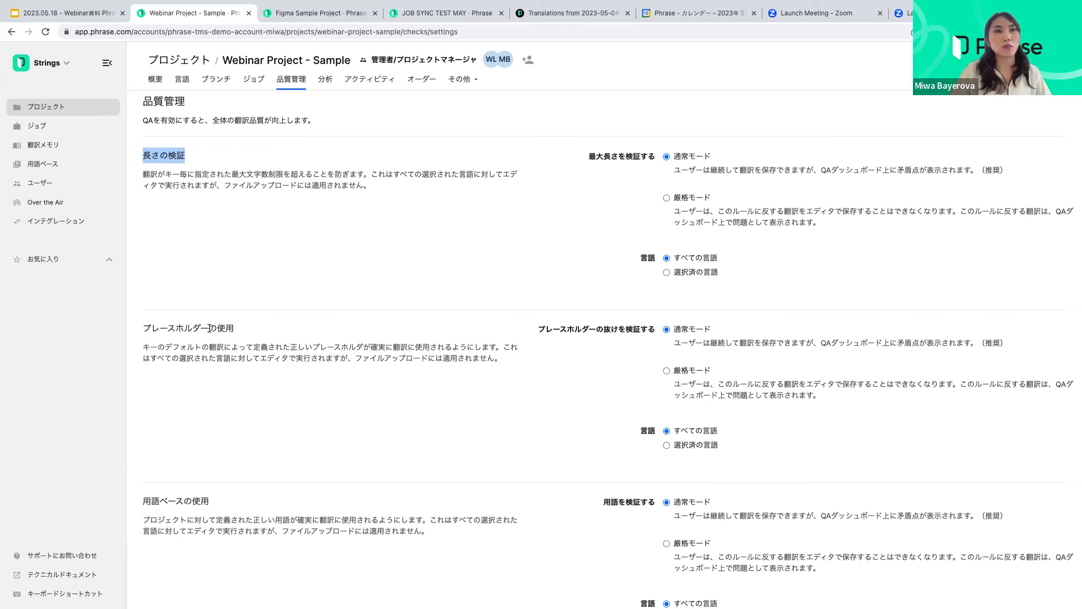
{"action": "left_click_drag", "start_coordinate": [236, 330], "coordinate": [143, 325]}
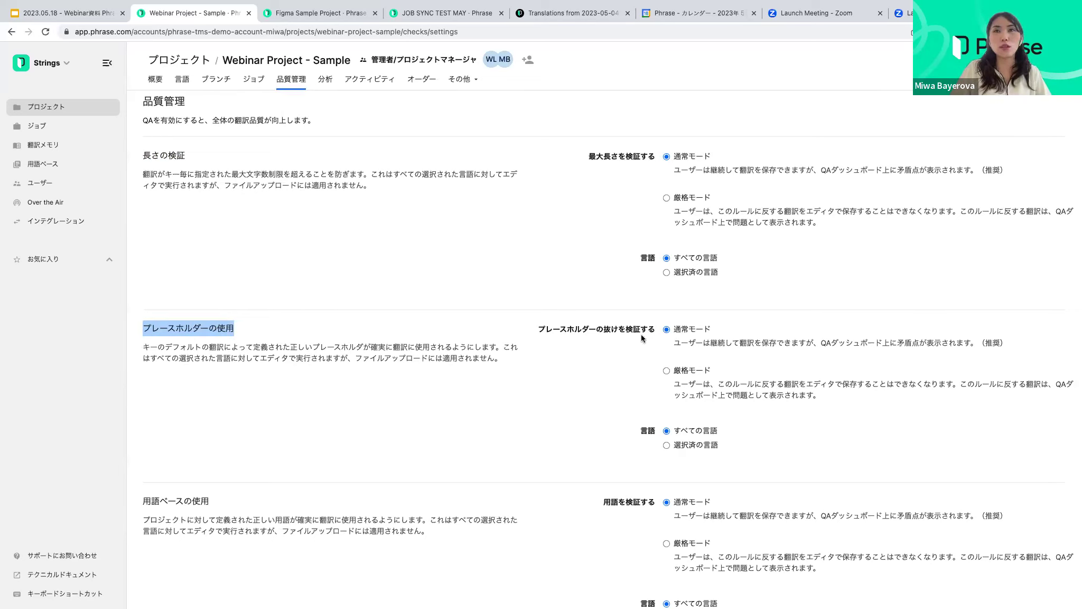
{"action": "left_click_drag", "start_coordinate": [539, 333], "coordinate": [638, 337]}
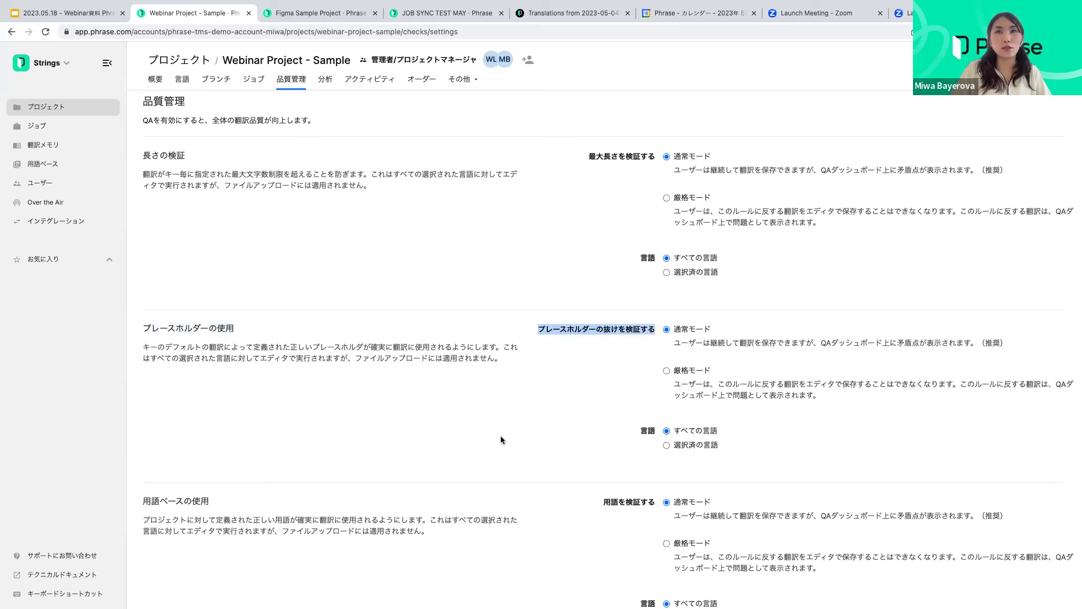
{"action": "scroll", "coordinate": [488, 413], "scroll_direction": "down", "scroll_amount": 3}
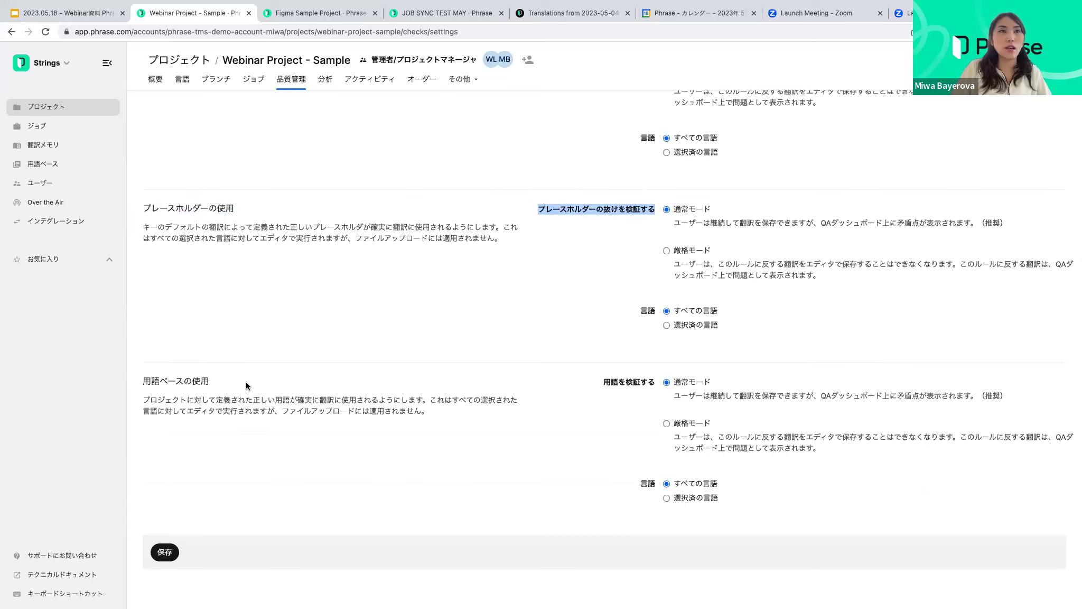
{"action": "left_click_drag", "start_coordinate": [207, 381], "coordinate": [151, 382]}
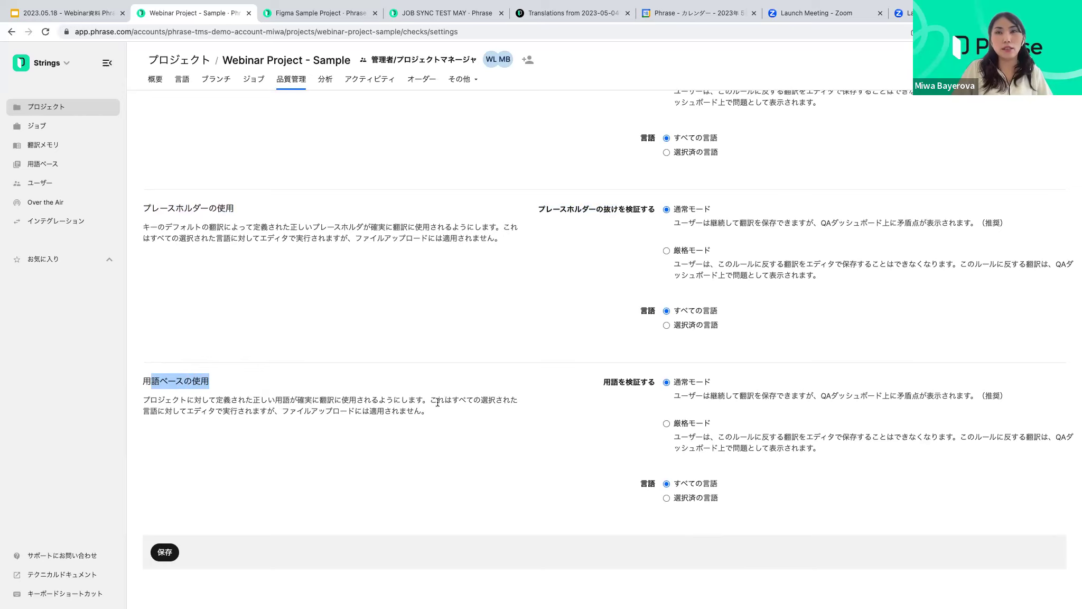
{"action": "left_click", "coordinate": [391, 388]}
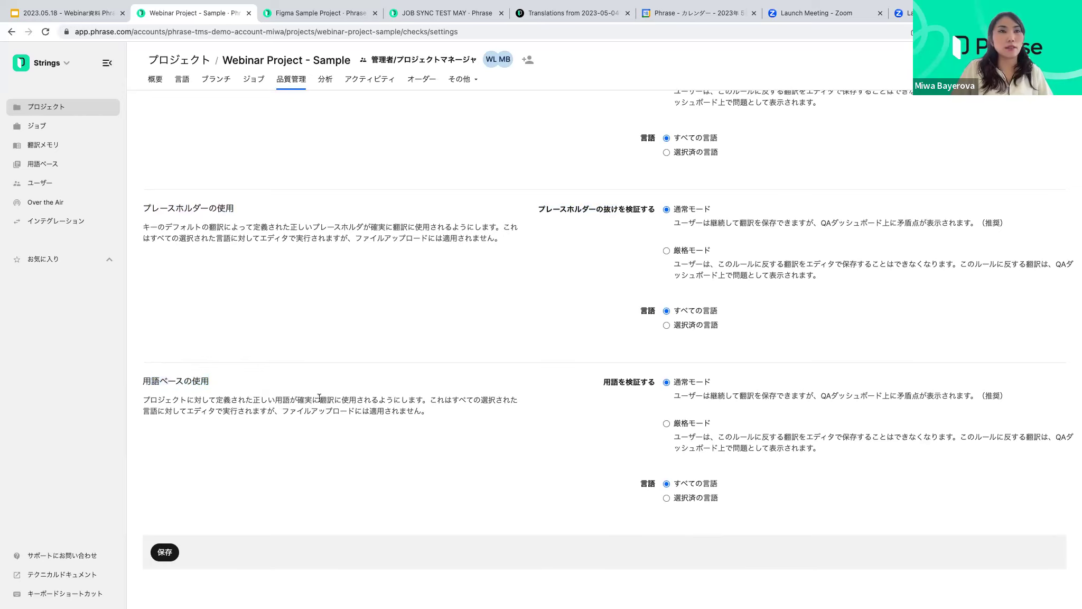
{"action": "scroll", "coordinate": [322, 398], "scroll_direction": "up", "scroll_amount": 4}
{"action": "scroll", "coordinate": [322, 398], "scroll_direction": "down", "scroll_amount": 4}
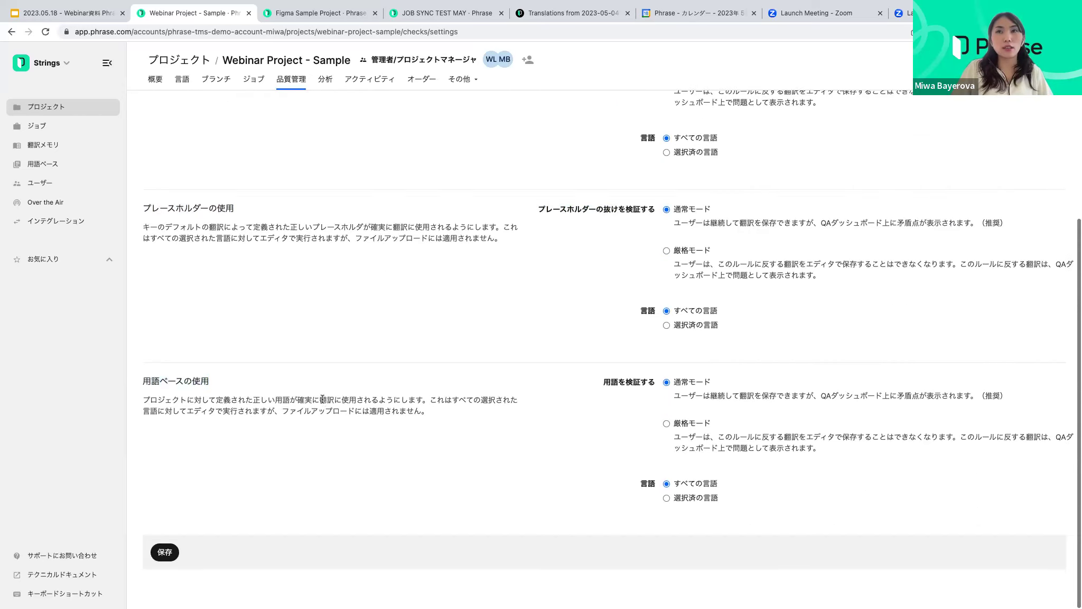
{"action": "scroll", "coordinate": [299, 392], "scroll_direction": "up", "scroll_amount": 5}
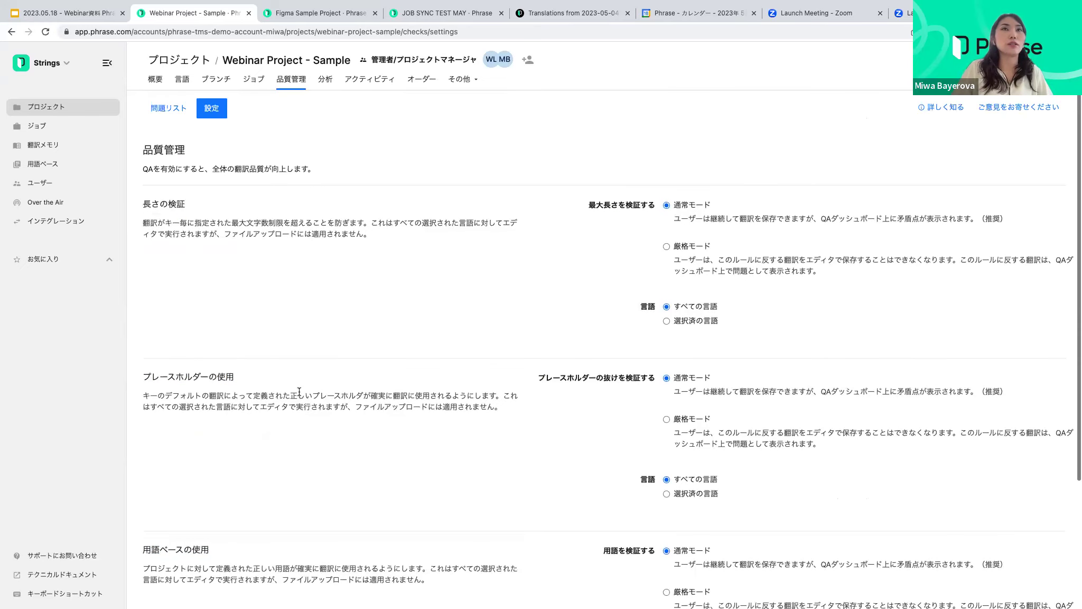
{"action": "scroll", "coordinate": [289, 387], "scroll_direction": "down", "scroll_amount": 5}
{"action": "scroll", "coordinate": [287, 385], "scroll_direction": "up", "scroll_amount": 5}
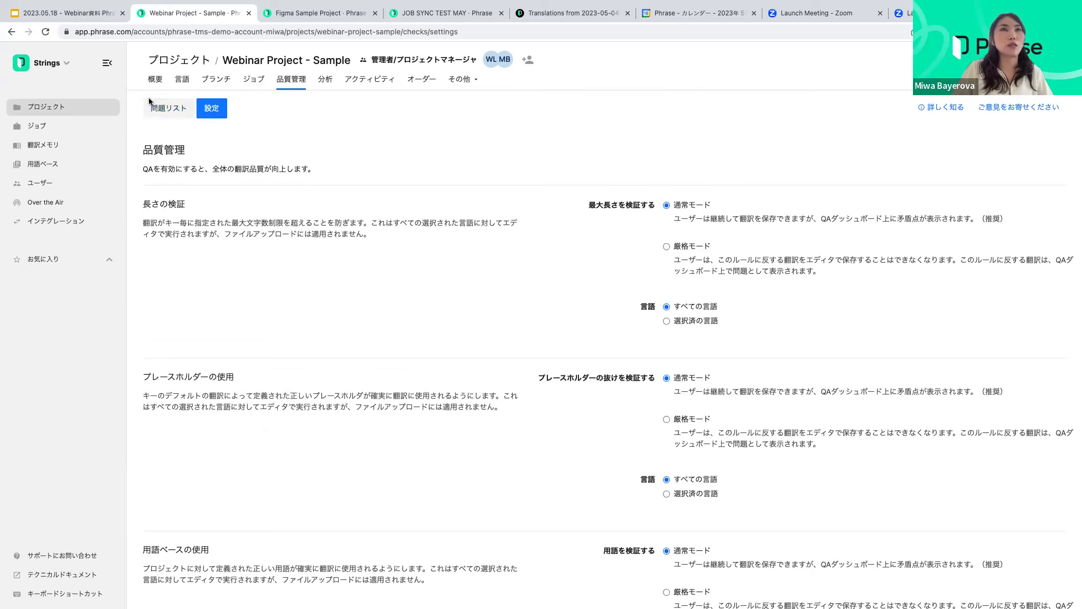
{"action": "left_click", "coordinate": [176, 111]}
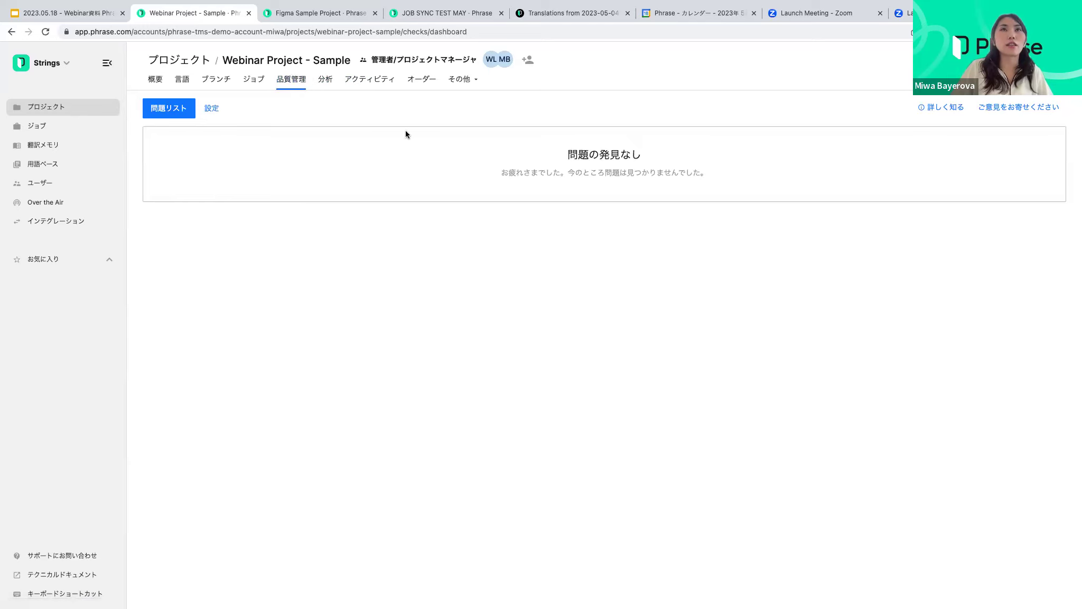
Review the Analytics report and scroll the Activity feed, then open the empty Orders page
{"action": "left_click", "coordinate": [329, 83]}
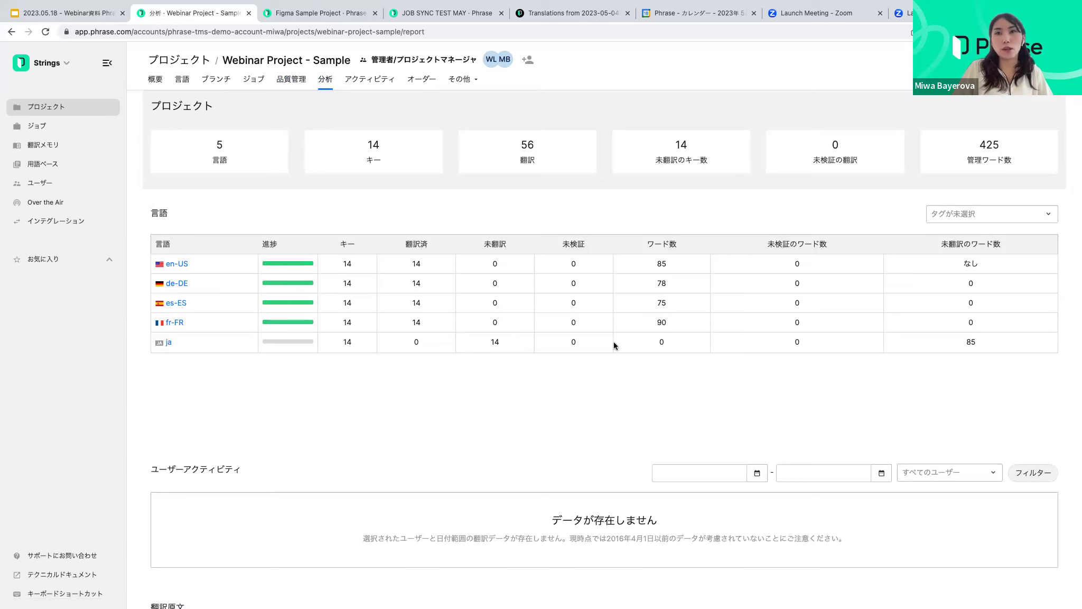
{"action": "left_click", "coordinate": [380, 82]}
{"action": "scroll", "coordinate": [544, 238], "scroll_direction": "down", "scroll_amount": 3}
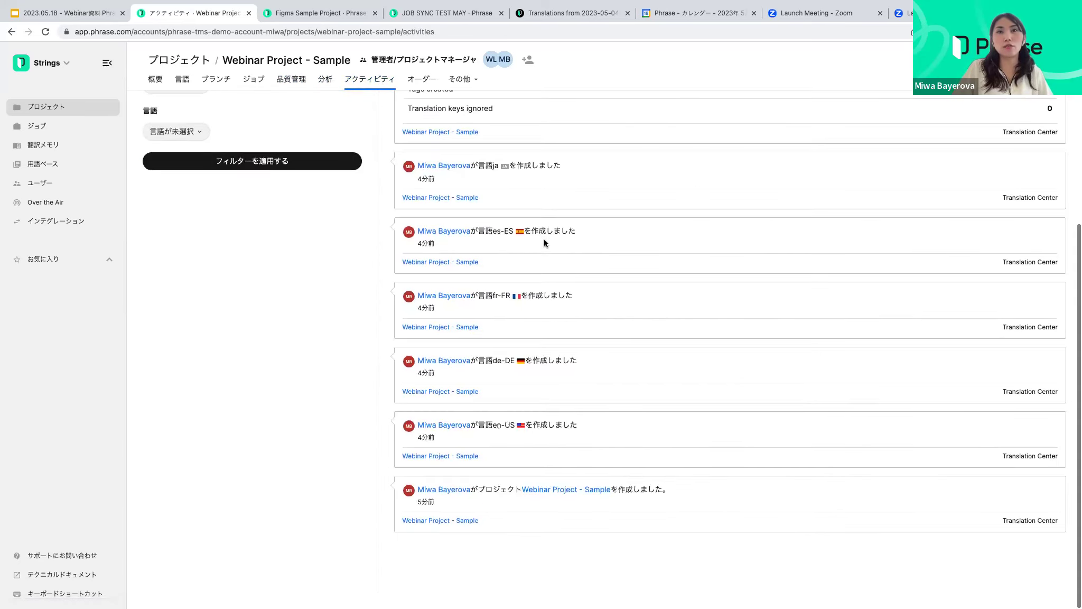
{"action": "scroll", "coordinate": [544, 238], "scroll_direction": "up", "scroll_amount": 1}
{"action": "scroll", "coordinate": [546, 236], "scroll_direction": "up", "scroll_amount": 2}
{"action": "scroll", "coordinate": [546, 237], "scroll_direction": "down", "scroll_amount": 3}
{"action": "scroll", "coordinate": [545, 236], "scroll_direction": "up", "scroll_amount": 4}
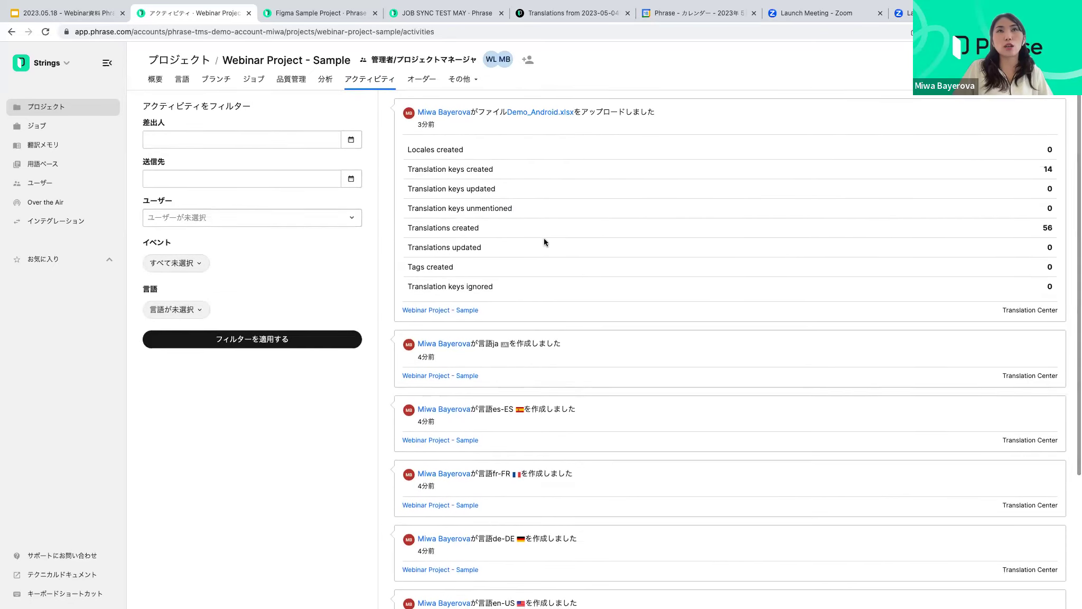
{"action": "left_click", "coordinate": [411, 82]}
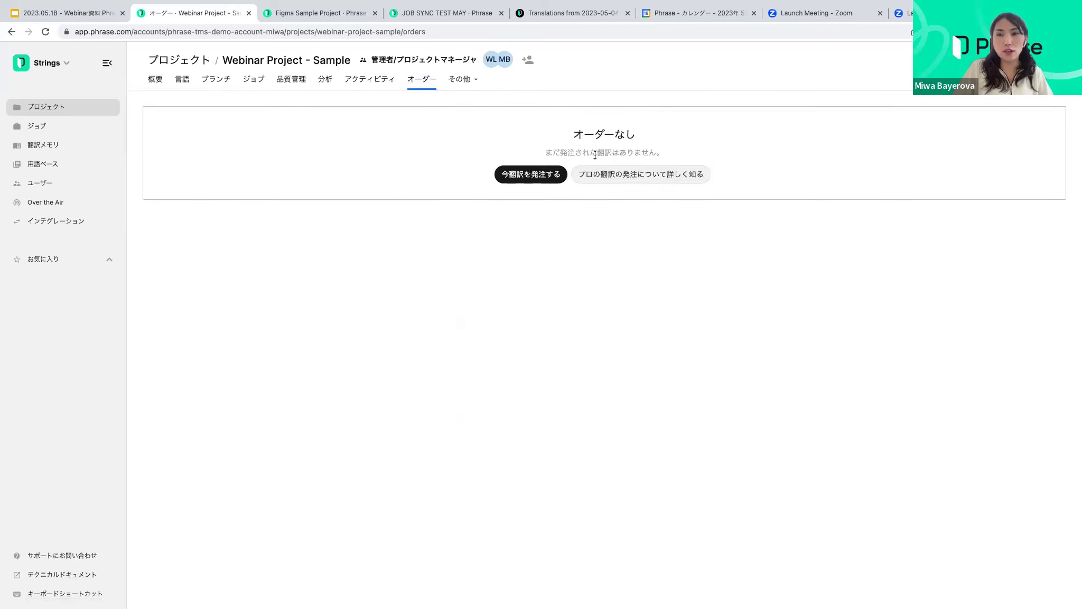
Read the ordering help article, then start a new professional translation order
{"action": "left_click", "coordinate": [647, 180]}
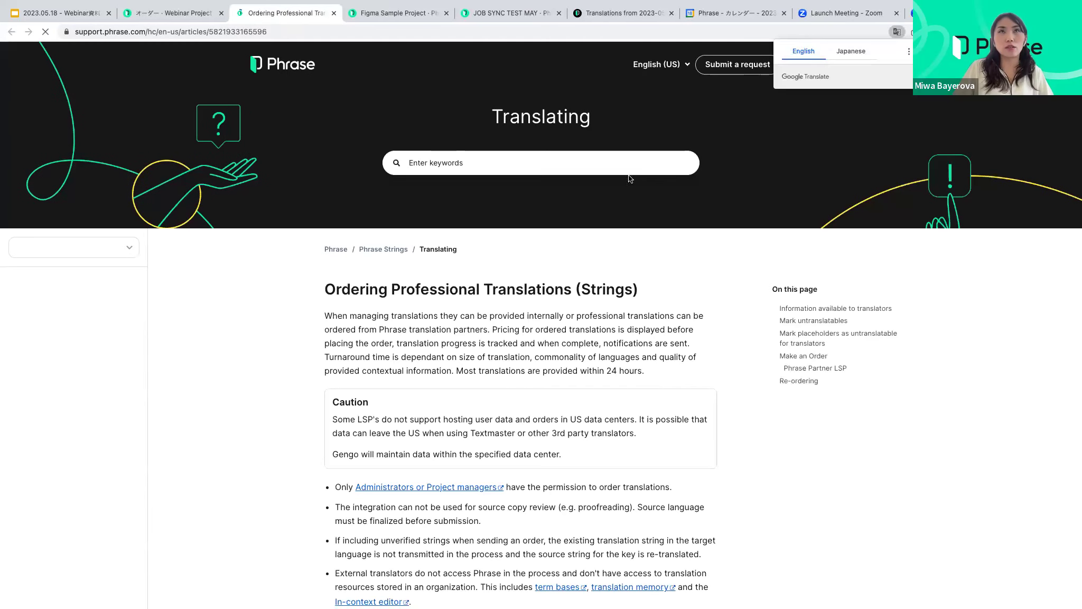
{"action": "left_click", "coordinate": [183, 16]}
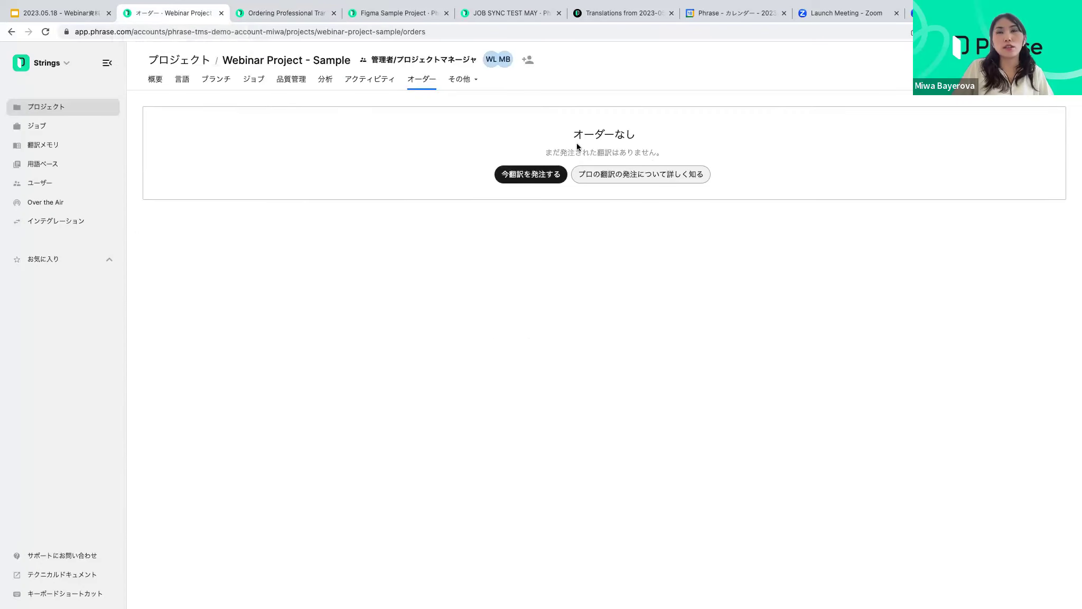
{"action": "left_click", "coordinate": [537, 178]}
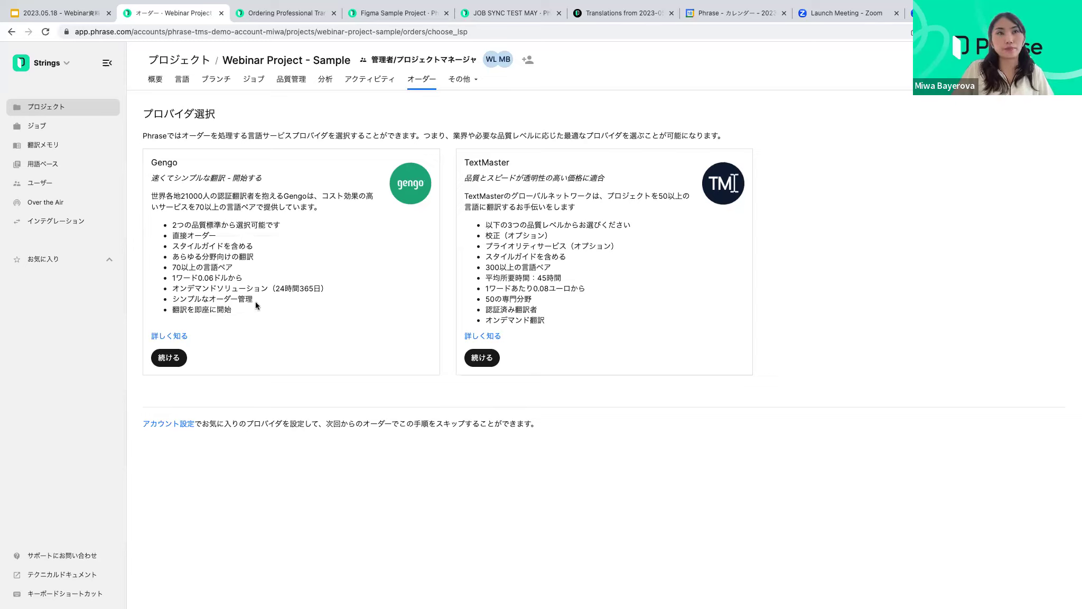
{"action": "left_click", "coordinate": [467, 79]}
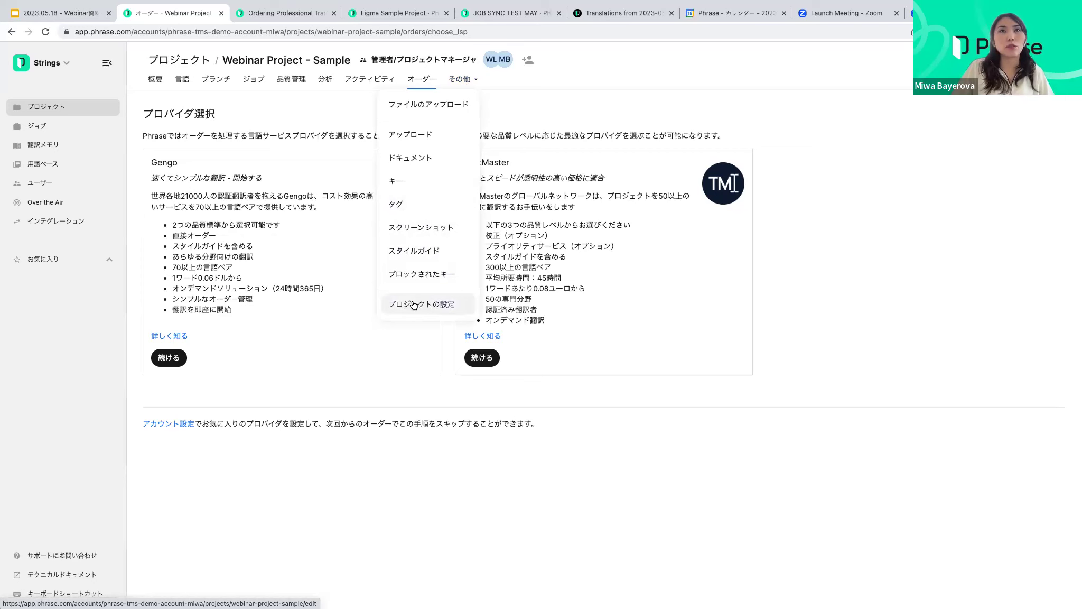
Visit the Keys and Screenshots pages, then open Project Settings
{"action": "left_click", "coordinate": [405, 183]}
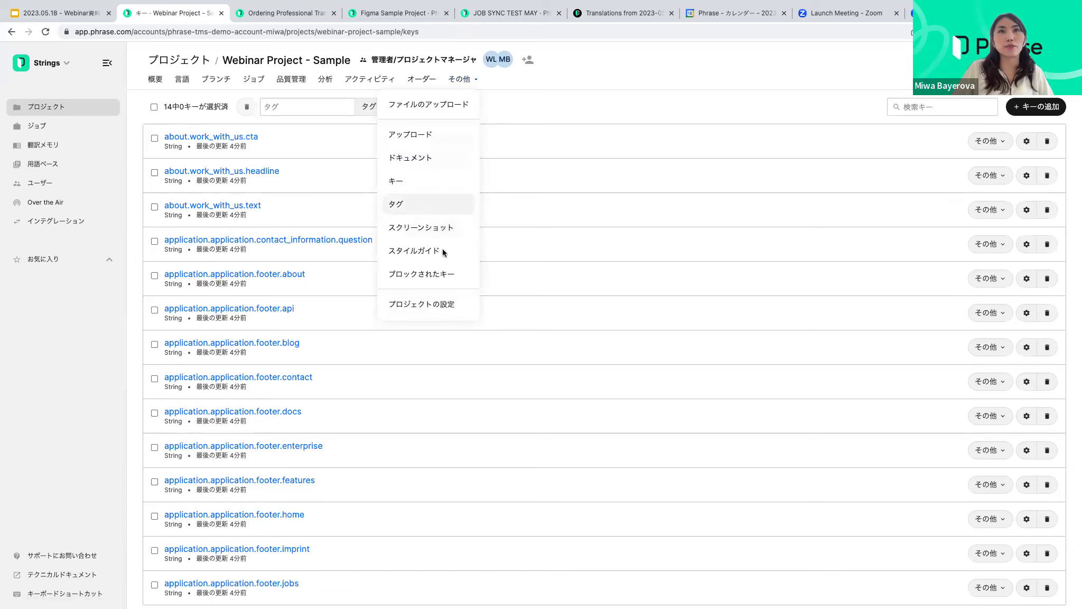
{"action": "left_click", "coordinate": [443, 233]}
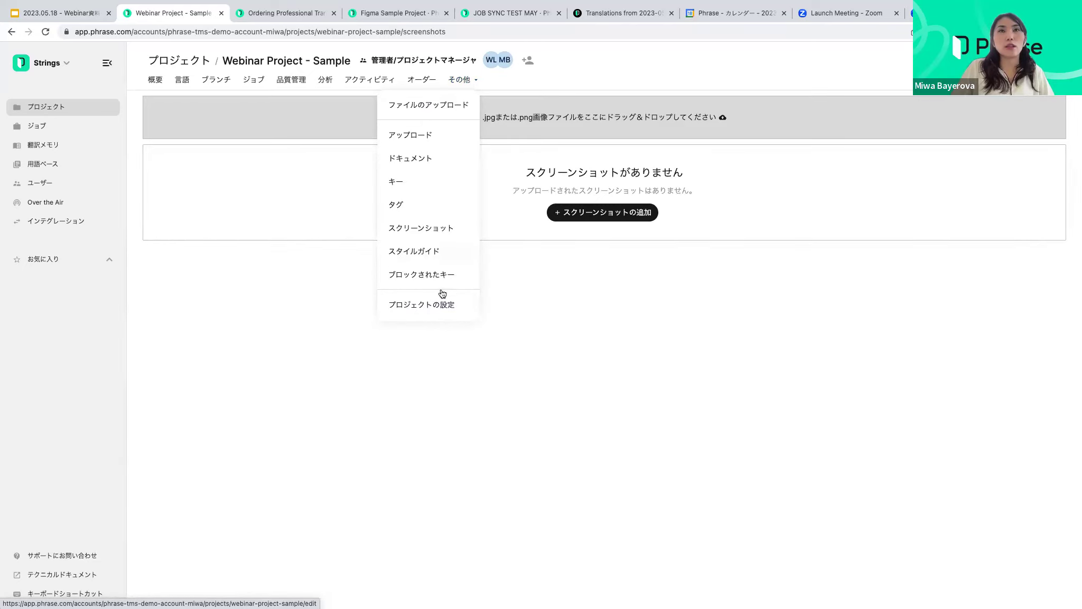
{"action": "left_click", "coordinate": [435, 305]}
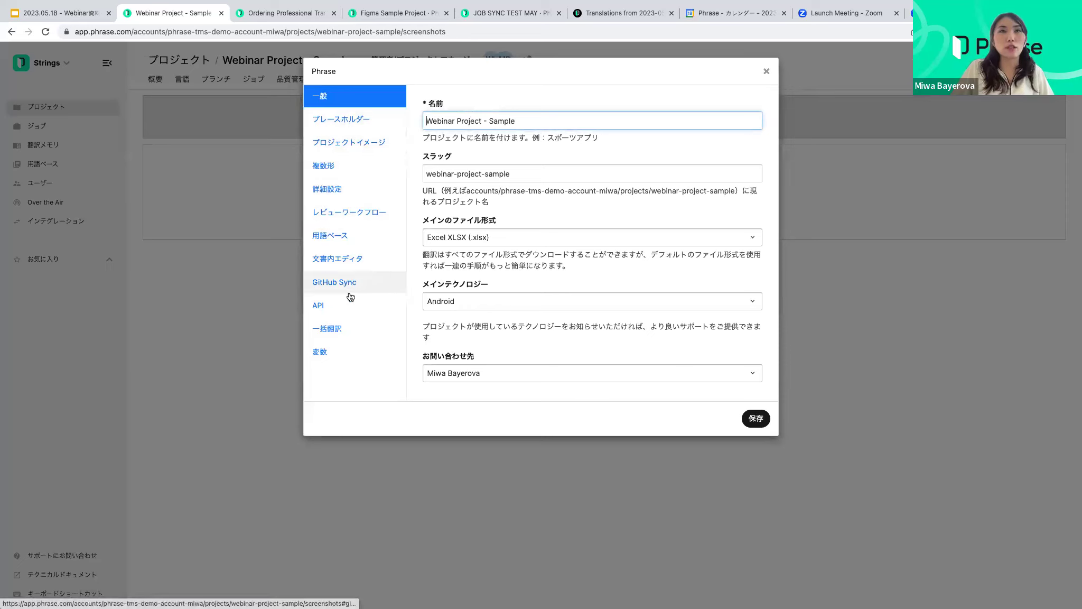
Enable GitHub Sync and batch translation with machine translation, then save the settings
{"action": "left_click", "coordinate": [359, 287]}
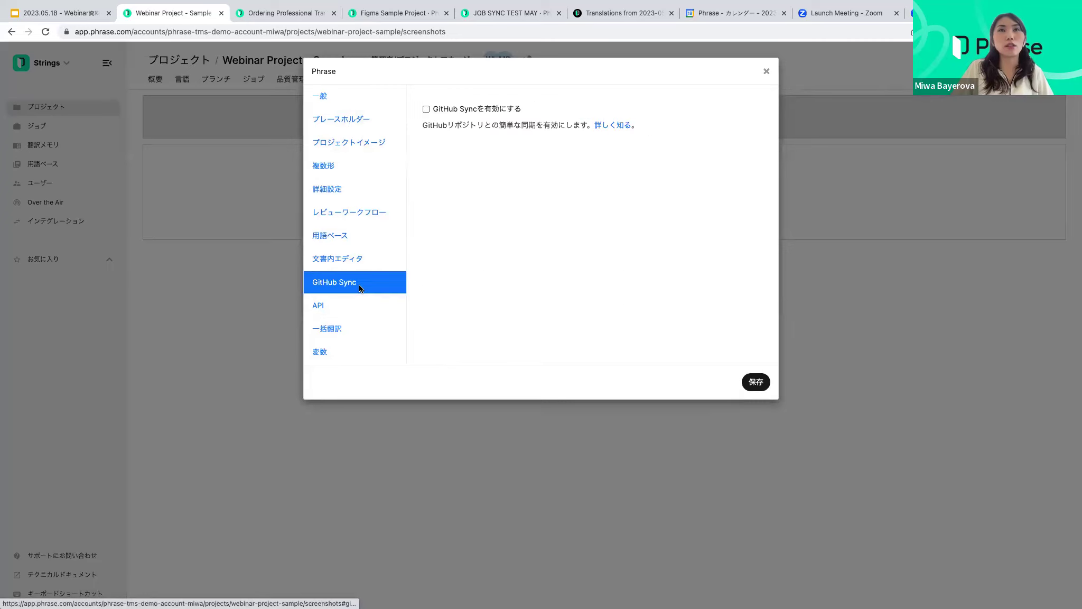
{"action": "left_click", "coordinate": [427, 110]}
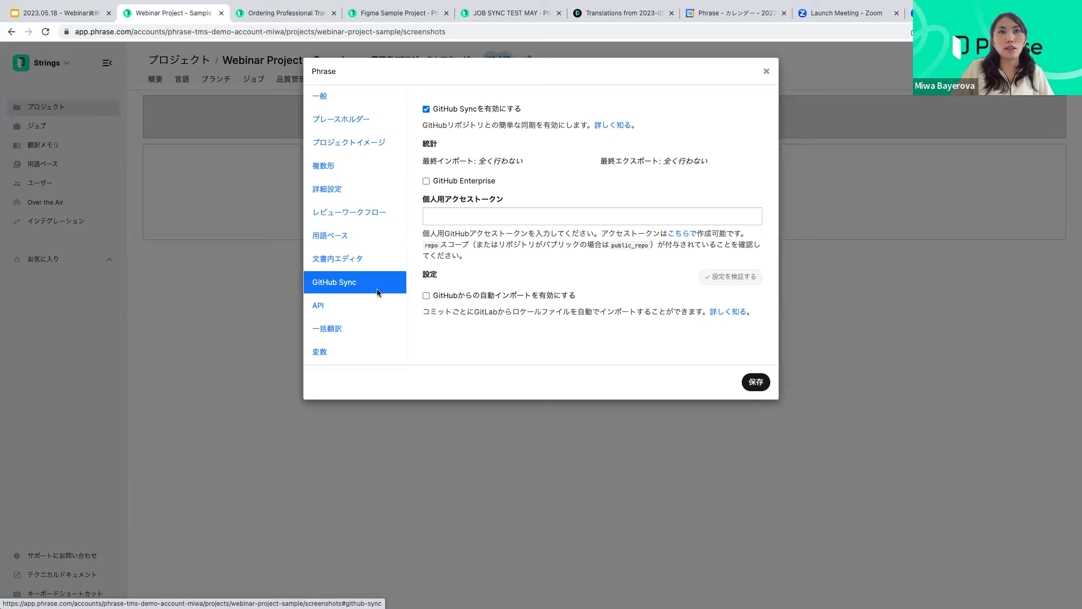
{"action": "left_click", "coordinate": [352, 336]}
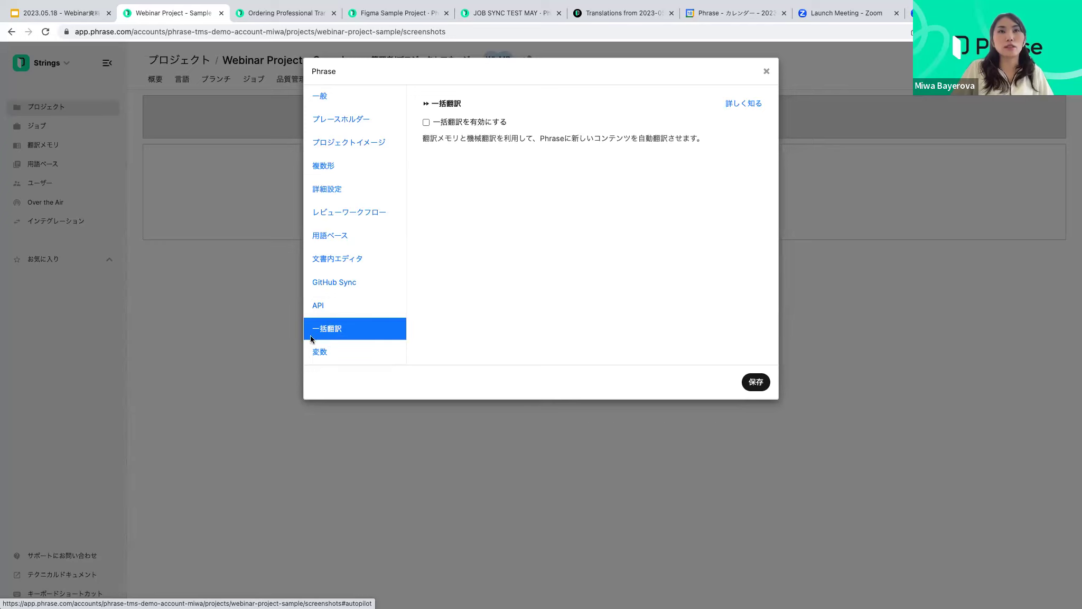
{"action": "left_click", "coordinate": [427, 123]}
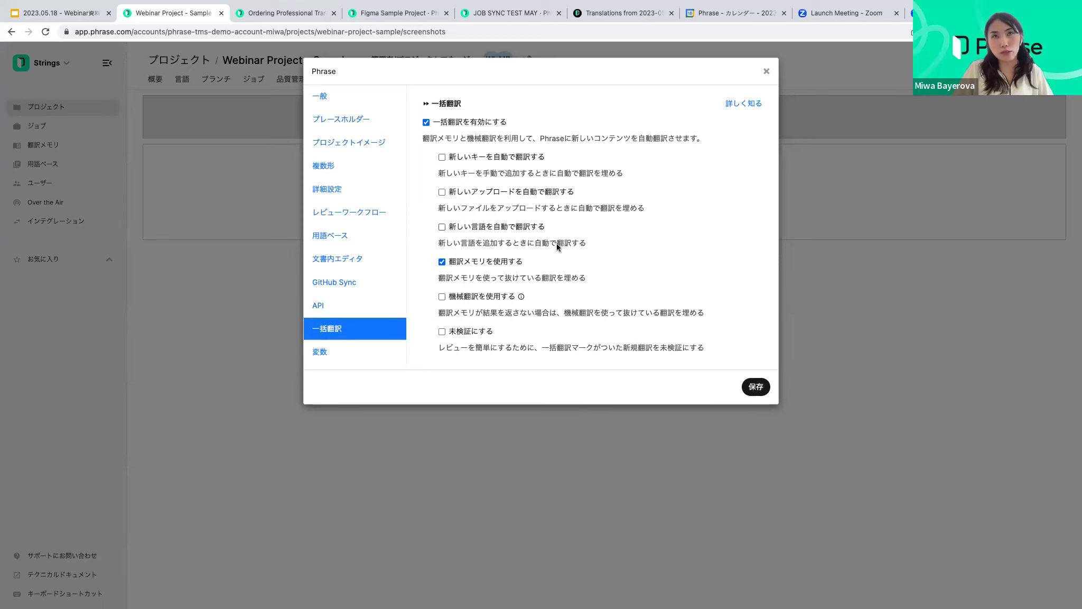
{"action": "left_click", "coordinate": [443, 297]}
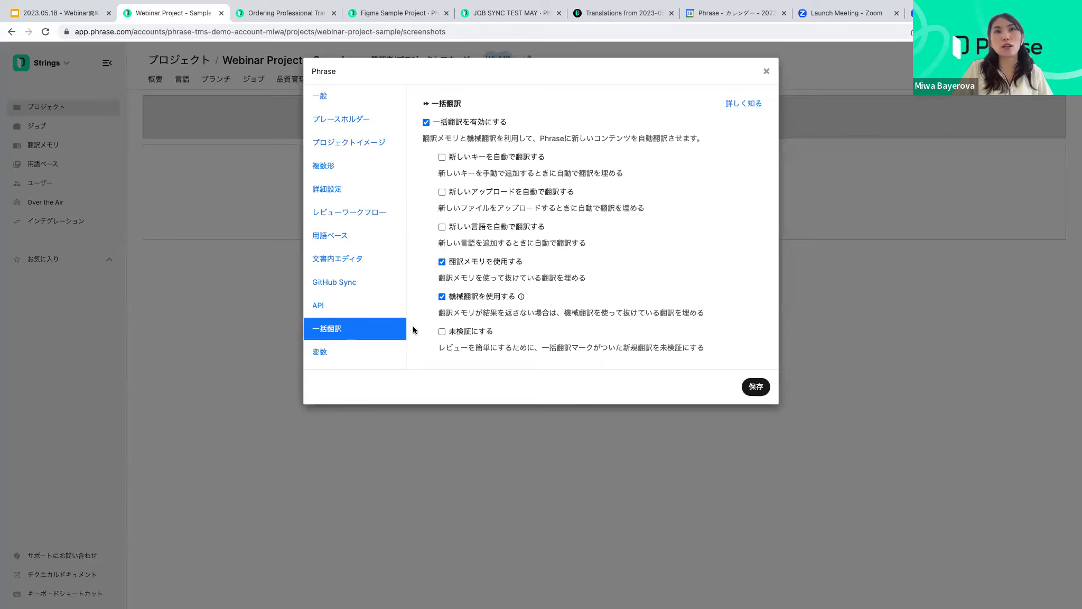
{"action": "left_click", "coordinate": [762, 395]}
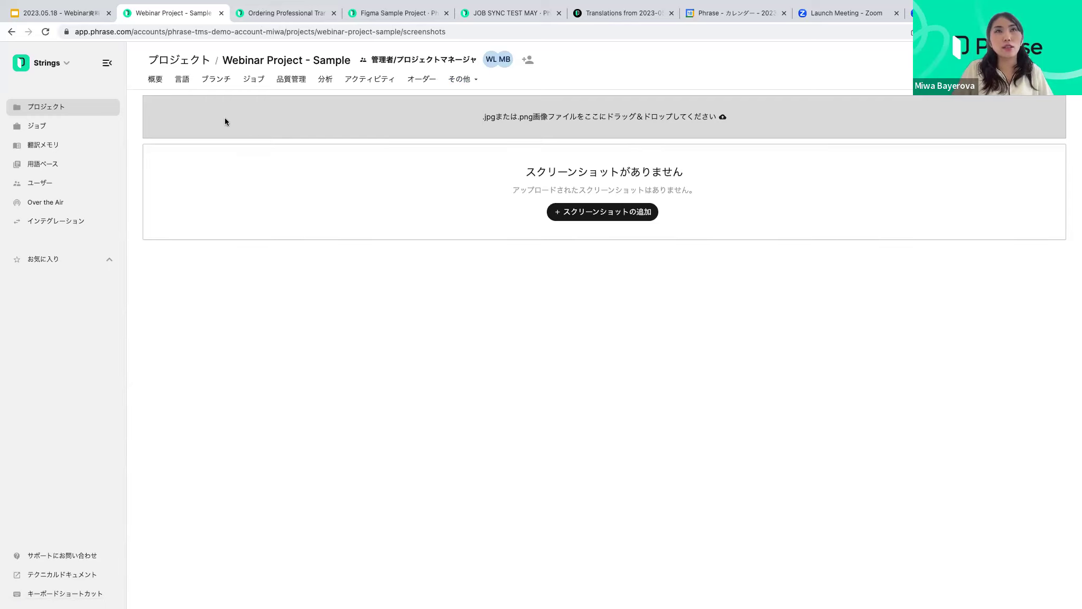
Go via Jobs to the project Overview and start the 'Translations from 2023-05-18' job
{"action": "left_click", "coordinate": [259, 85]}
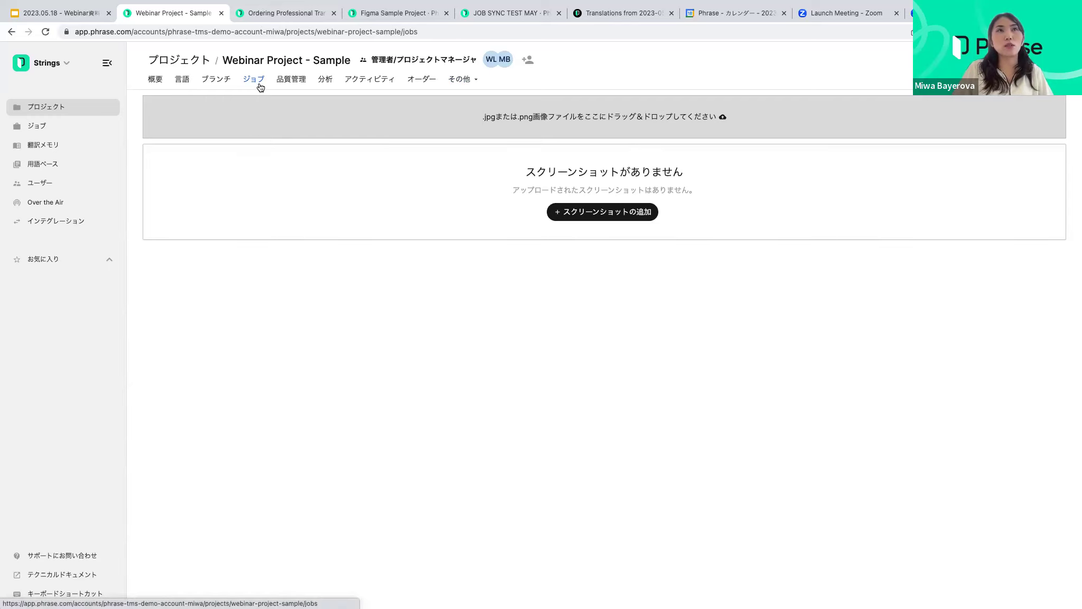
{"action": "left_click", "coordinate": [154, 81]}
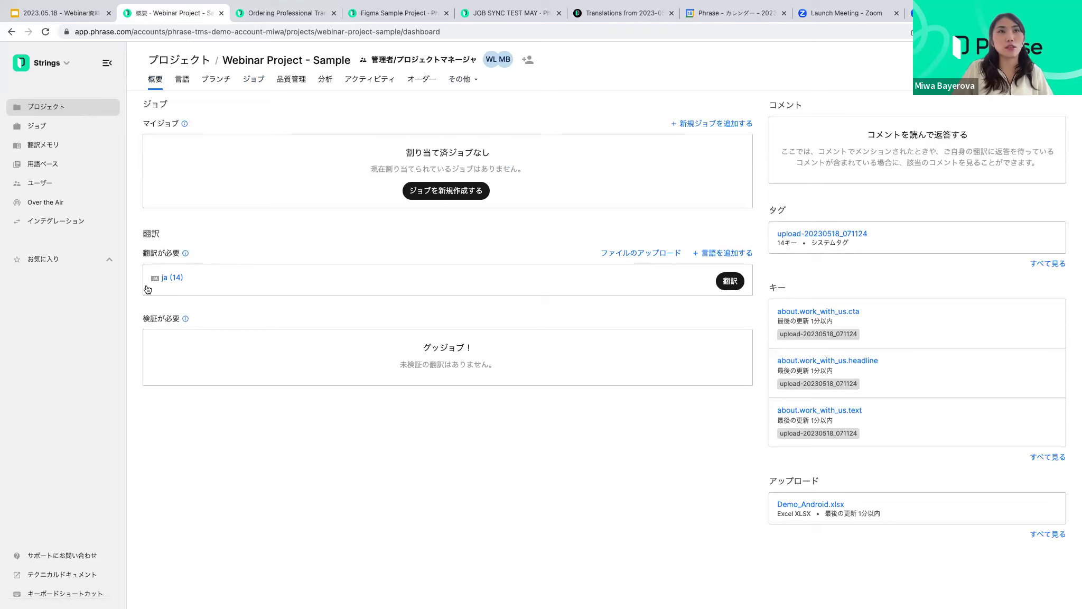
{"action": "left_click", "coordinate": [440, 192]}
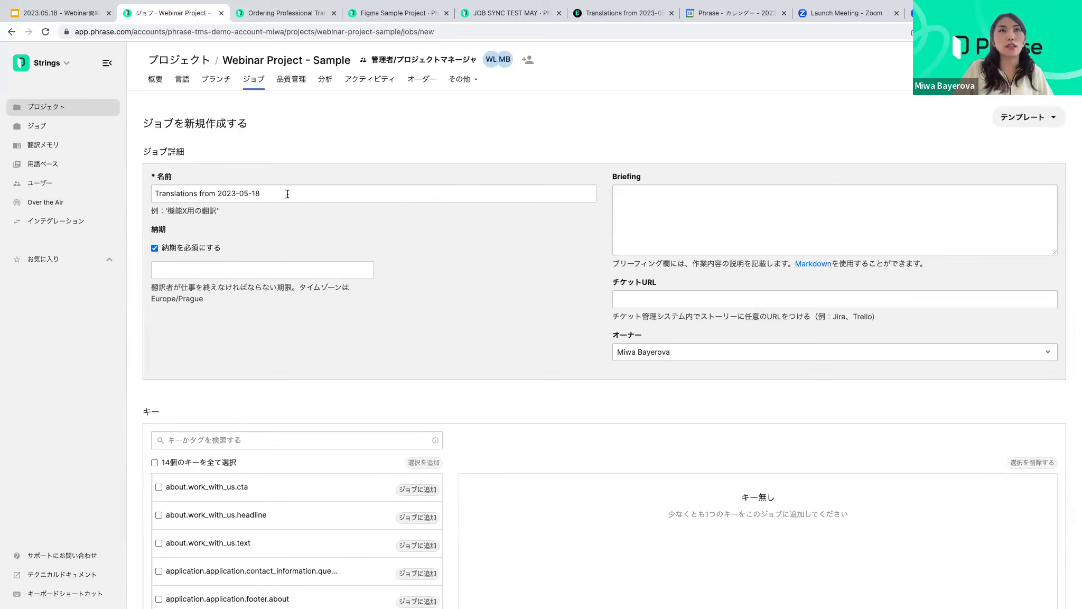
{"action": "scroll", "coordinate": [333, 193], "scroll_direction": "down", "scroll_amount": 1}
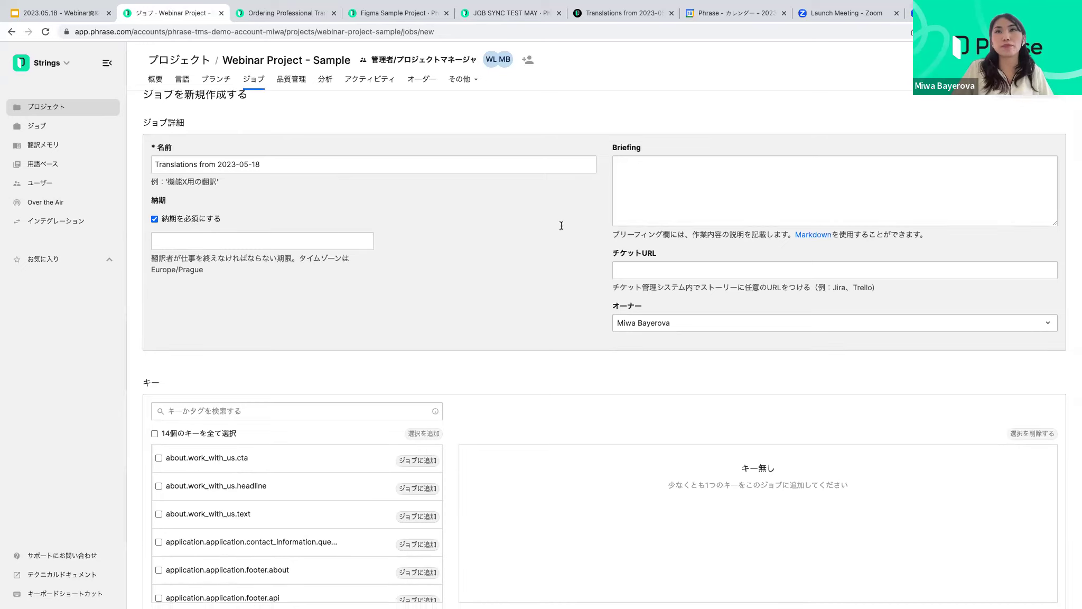
{"action": "scroll", "coordinate": [618, 219], "scroll_direction": "down", "scroll_amount": 1}
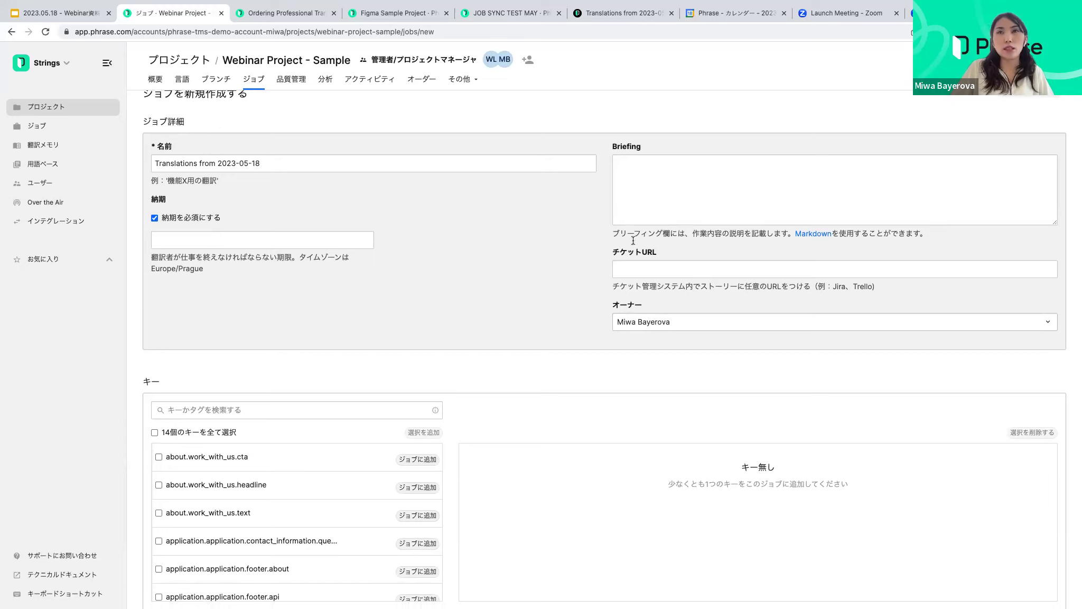
{"action": "scroll", "coordinate": [633, 240], "scroll_direction": "down", "scroll_amount": 3}
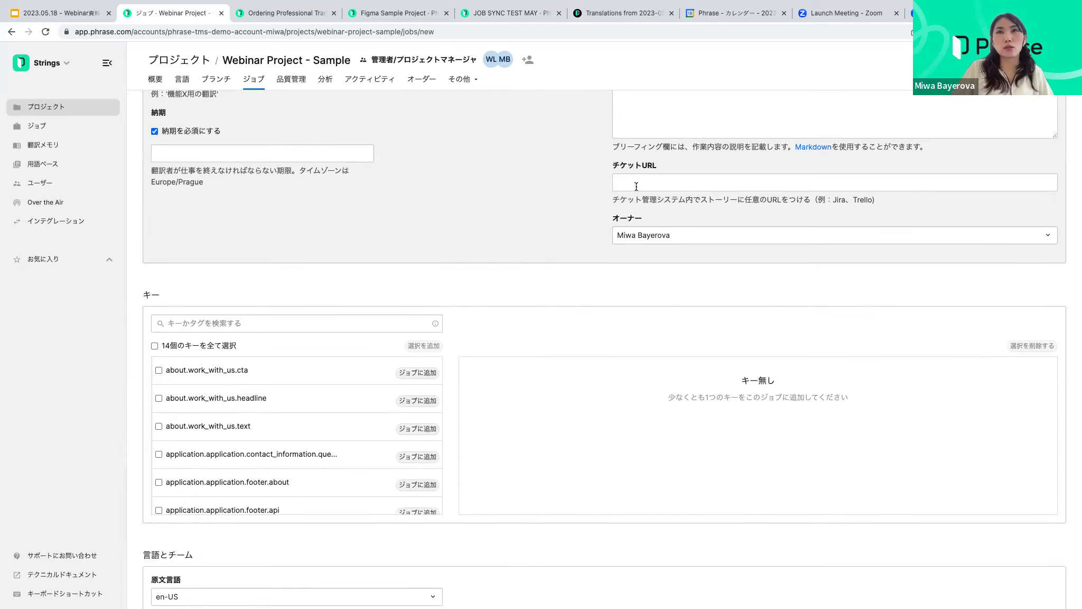
{"action": "scroll", "coordinate": [661, 222], "scroll_direction": "up", "scroll_amount": 3}
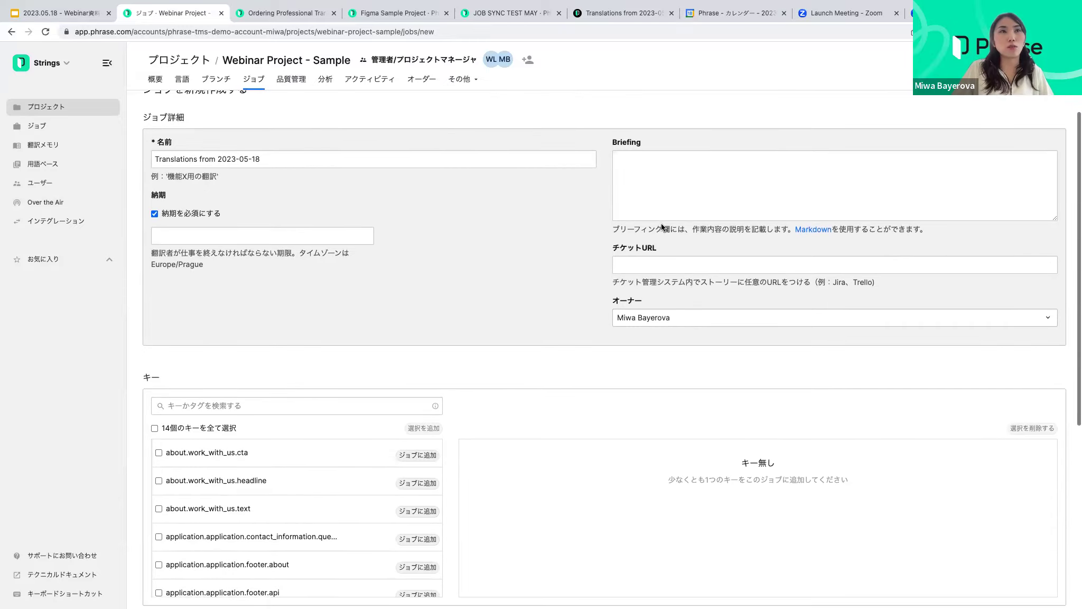
{"action": "scroll", "coordinate": [450, 286], "scroll_direction": "down", "scroll_amount": 7}
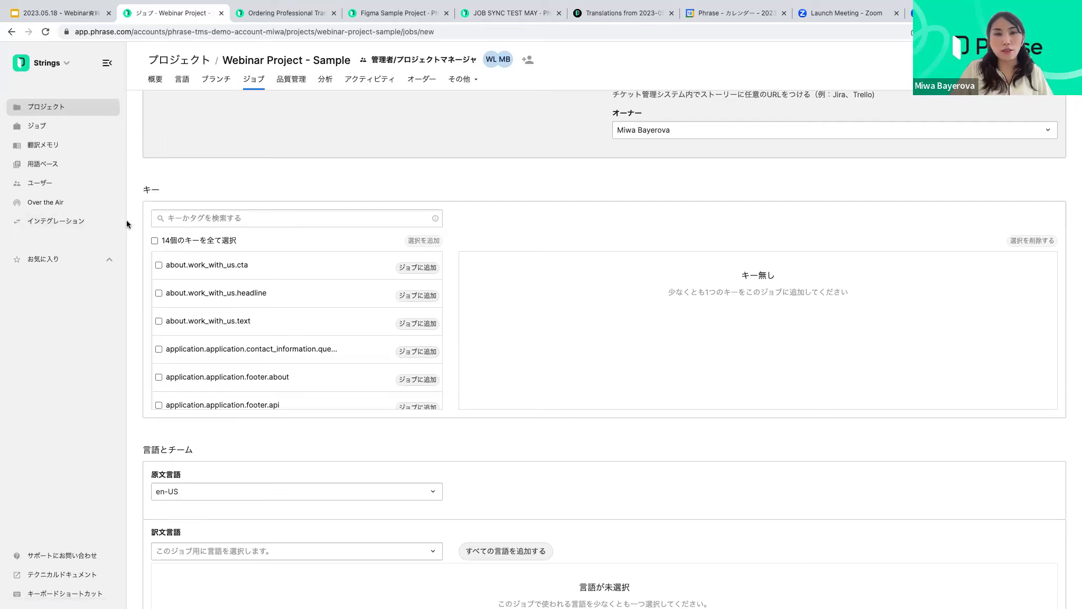
Select all 14 project keys and add the selection to the new job
{"action": "left_click", "coordinate": [160, 241]}
{"action": "scroll", "coordinate": [160, 241], "scroll_direction": "up", "scroll_amount": 1}
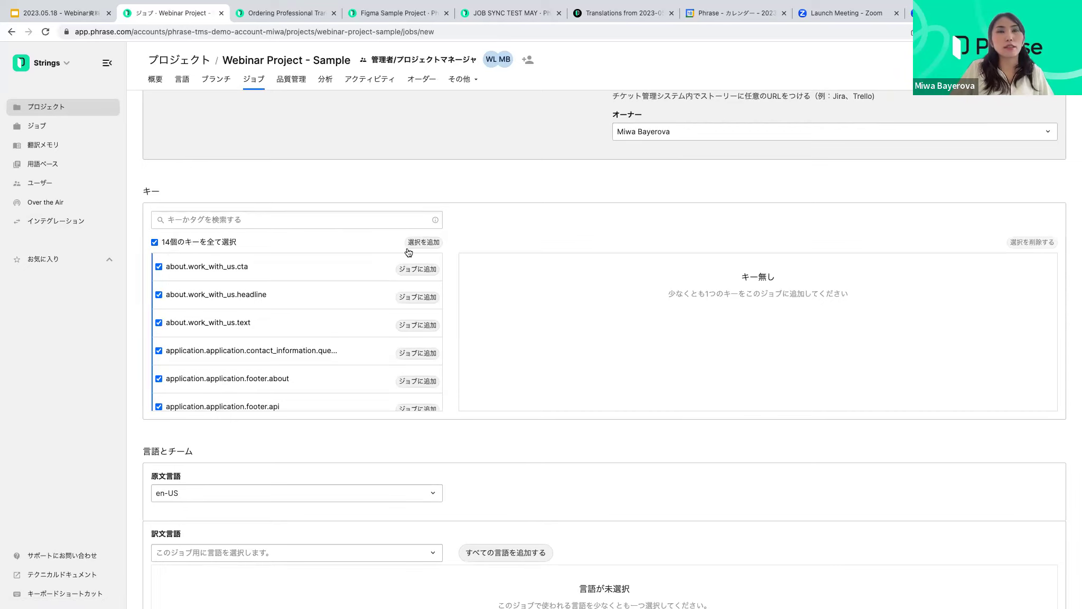
{"action": "left_click", "coordinate": [423, 242]}
{"action": "scroll", "coordinate": [544, 295], "scroll_direction": "down", "scroll_amount": 5}
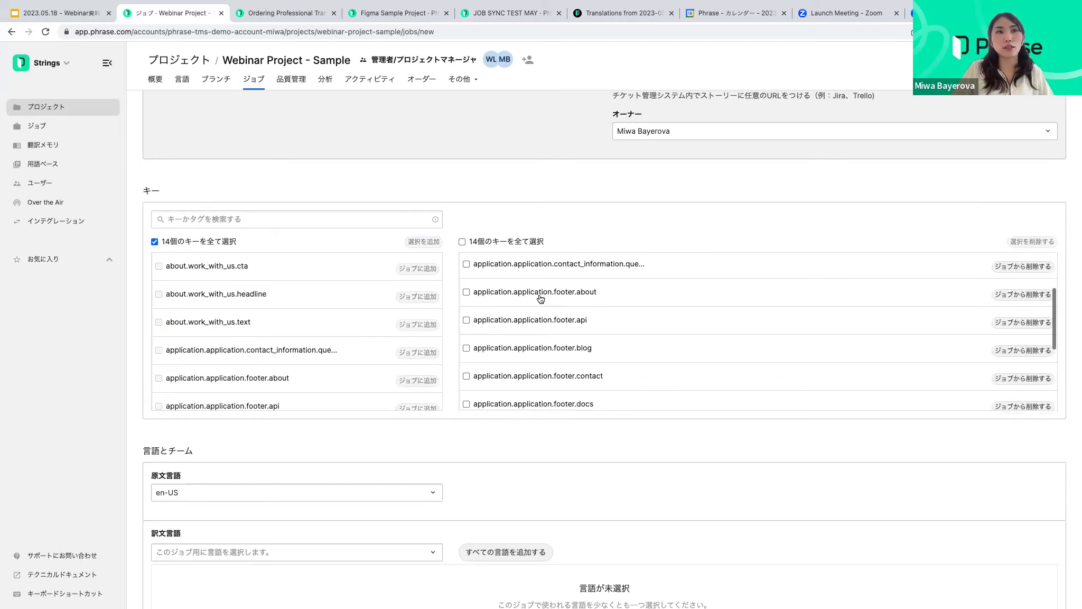
{"action": "scroll", "coordinate": [443, 411], "scroll_direction": "down", "scroll_amount": 1}
{"action": "scroll", "coordinate": [479, 417], "scroll_direction": "down", "scroll_amount": 2}
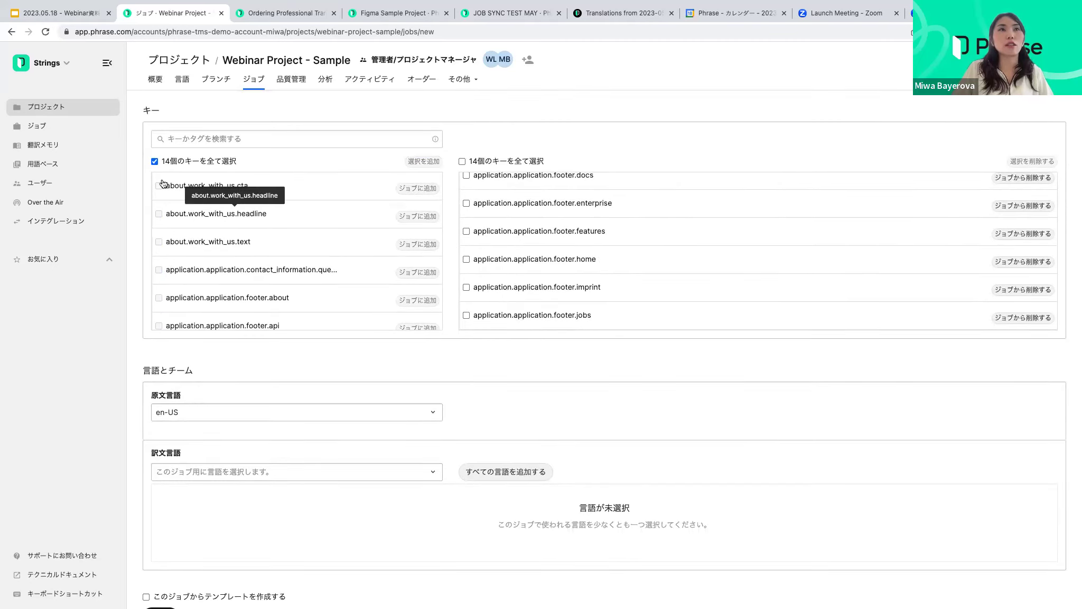
{"action": "scroll", "coordinate": [280, 210], "scroll_direction": "down", "scroll_amount": 3}
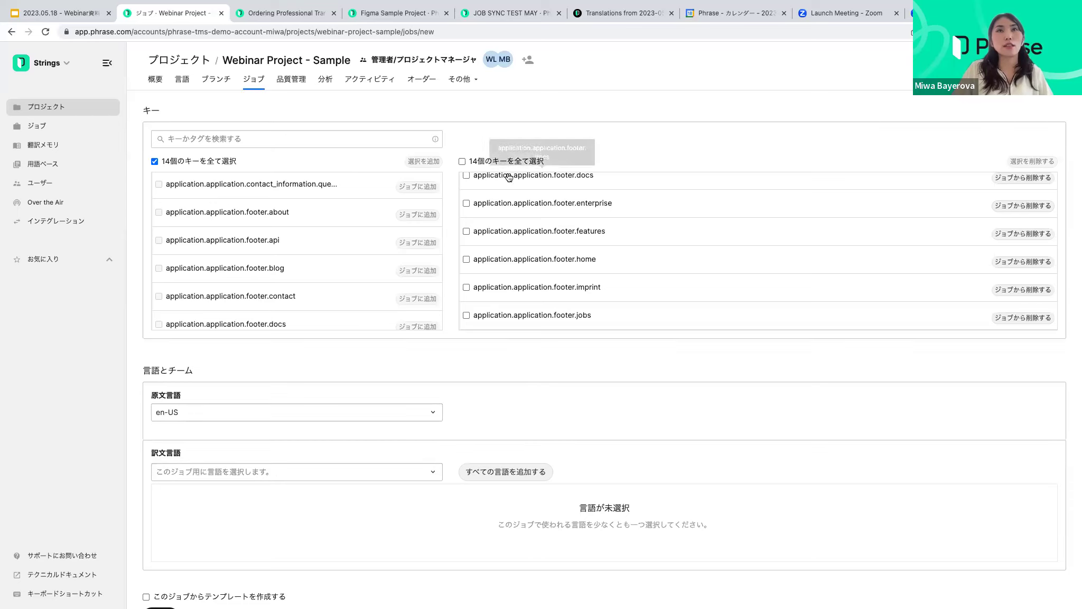
{"action": "scroll", "coordinate": [273, 233], "scroll_direction": "down", "scroll_amount": 3}
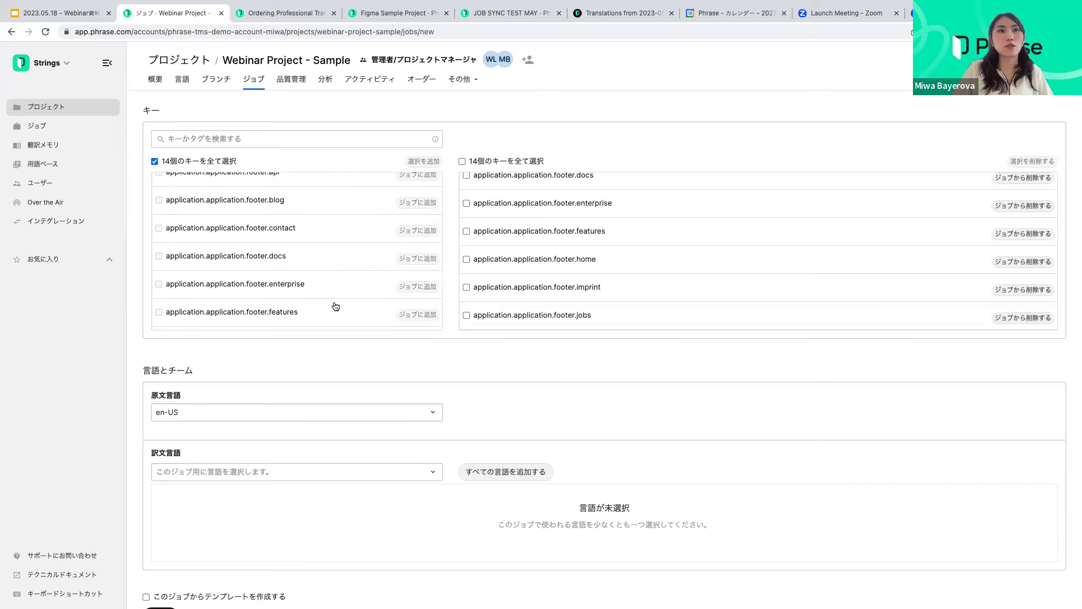
{"action": "scroll", "coordinate": [287, 338], "scroll_direction": "down", "scroll_amount": 1}
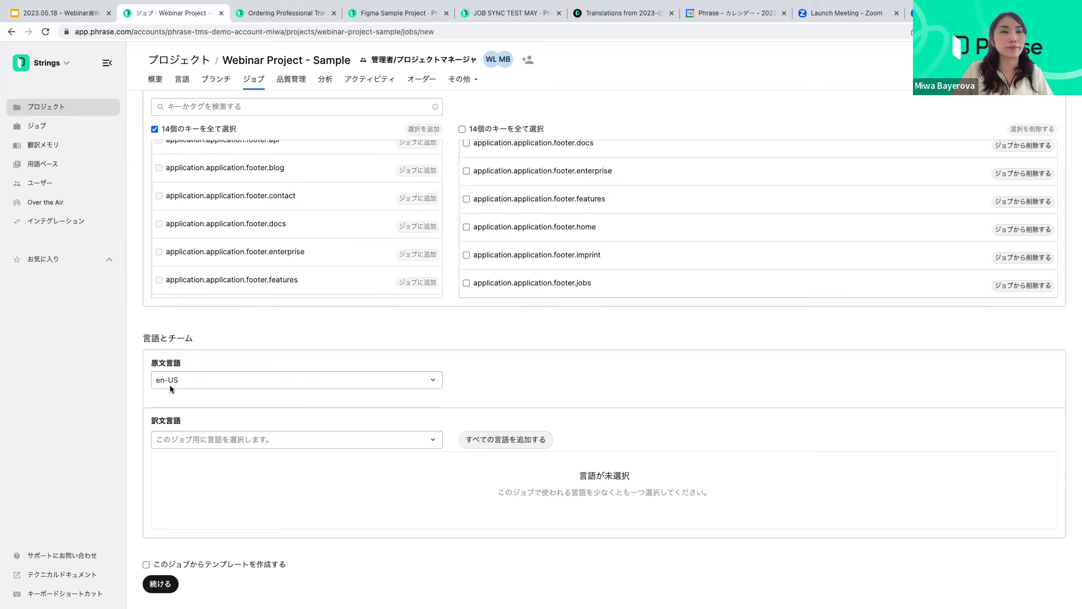
Choose ja as the target language, assign one Japanese translator, and create the job
{"action": "left_click", "coordinate": [161, 440]}
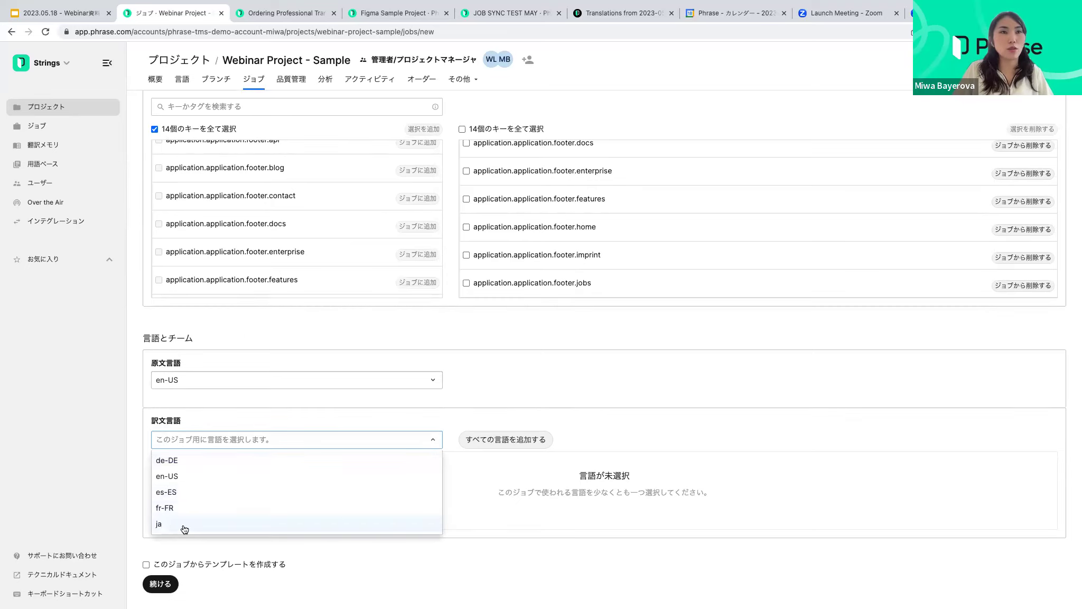
{"action": "left_click", "coordinate": [183, 524]}
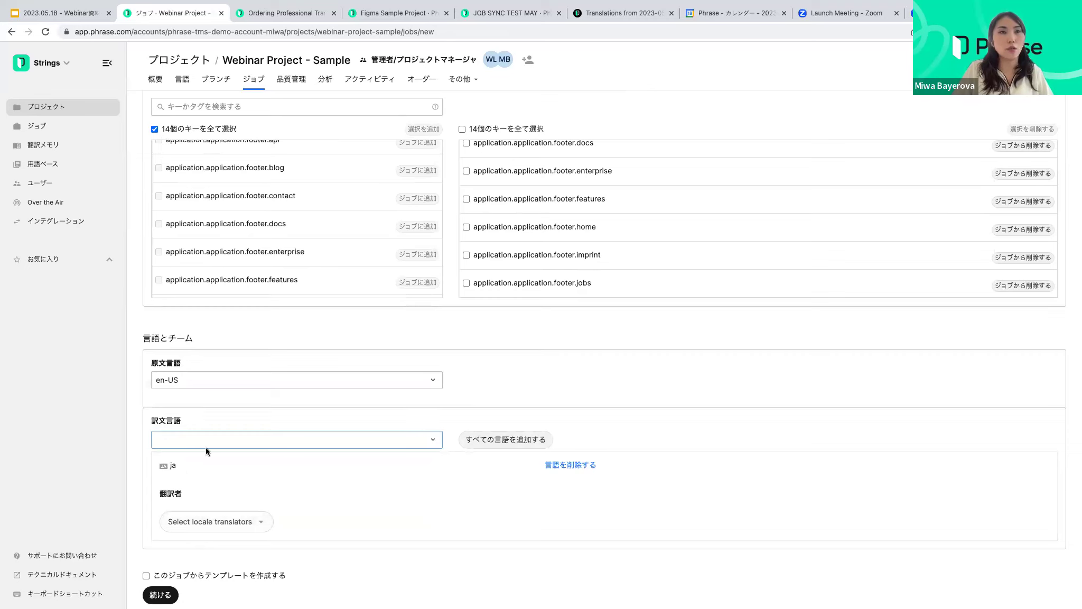
{"action": "scroll", "coordinate": [222, 441], "scroll_direction": "down", "scroll_amount": 1}
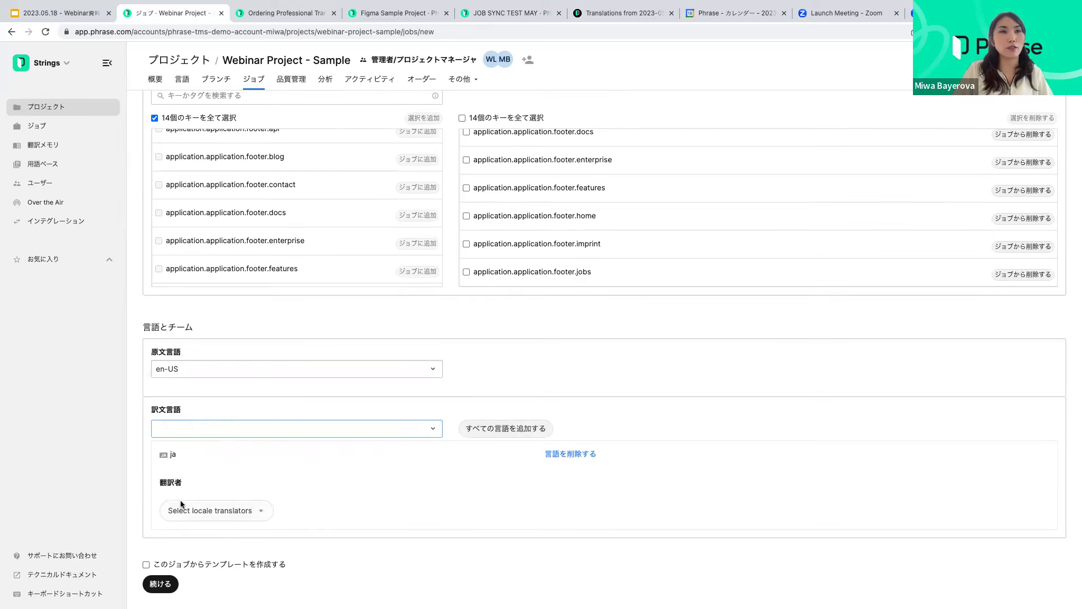
{"action": "left_click", "coordinate": [215, 514]}
{"action": "left_click", "coordinate": [218, 483]}
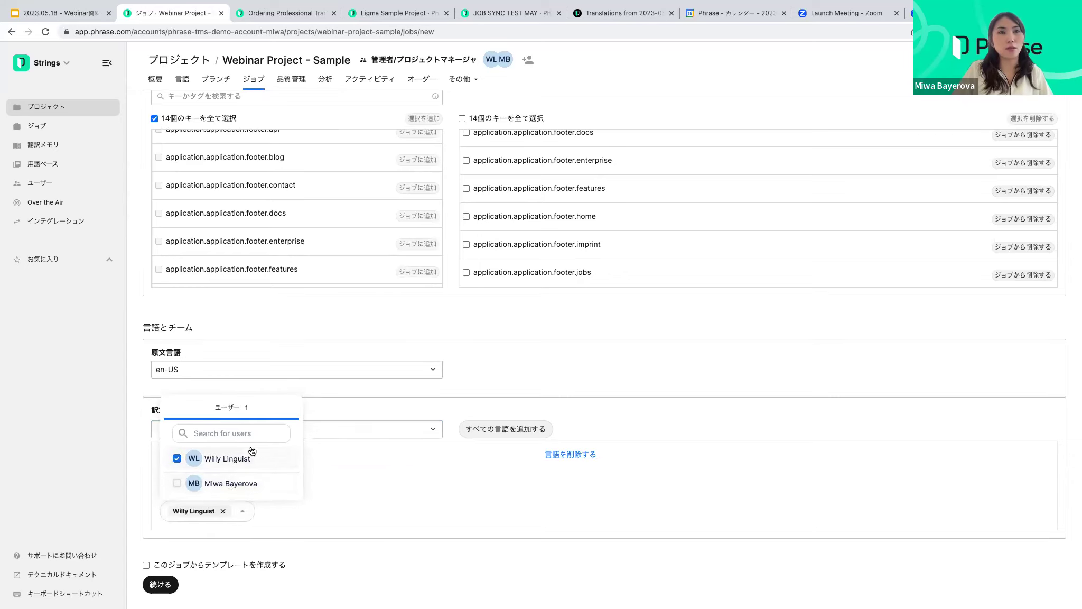
{"action": "left_click", "coordinate": [308, 516]}
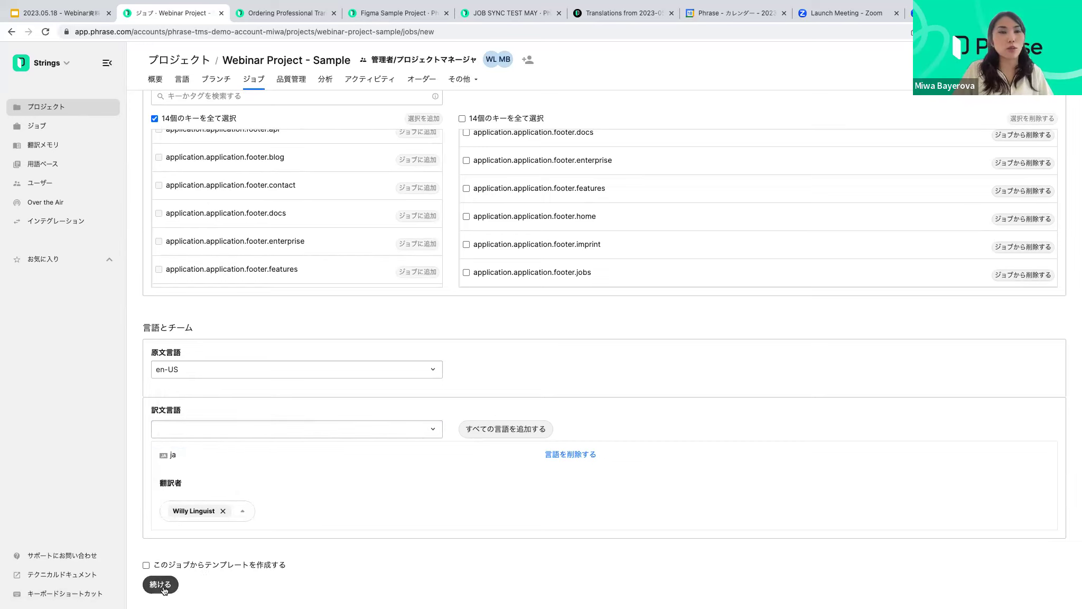
{"action": "left_click", "coordinate": [162, 585]}
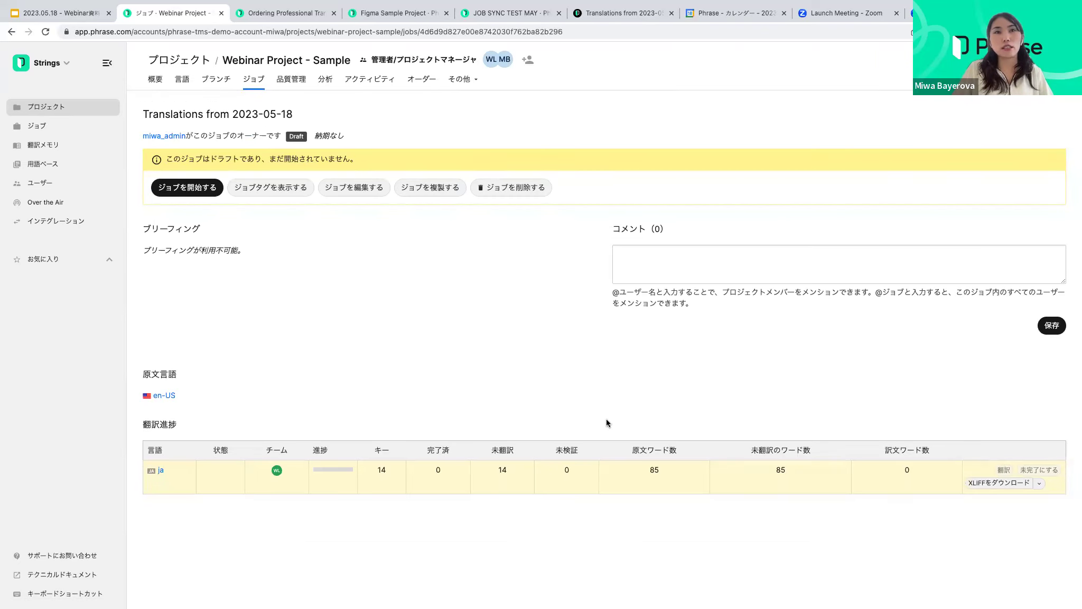
Start the job and open its ja translations in the editor
{"action": "left_click", "coordinate": [183, 185]}
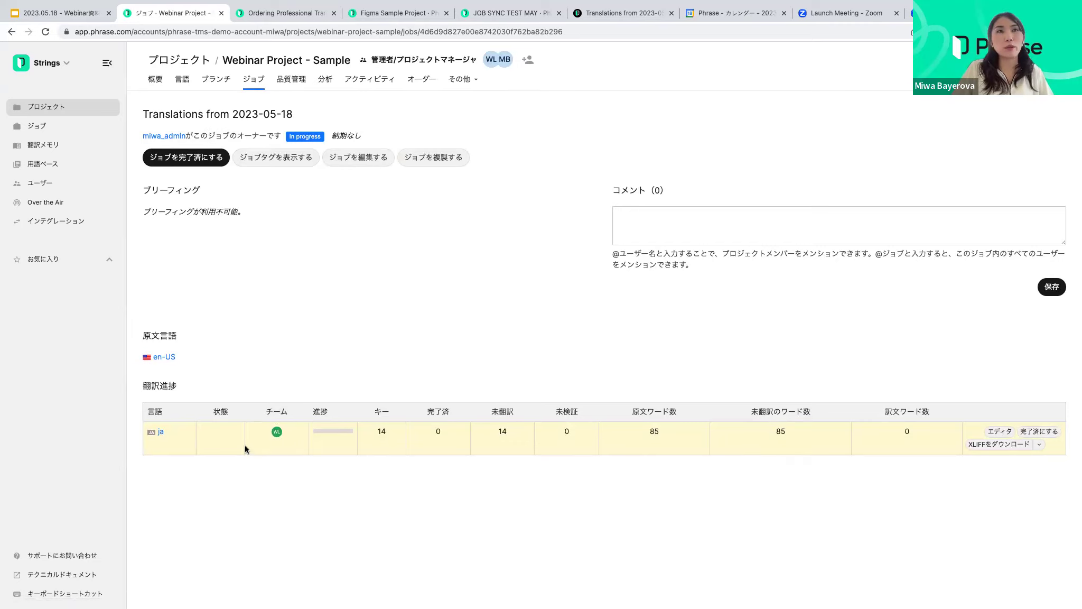
{"action": "left_click", "coordinate": [161, 433]}
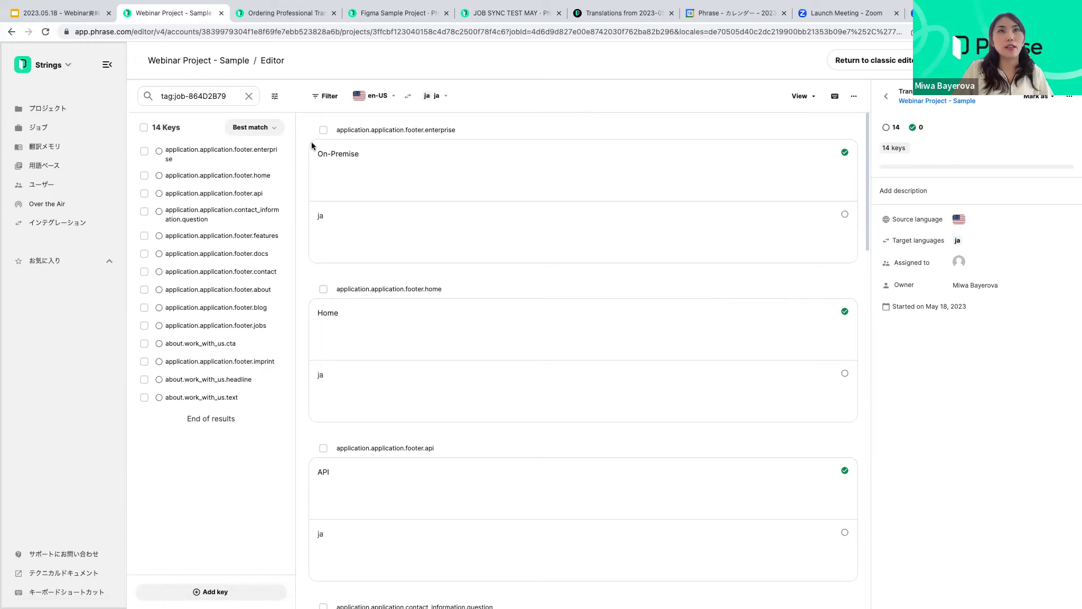
Apply the 100% suggestion オンプレミス to the On-Premise key and save it
{"action": "left_click", "coordinate": [374, 178]}
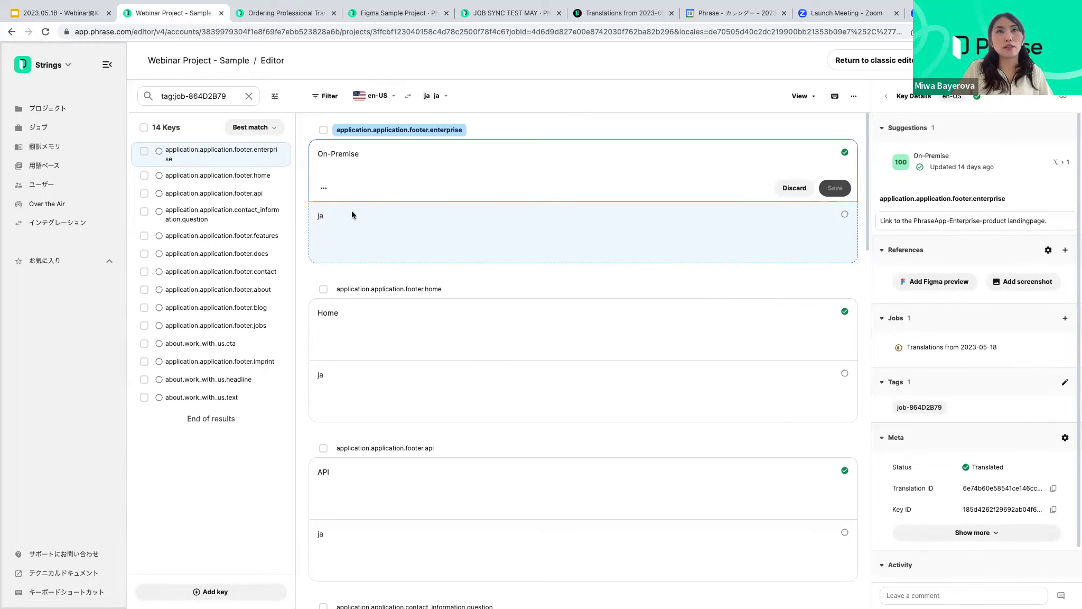
{"action": "left_click", "coordinate": [352, 211]}
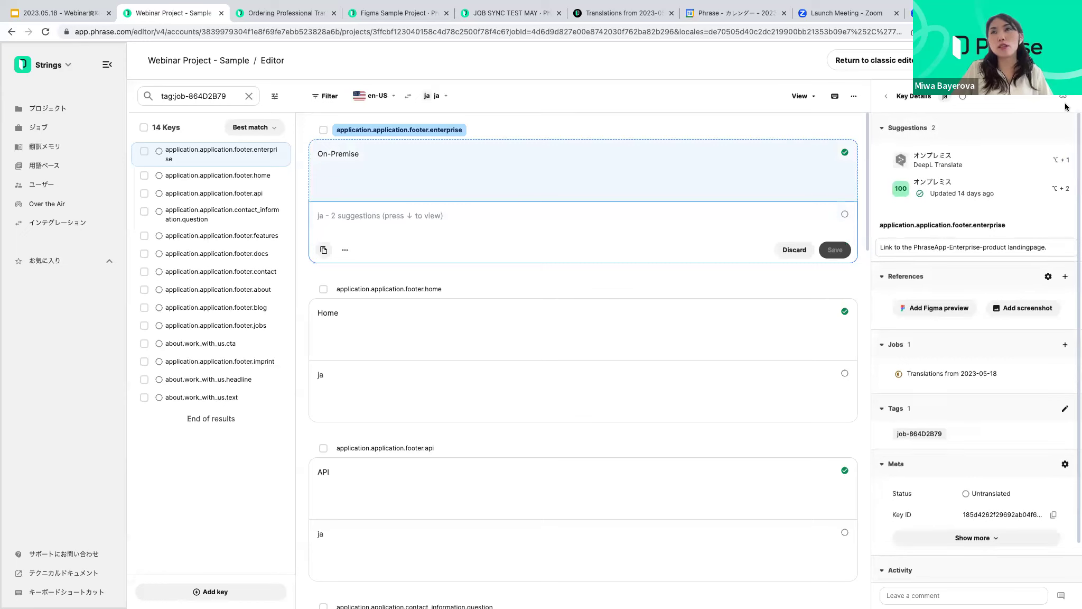
{"action": "mouse_move", "coordinate": [937, 182]}
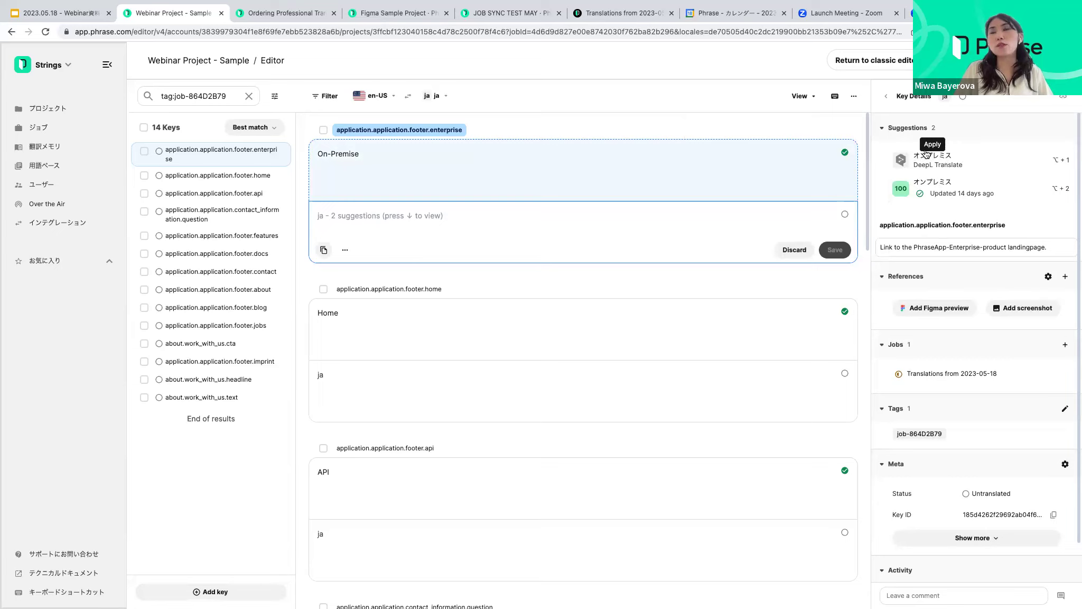
{"action": "mouse_move", "coordinate": [904, 185]}
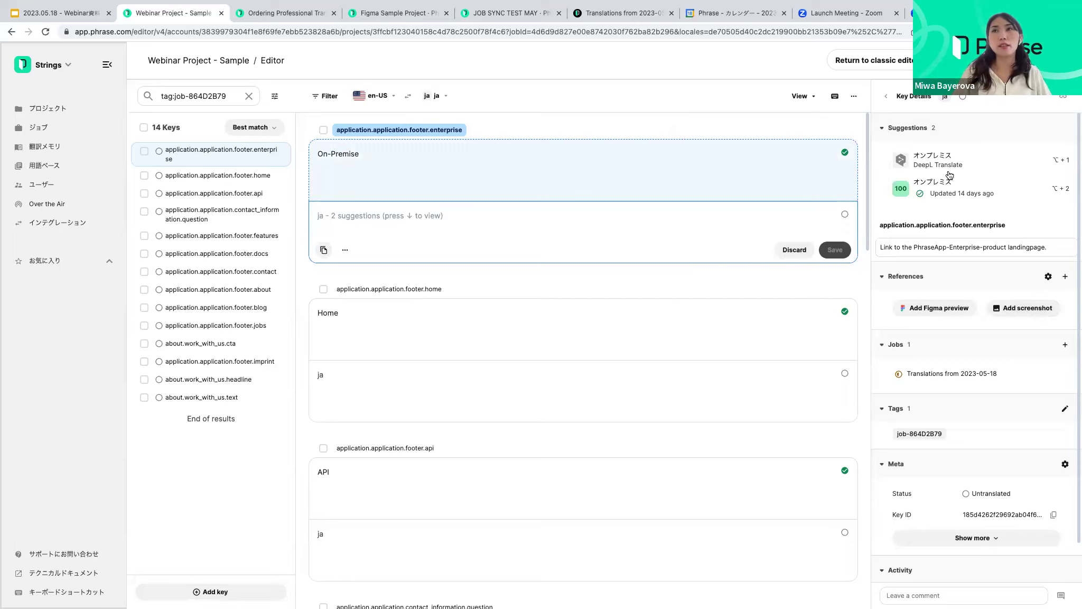
{"action": "left_click", "coordinate": [903, 190]}
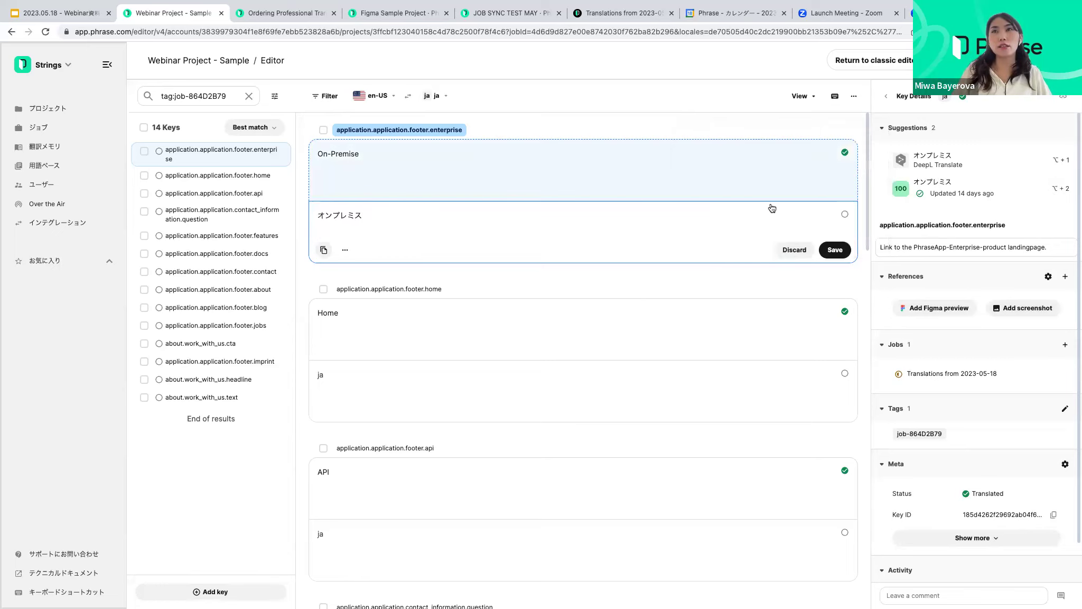
{"action": "left_click", "coordinate": [593, 382]}
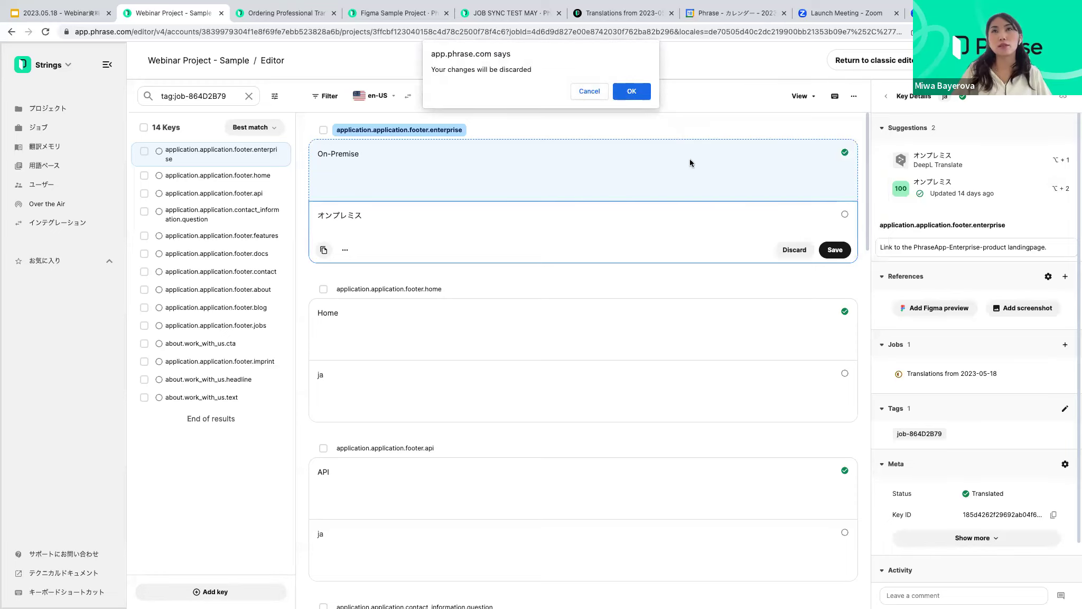
{"action": "key", "text": "Escape"}
{"action": "left_click", "coordinate": [835, 250]}
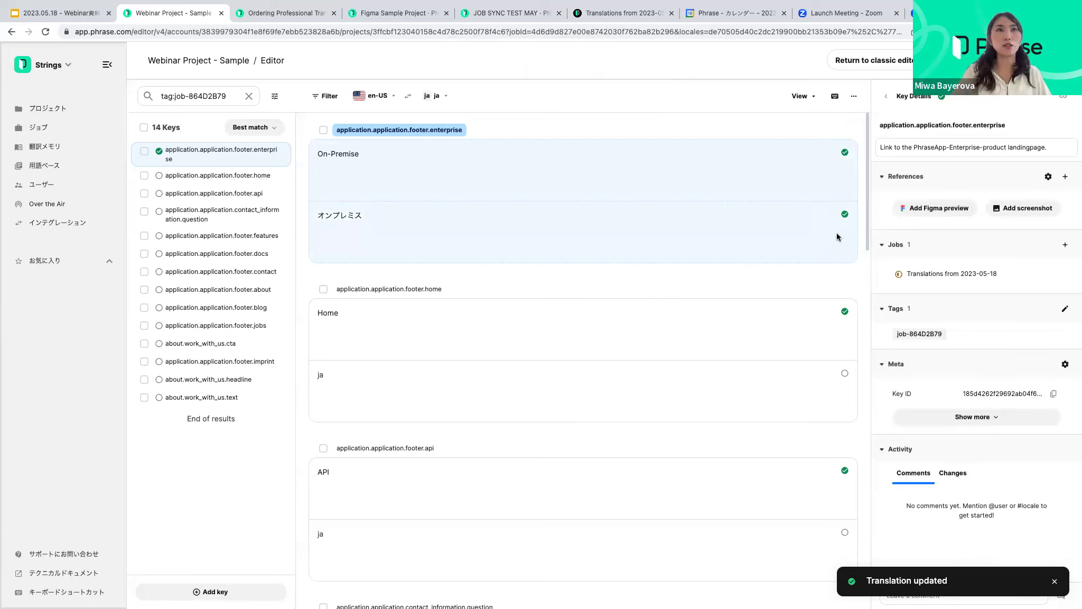
{"action": "scroll", "coordinate": [530, 278], "scroll_direction": "down", "scroll_amount": 1}
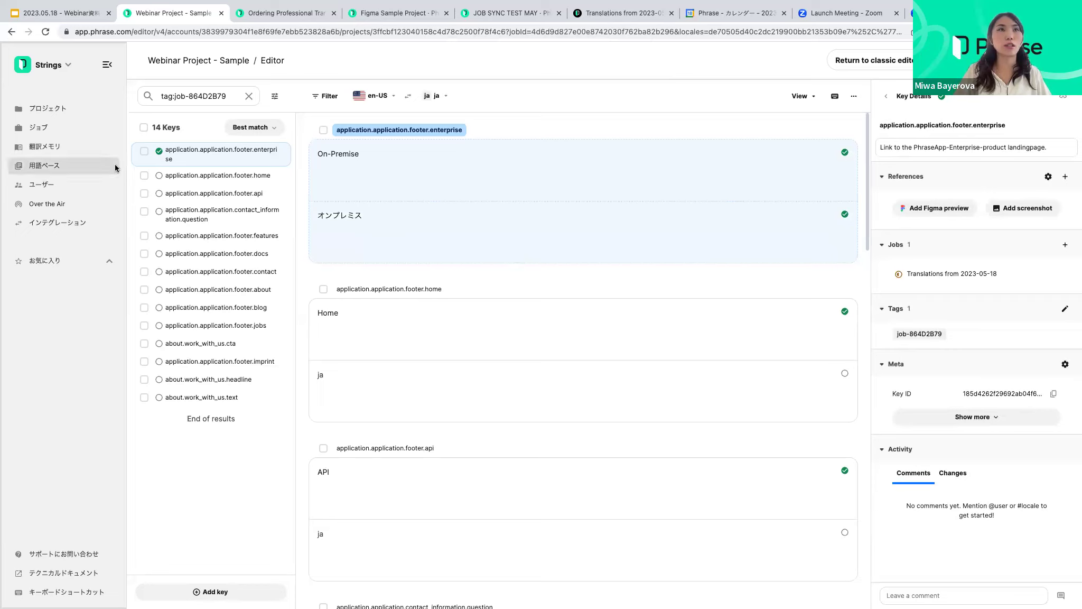
Select all 14 keys, run Pre-translate on them, and refresh to show the results
{"action": "left_click", "coordinate": [144, 128]}
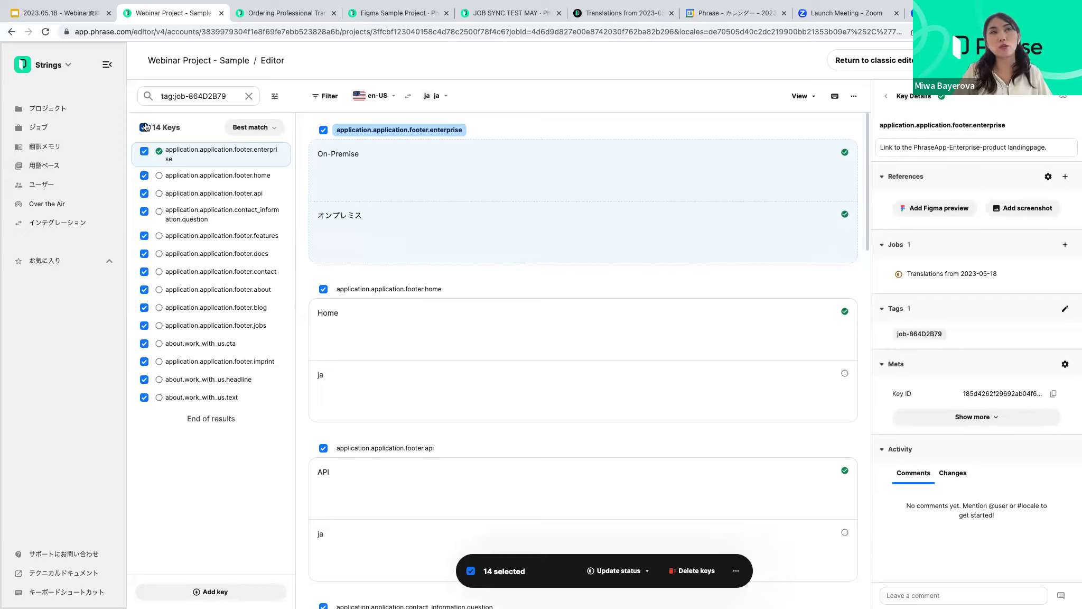
{"action": "left_click", "coordinate": [740, 572]}
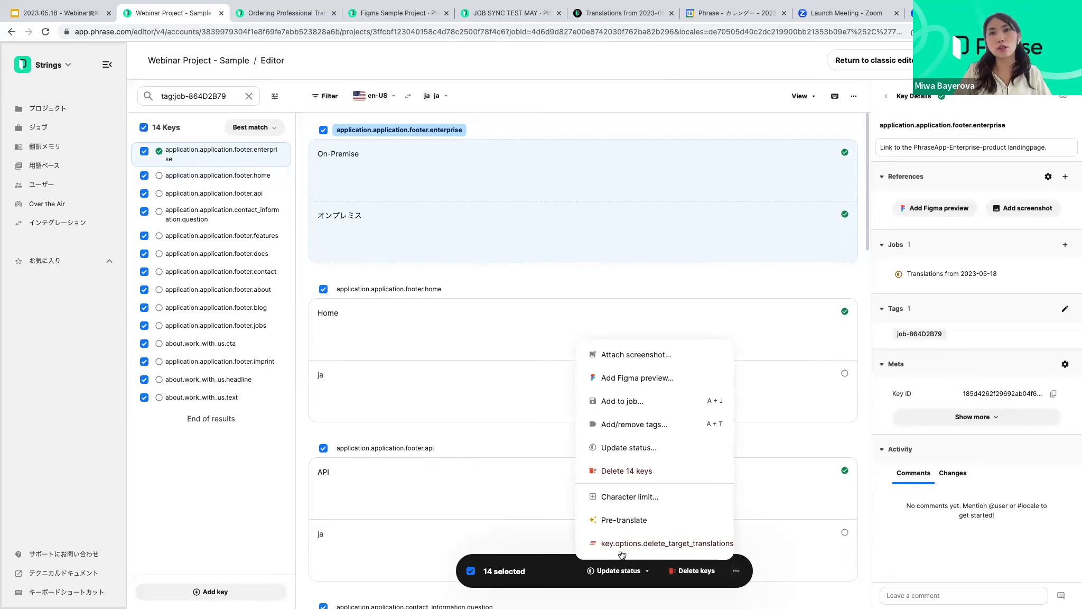
{"action": "left_click", "coordinate": [619, 520]}
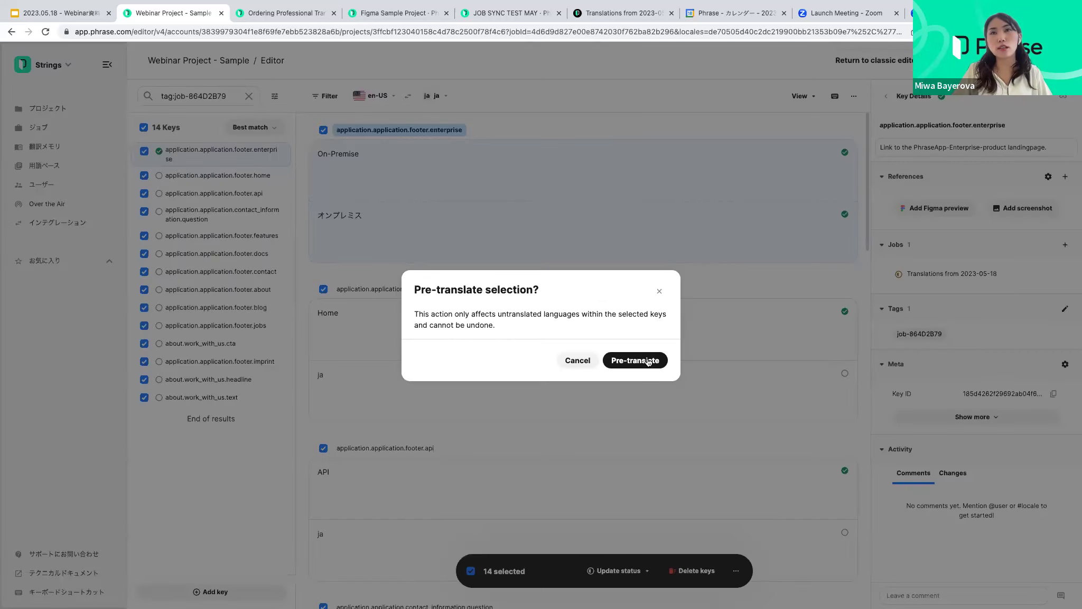
{"action": "left_click", "coordinate": [641, 360]}
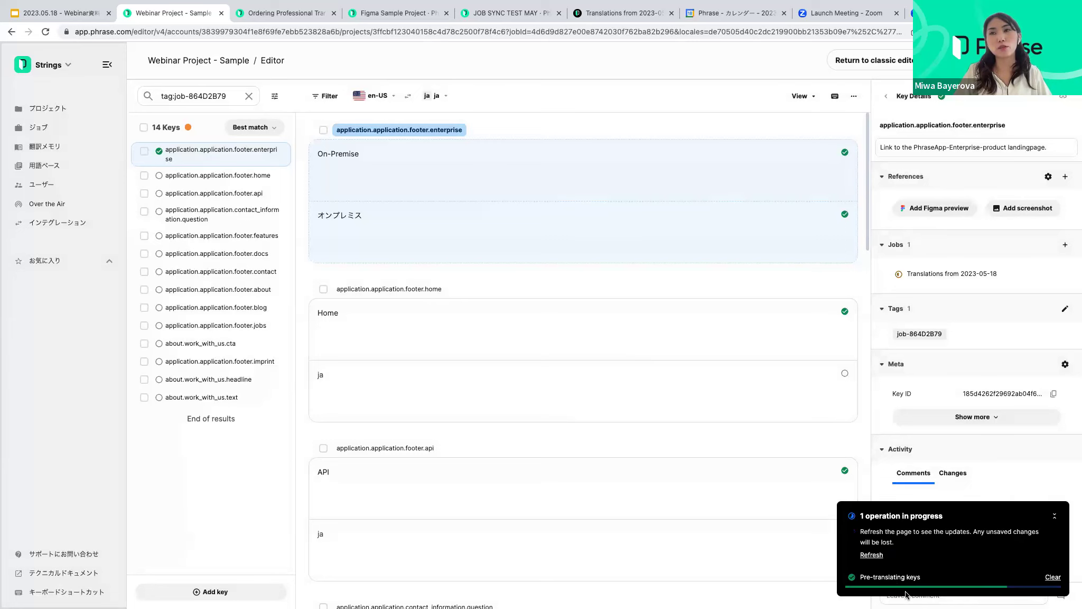
{"action": "left_click", "coordinate": [871, 554]}
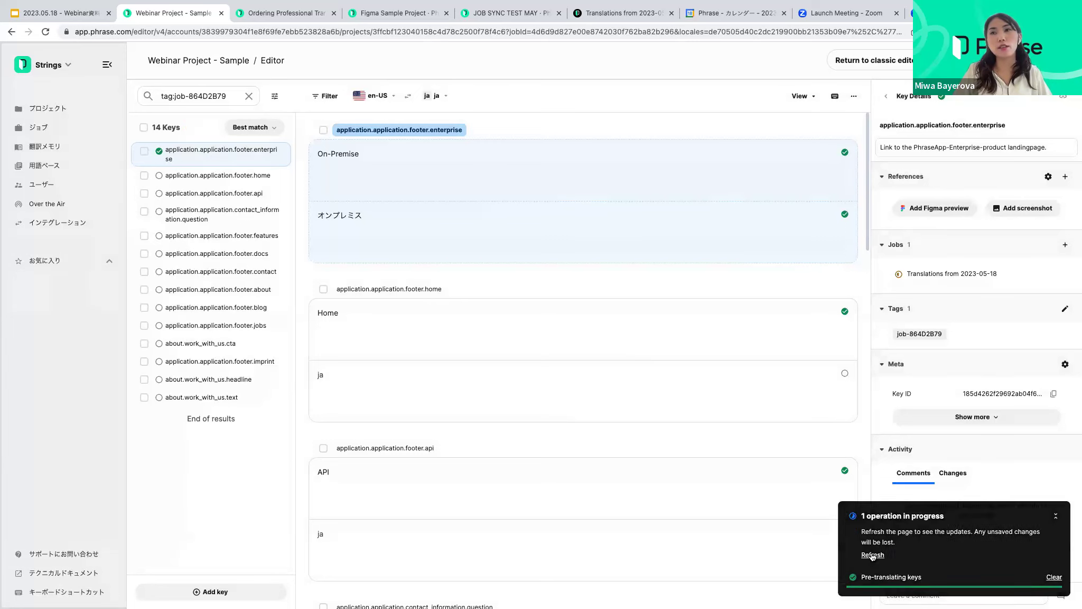
Review the pre-translated entries, opening the 'Work with us' and ホーム translations
{"action": "scroll", "coordinate": [716, 397], "scroll_direction": "down", "scroll_amount": 8}
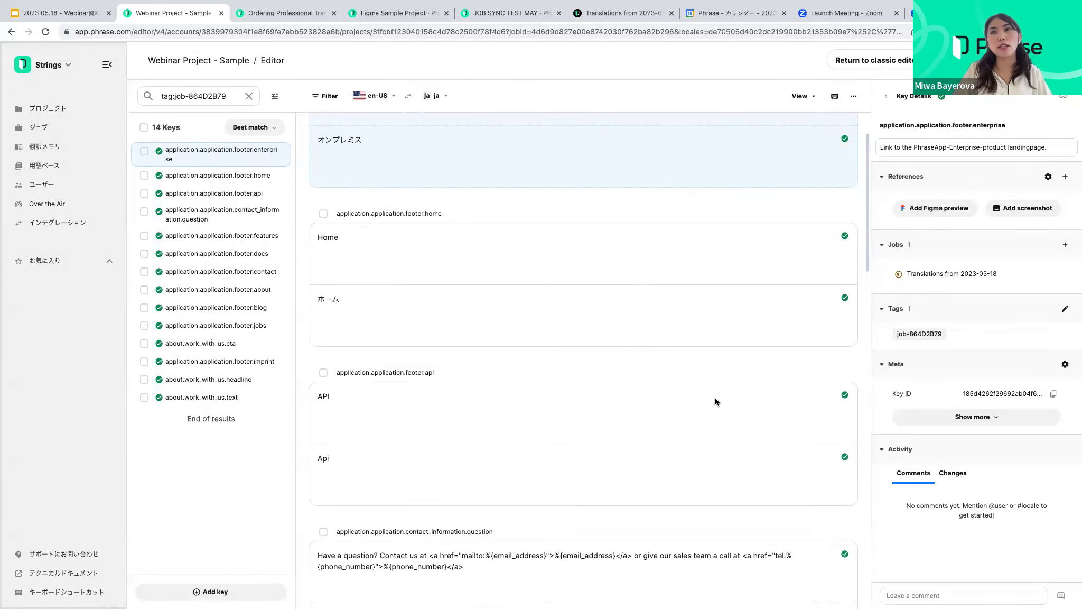
{"action": "scroll", "coordinate": [712, 401], "scroll_direction": "down", "scroll_amount": 16}
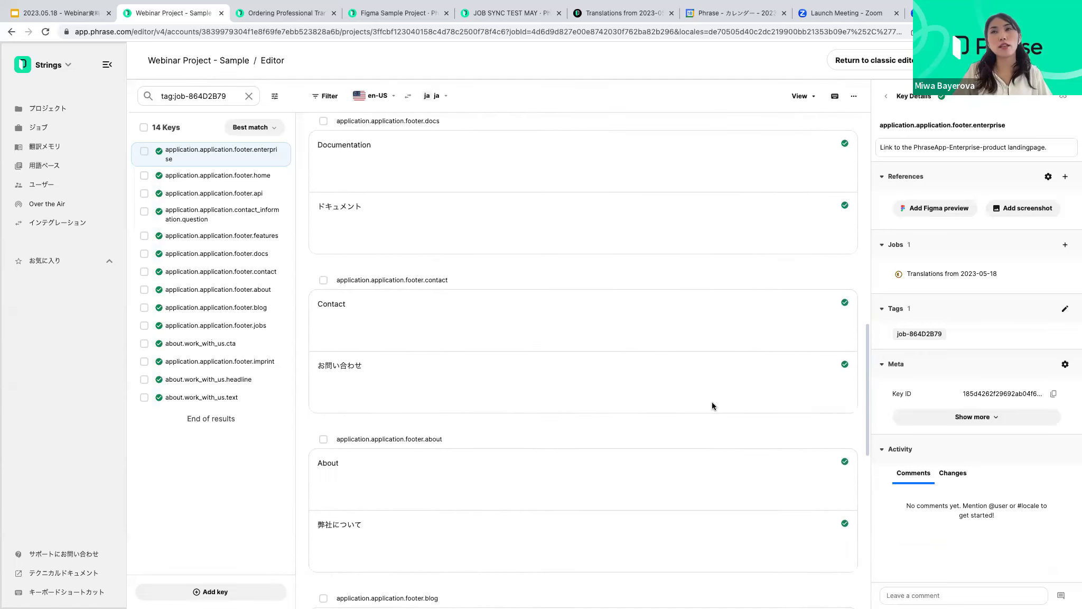
{"action": "scroll", "coordinate": [708, 405], "scroll_direction": "down", "scroll_amount": 10}
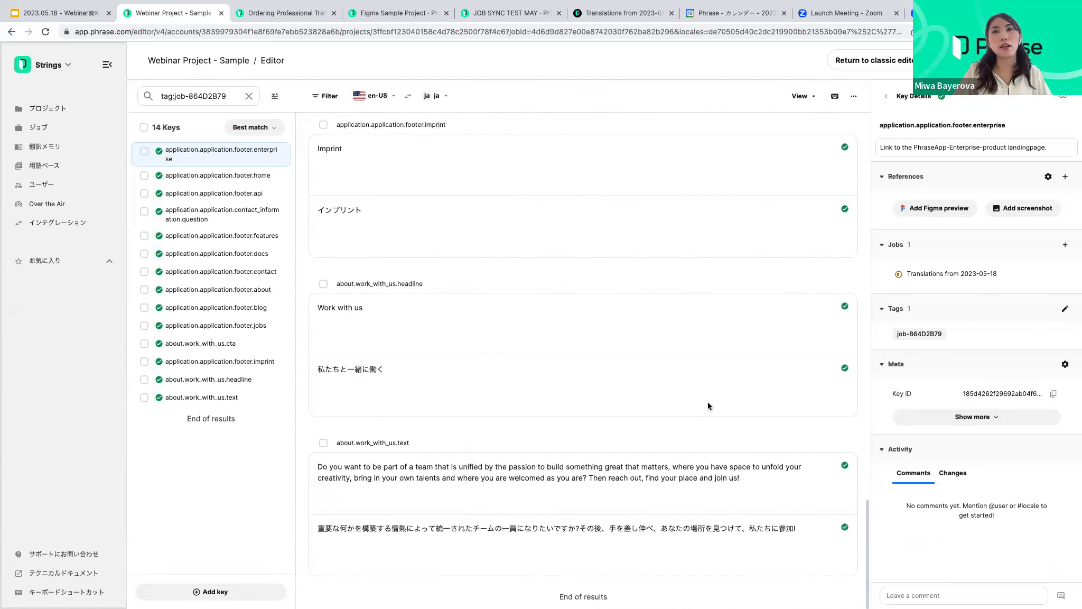
{"action": "left_click", "coordinate": [629, 539]}
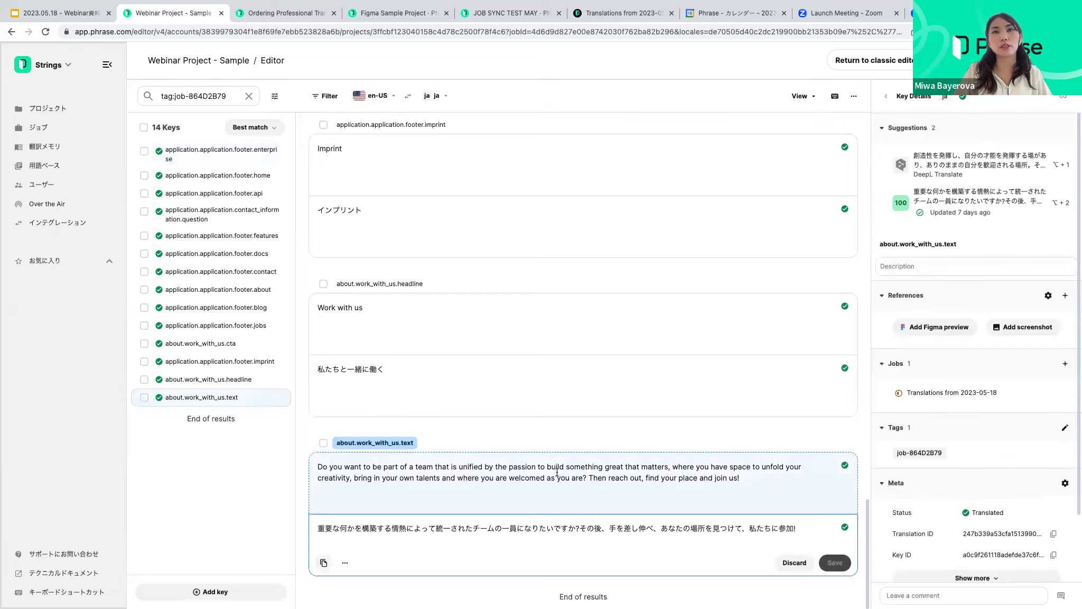
{"action": "scroll", "coordinate": [505, 402], "scroll_direction": "up", "scroll_amount": 3}
{"action": "scroll", "coordinate": [504, 403], "scroll_direction": "up", "scroll_amount": 18}
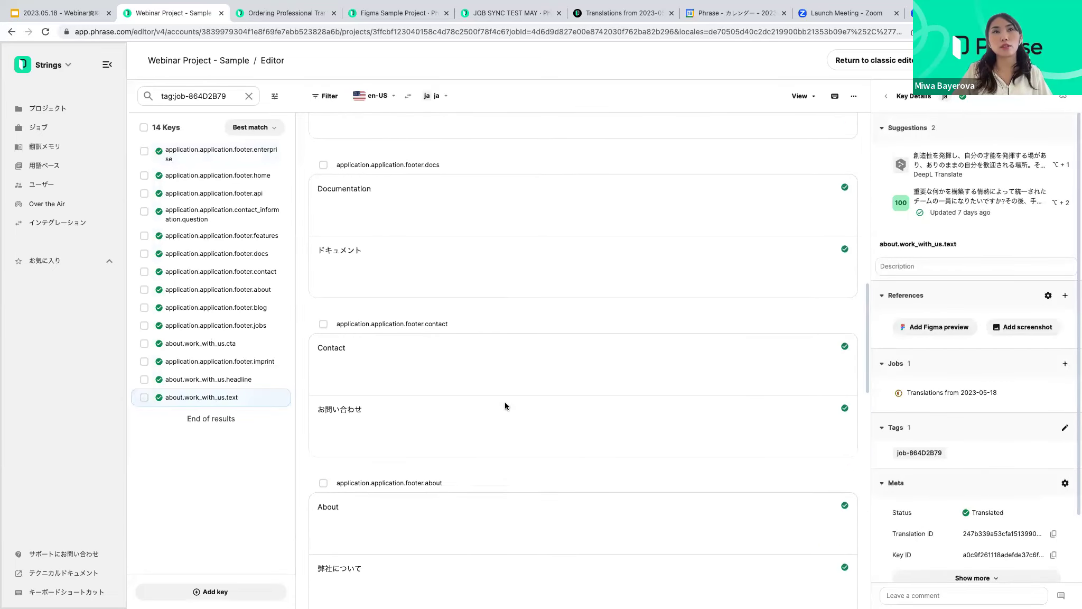
{"action": "scroll", "coordinate": [505, 402], "scroll_direction": "up", "scroll_amount": 12}
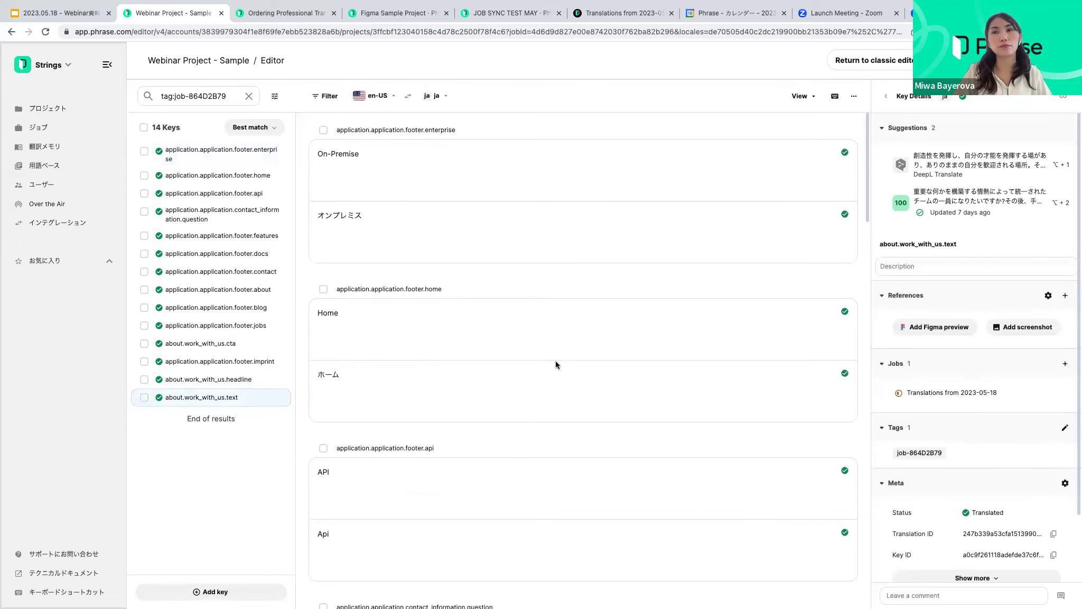
{"action": "left_click", "coordinate": [555, 362]}
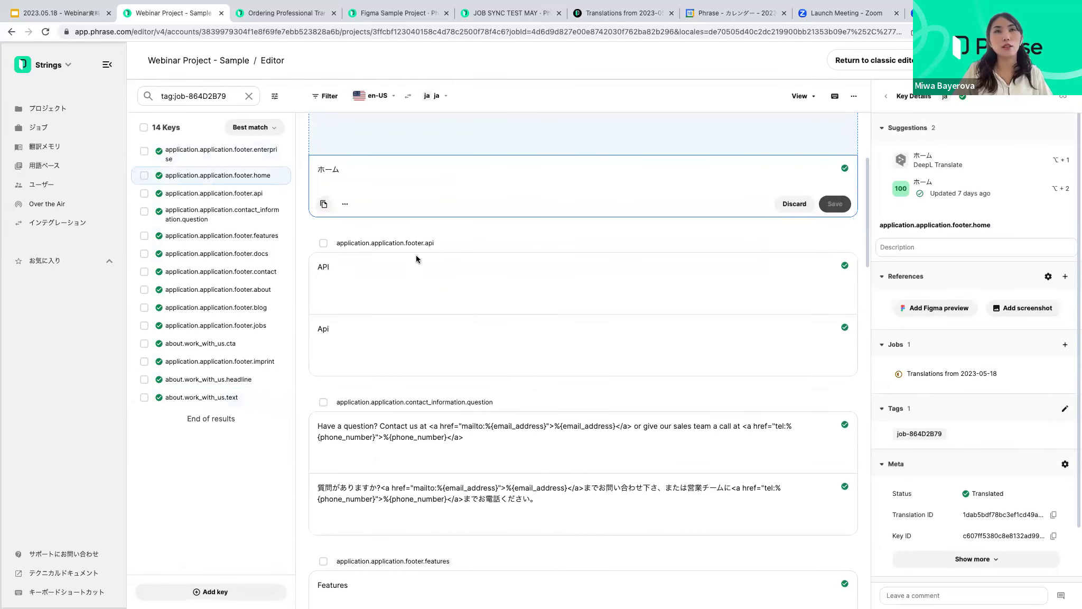
Replace the footer.api translation Api with the API suggestion and save it
{"action": "left_click", "coordinate": [406, 360]}
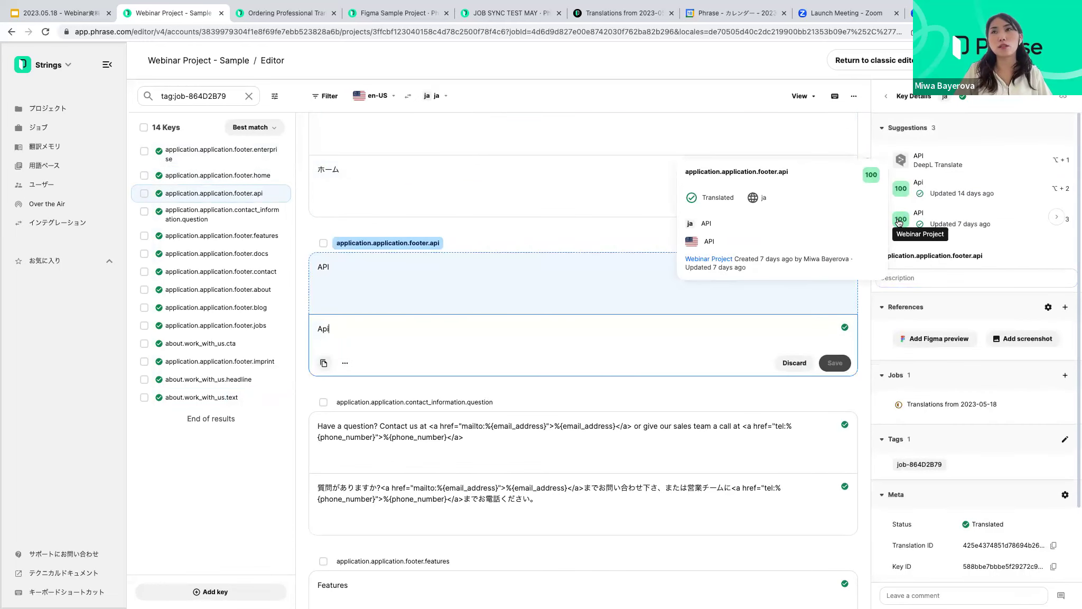
{"action": "left_click", "coordinate": [908, 223]}
{"action": "scroll", "coordinate": [449, 322], "scroll_direction": "down", "scroll_amount": 3}
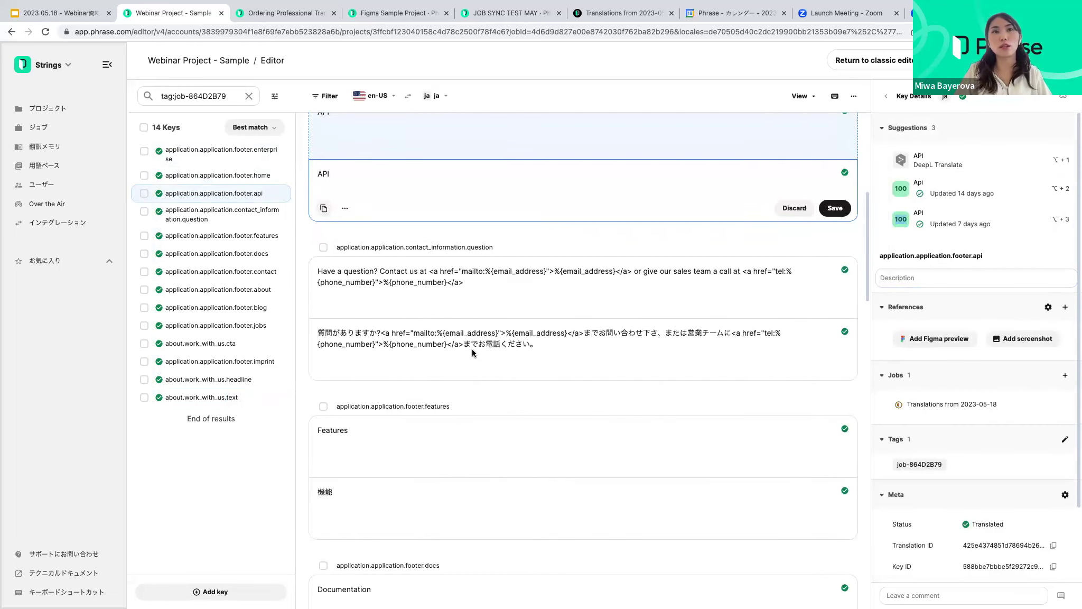
{"action": "left_click", "coordinate": [485, 438]}
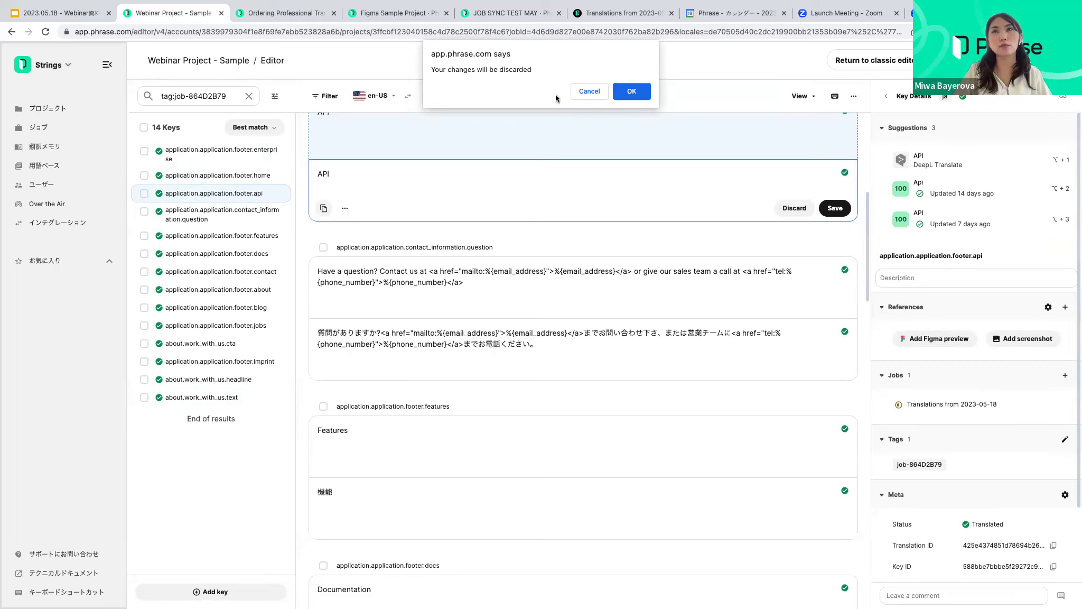
{"action": "left_click", "coordinate": [631, 91]}
{"action": "left_click", "coordinate": [835, 208]}
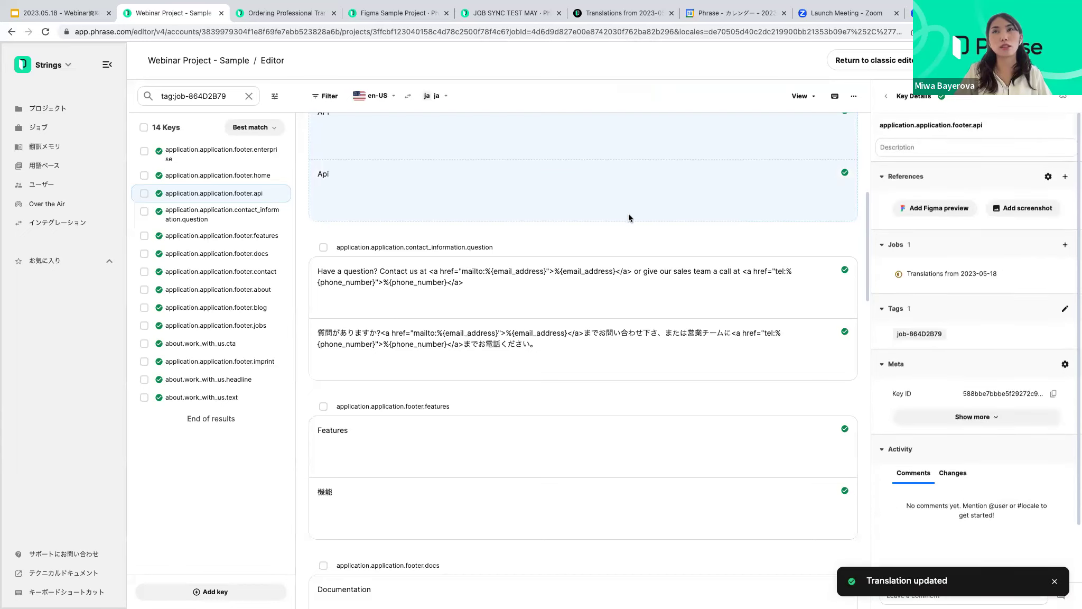
Scroll through the list to check all 14 Japanese translations
{"action": "scroll", "coordinate": [513, 279], "scroll_direction": "down", "scroll_amount": 6}
{"action": "scroll", "coordinate": [471, 227], "scroll_direction": "down", "scroll_amount": 17}
{"action": "scroll", "coordinate": [468, 220], "scroll_direction": "down", "scroll_amount": 4}
{"action": "scroll", "coordinate": [494, 255], "scroll_direction": "up", "scroll_amount": 20}
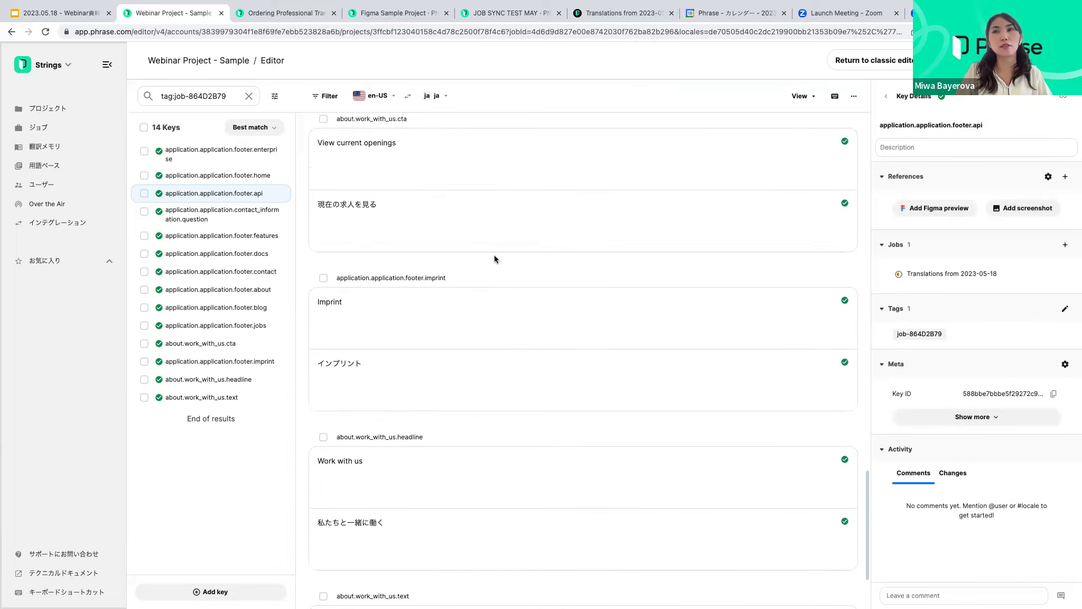
{"action": "scroll", "coordinate": [494, 254], "scroll_direction": "up", "scroll_amount": 11}
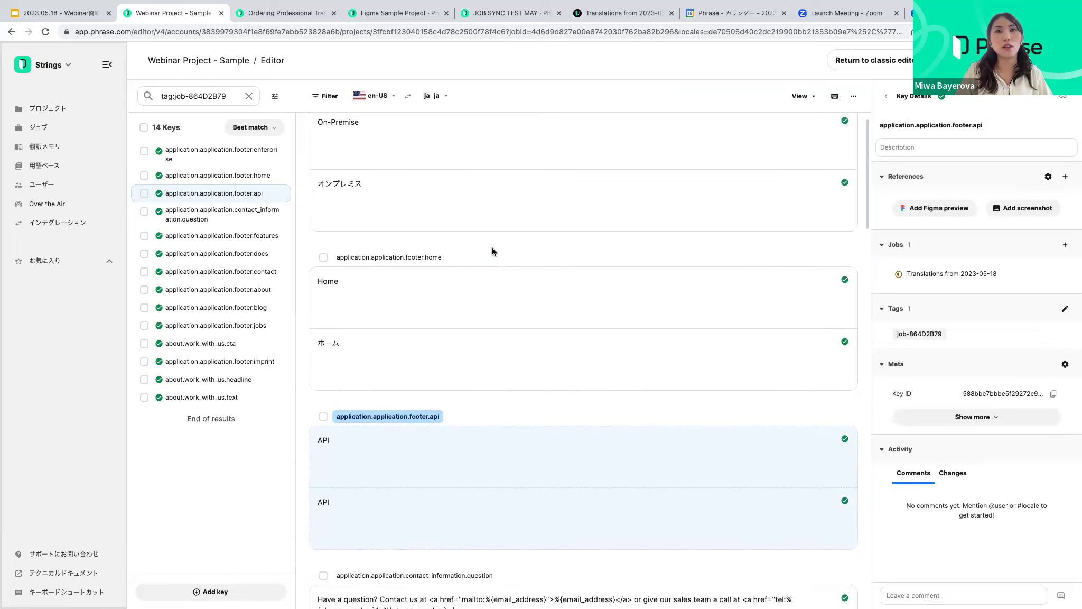
{"action": "scroll", "coordinate": [492, 246], "scroll_direction": "up", "scroll_amount": 1}
{"action": "scroll", "coordinate": [493, 245], "scroll_direction": "down", "scroll_amount": 2}
{"action": "scroll", "coordinate": [492, 245], "scroll_direction": "down", "scroll_amount": 13}
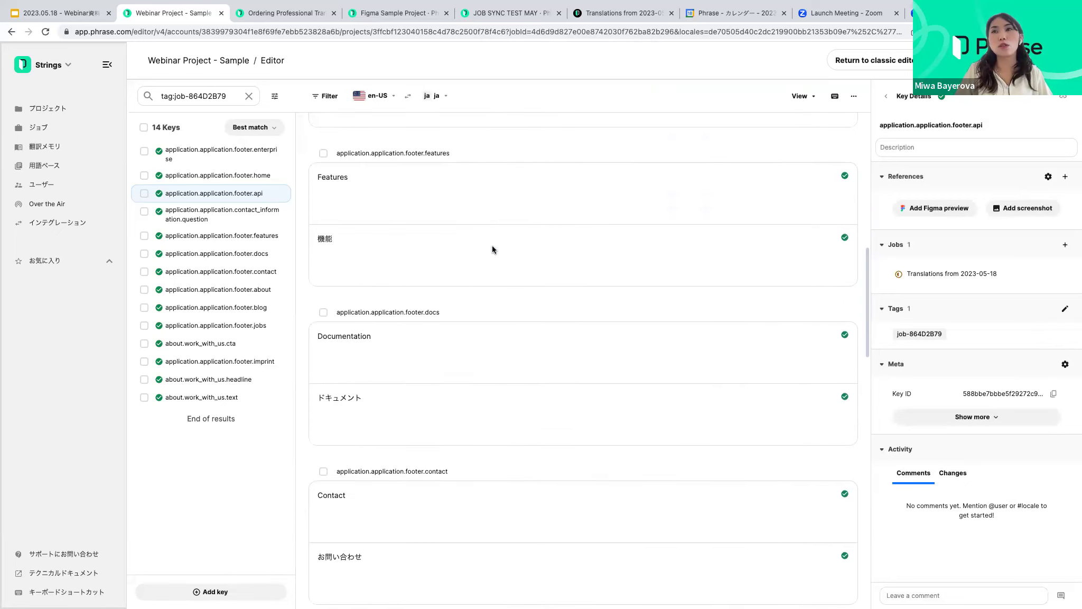
{"action": "scroll", "coordinate": [500, 306], "scroll_direction": "down", "scroll_amount": 18}
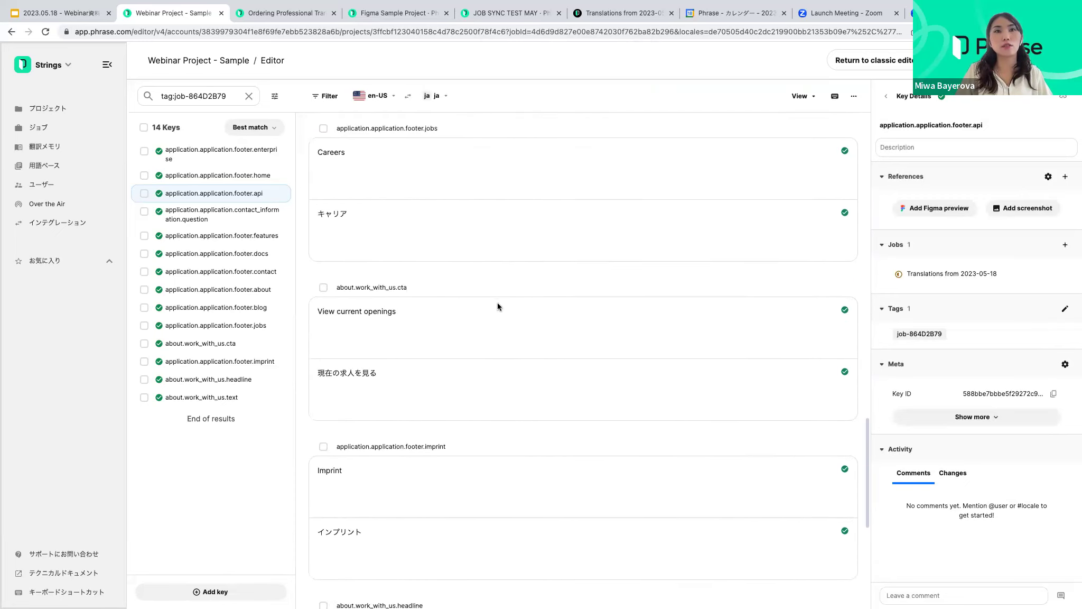
{"action": "scroll", "coordinate": [495, 301], "scroll_direction": "down", "scroll_amount": 2}
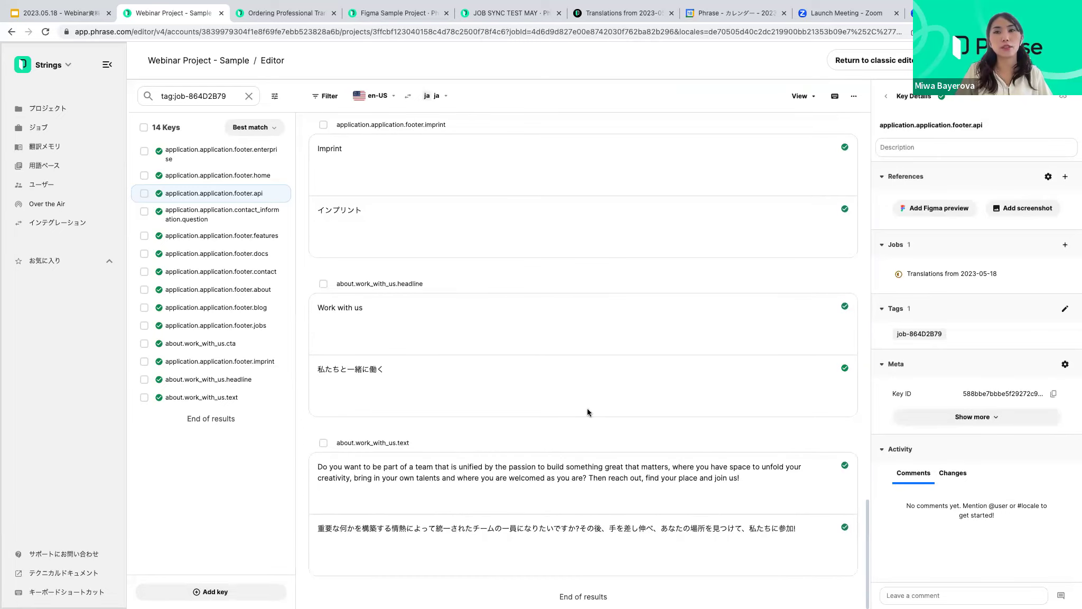
Set all 14 selected keys' status to Verified, refresh, and check the On-Premise translation
{"action": "left_click", "coordinate": [676, 535]}
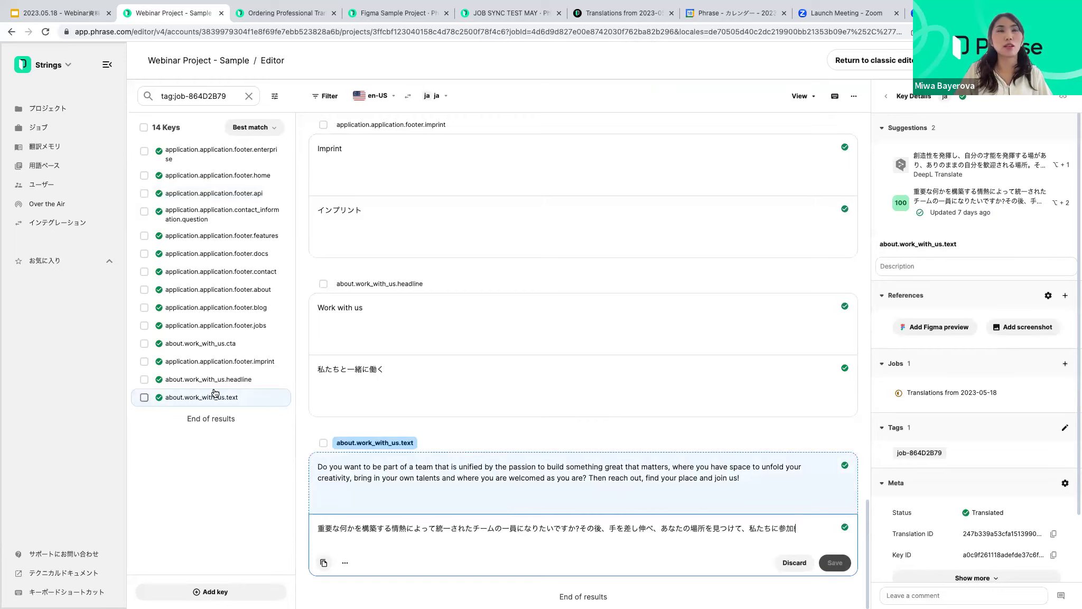
{"action": "left_click", "coordinate": [143, 128]}
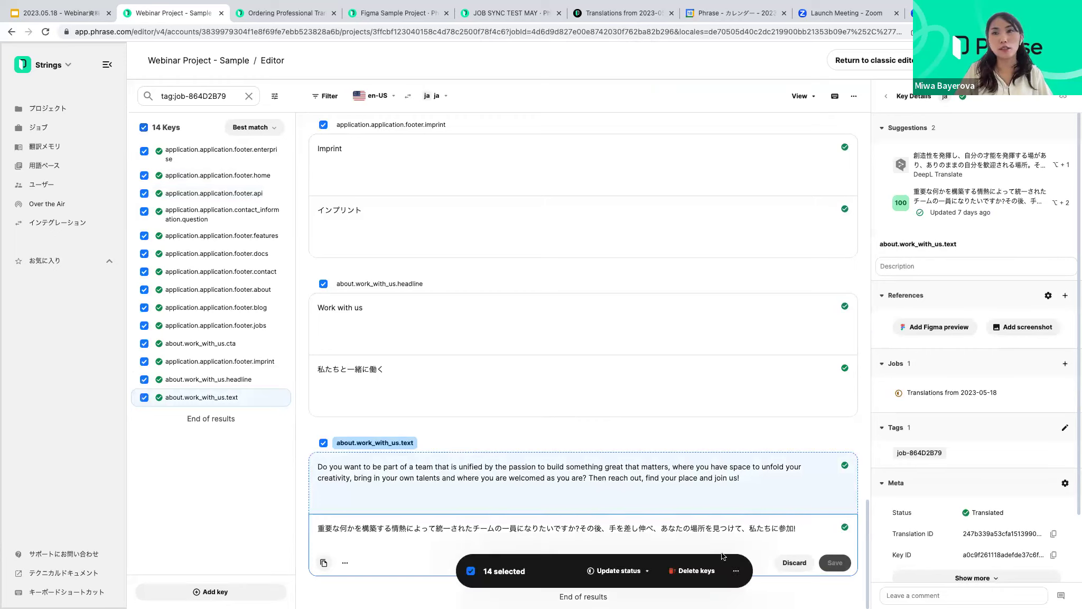
{"action": "left_click", "coordinate": [629, 574]}
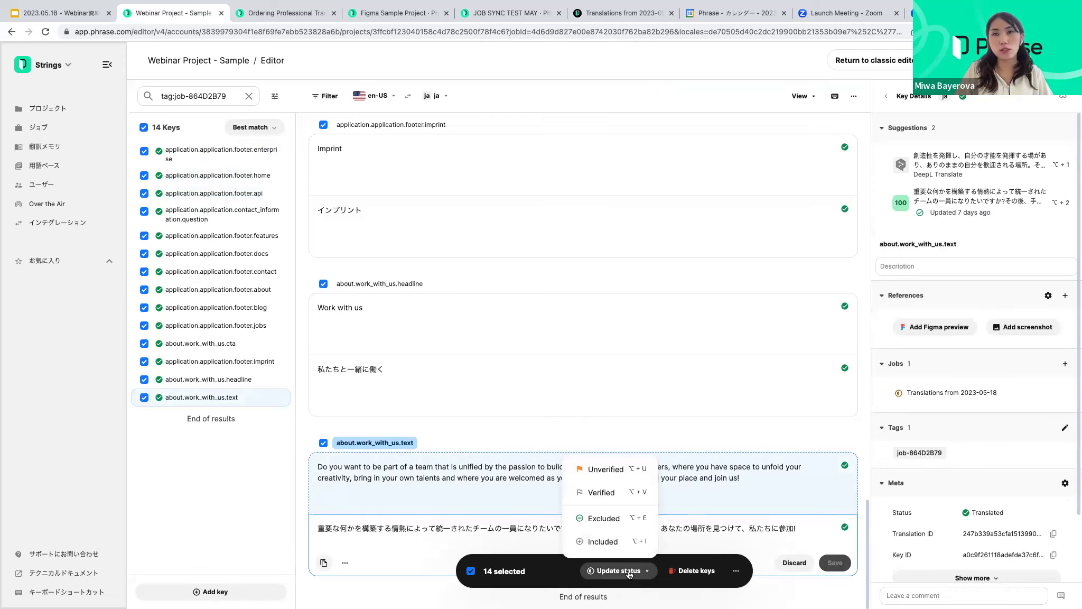
{"action": "left_click", "coordinate": [603, 494]}
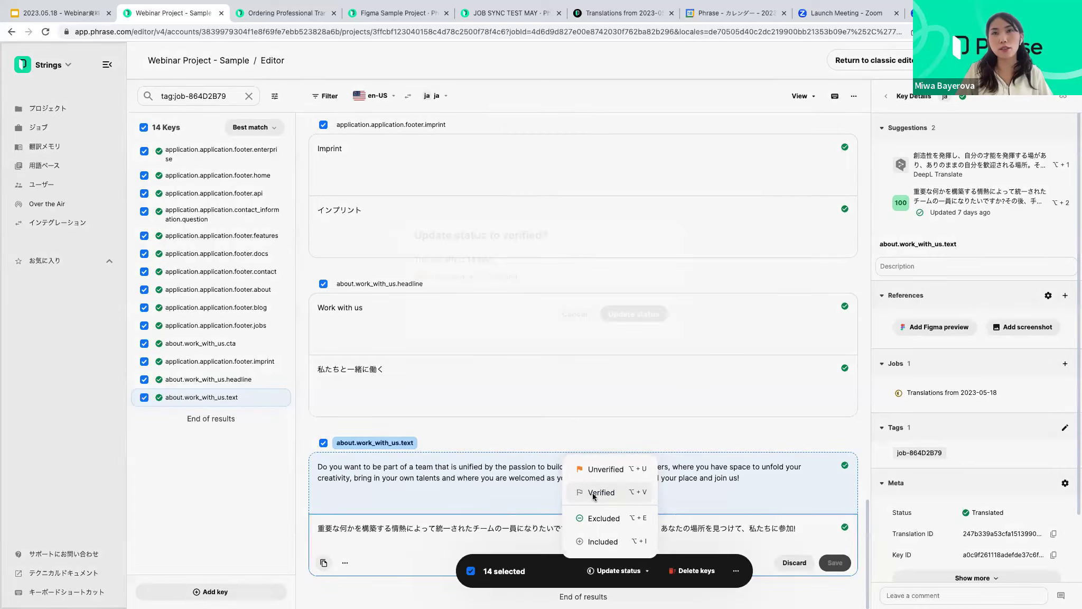
{"action": "left_click", "coordinate": [641, 365]}
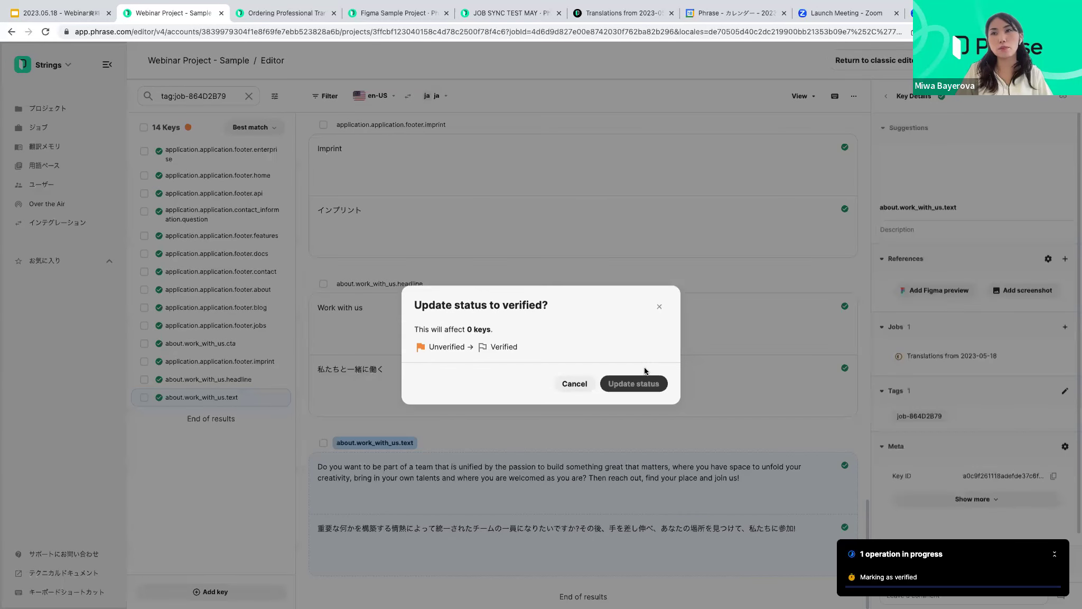
{"action": "left_click", "coordinate": [872, 555]}
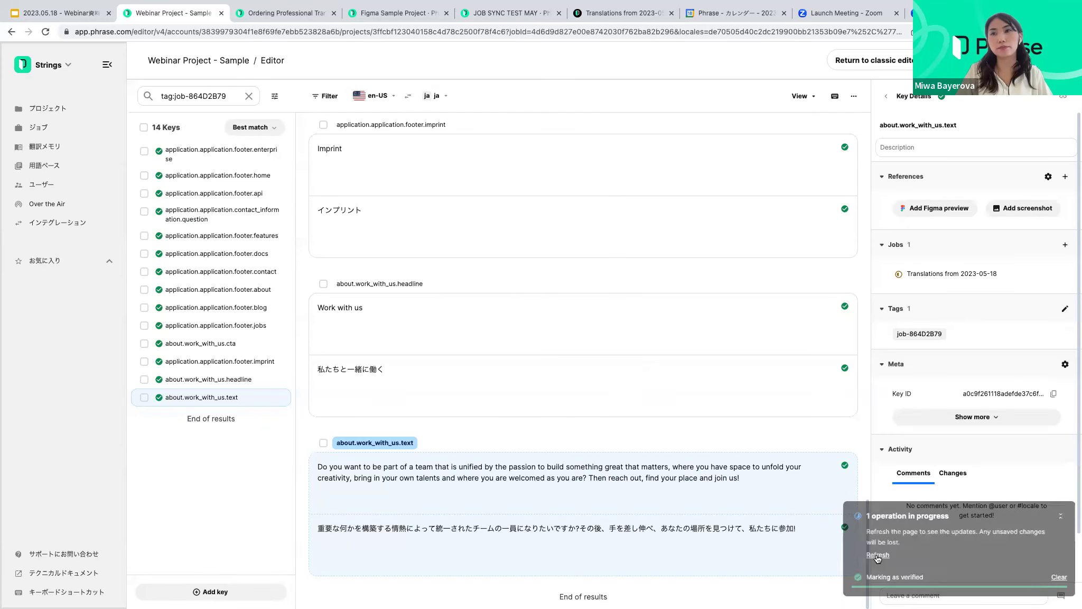
{"action": "scroll", "coordinate": [564, 432], "scroll_direction": "down", "scroll_amount": 10}
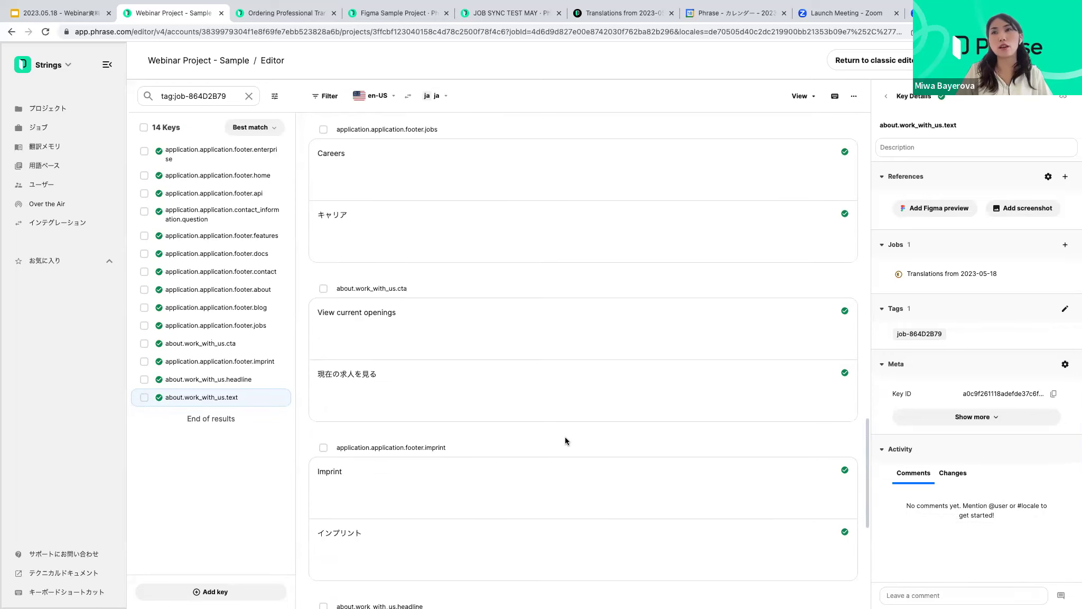
{"action": "scroll", "coordinate": [568, 431], "scroll_direction": "up", "scroll_amount": 15}
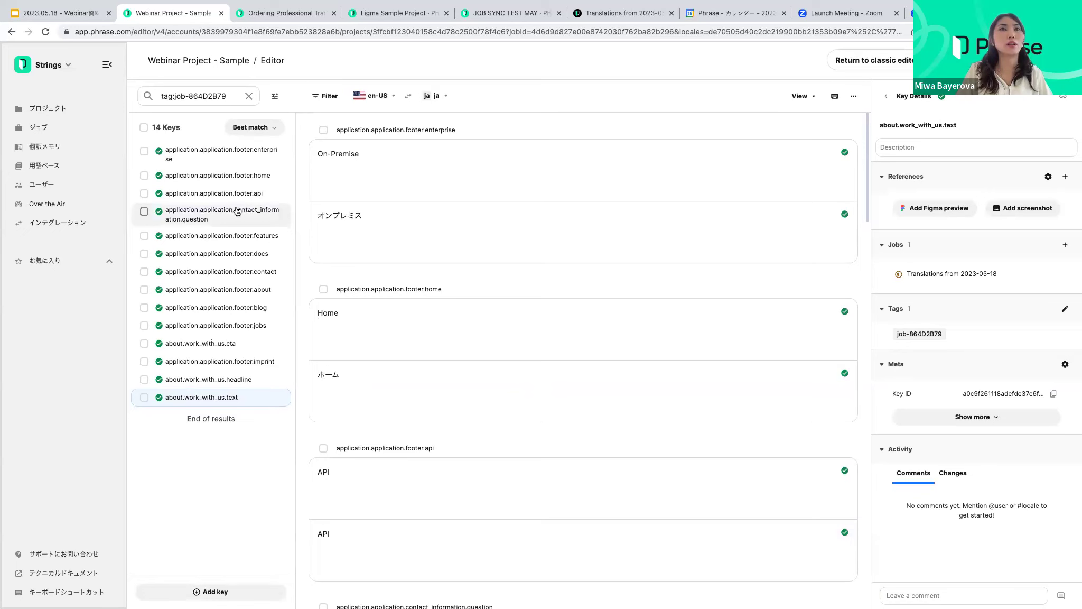
{"action": "left_click", "coordinate": [458, 216]}
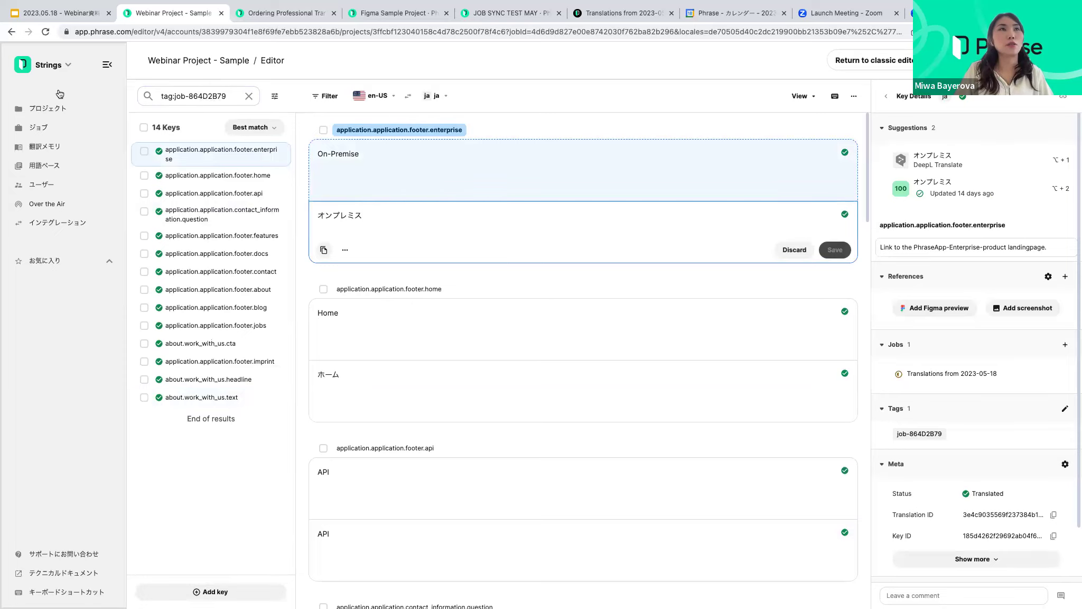
Go to Projects, open Webinar Project - Sample, and view its Jobs tab
{"action": "left_click", "coordinate": [45, 127]}
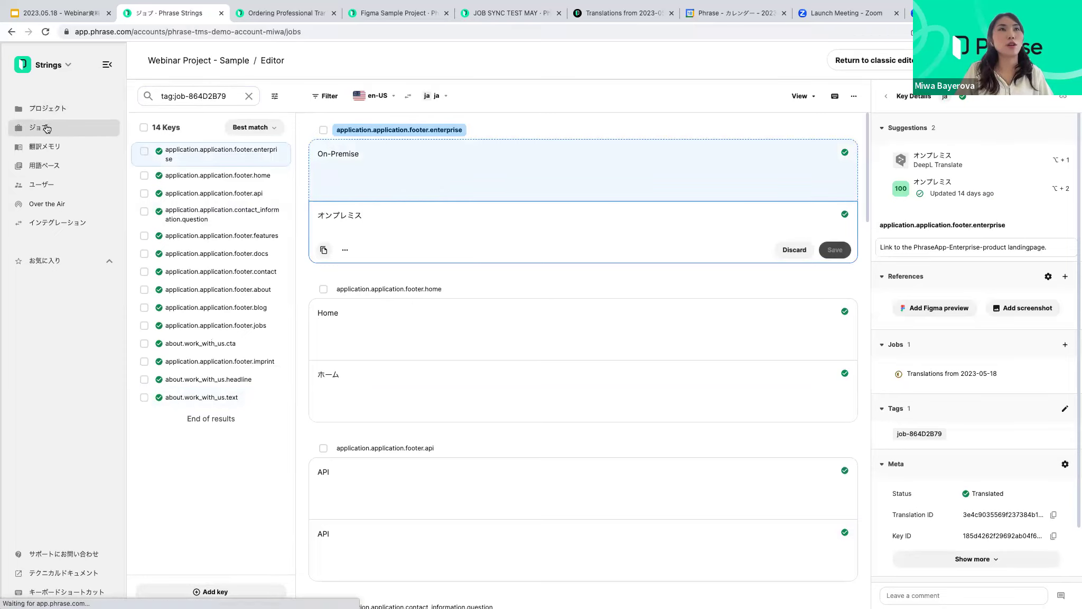
{"action": "left_click", "coordinate": [45, 107]}
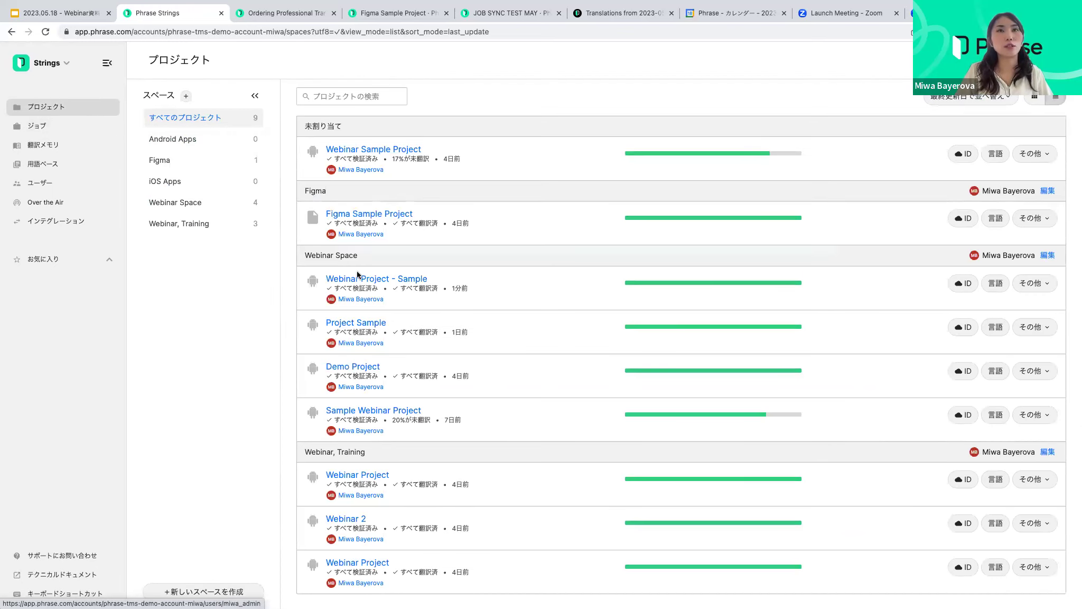
{"action": "scroll", "coordinate": [371, 272], "scroll_direction": "down", "scroll_amount": 1}
{"action": "left_click", "coordinate": [388, 264]}
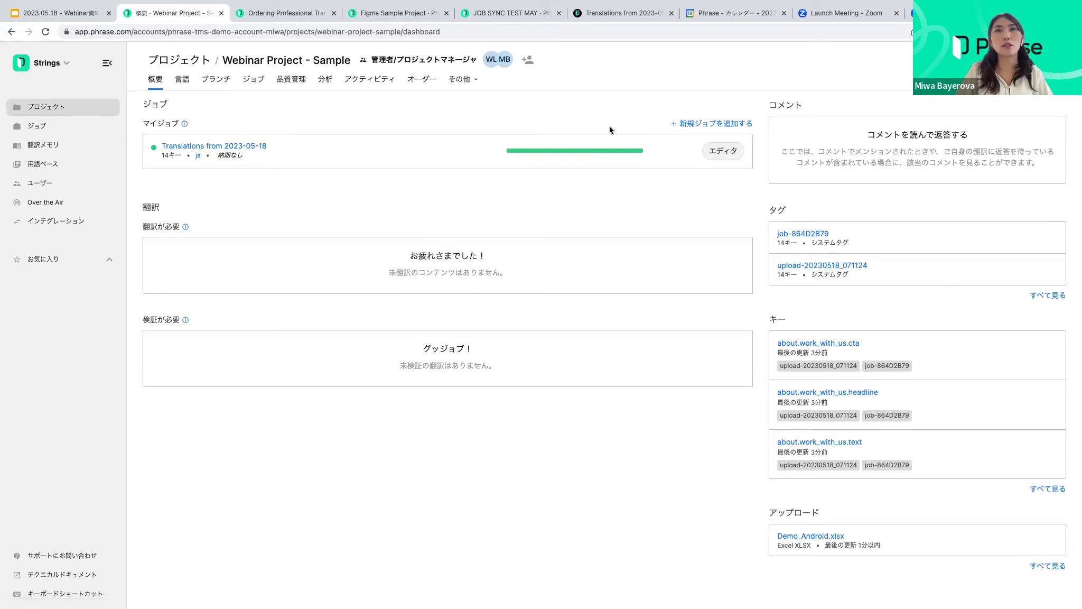
{"action": "left_click", "coordinate": [255, 81]}
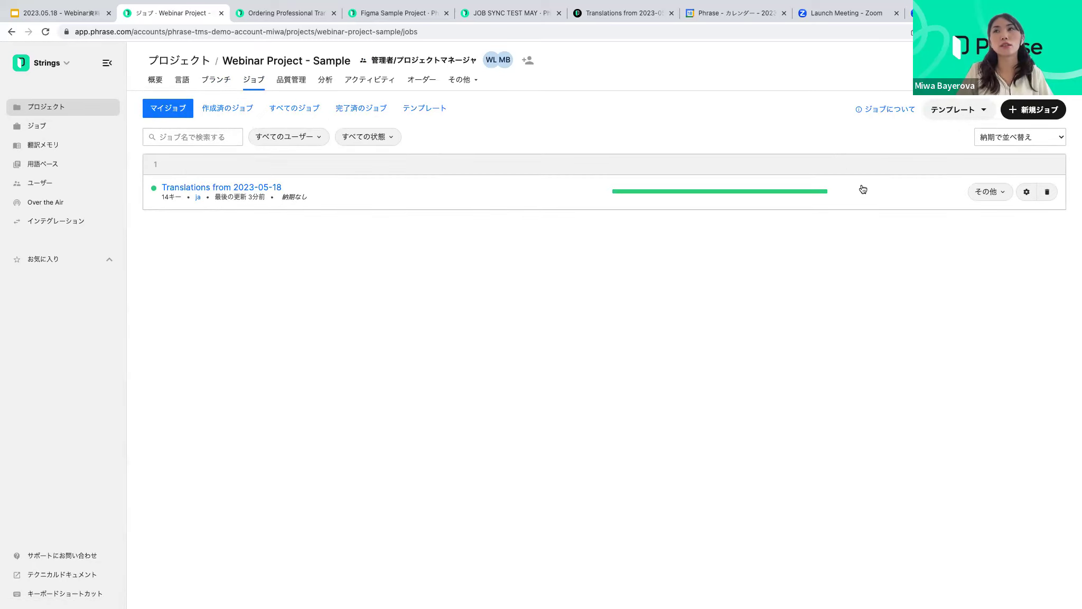
Open the job's edit page to check its 14 keys and ja translator, then return to Overview
{"action": "left_click", "coordinate": [994, 191]}
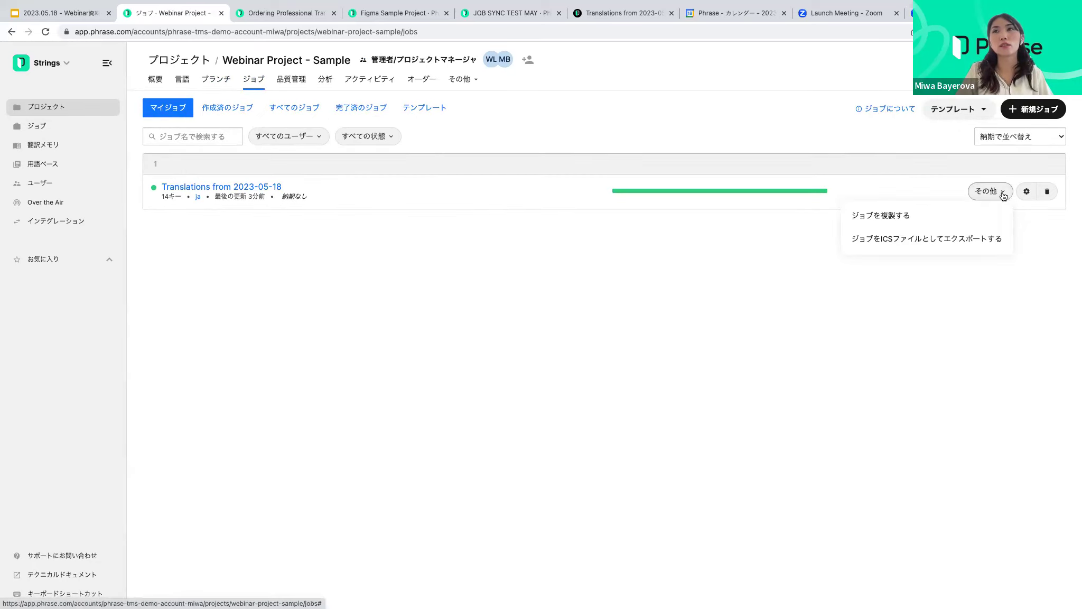
{"action": "left_click", "coordinate": [1003, 194]}
{"action": "left_click", "coordinate": [1007, 194]}
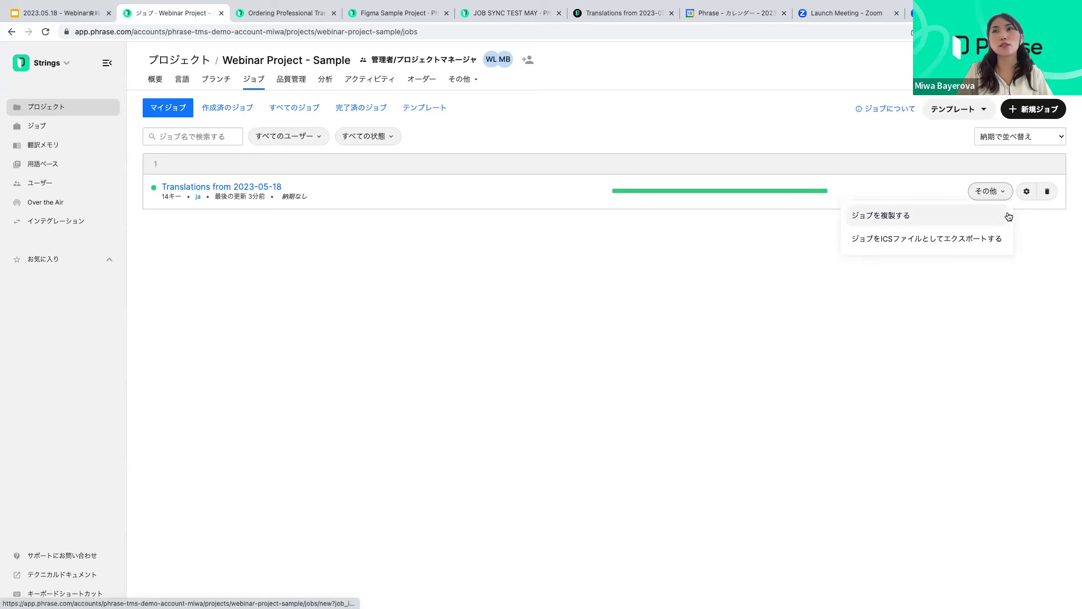
{"action": "left_click", "coordinate": [1026, 192]}
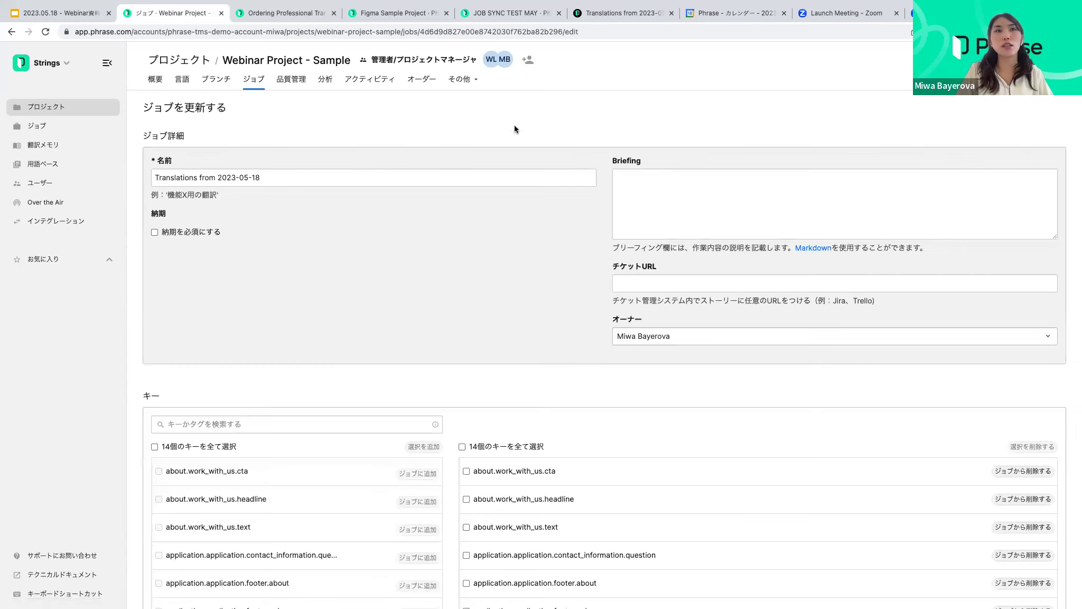
{"action": "scroll", "coordinate": [470, 190], "scroll_direction": "down", "scroll_amount": 5}
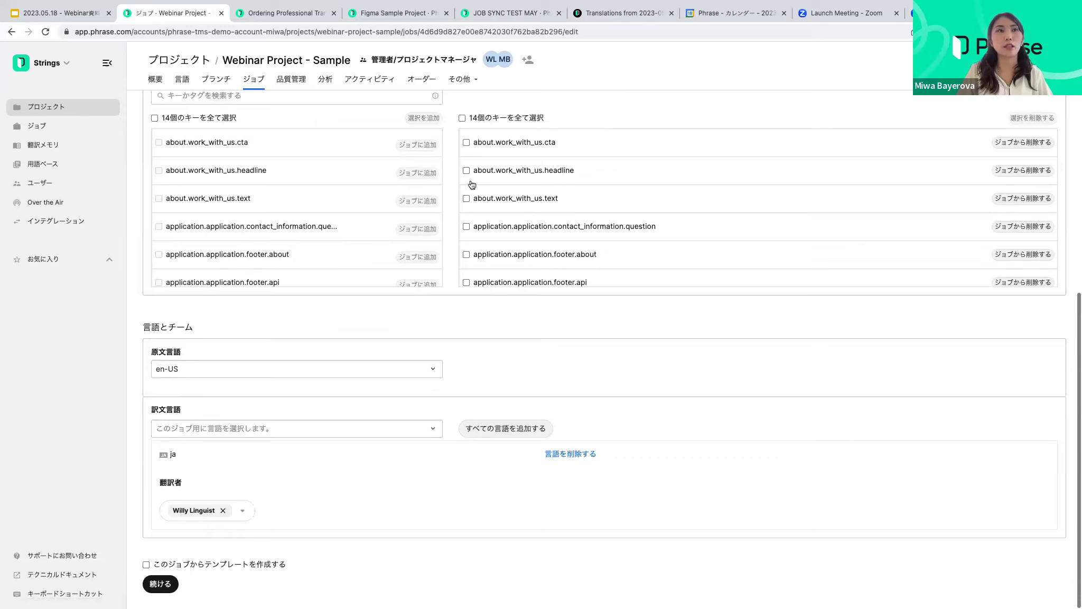
{"action": "scroll", "coordinate": [465, 180], "scroll_direction": "up", "scroll_amount": 5}
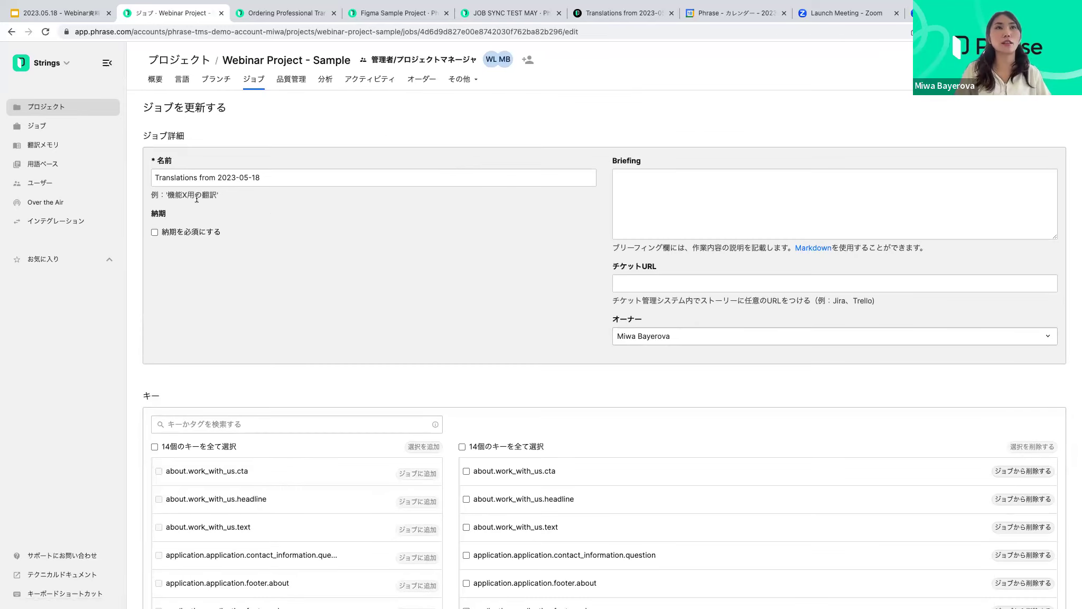
{"action": "scroll", "coordinate": [365, 205], "scroll_direction": "down", "scroll_amount": 5}
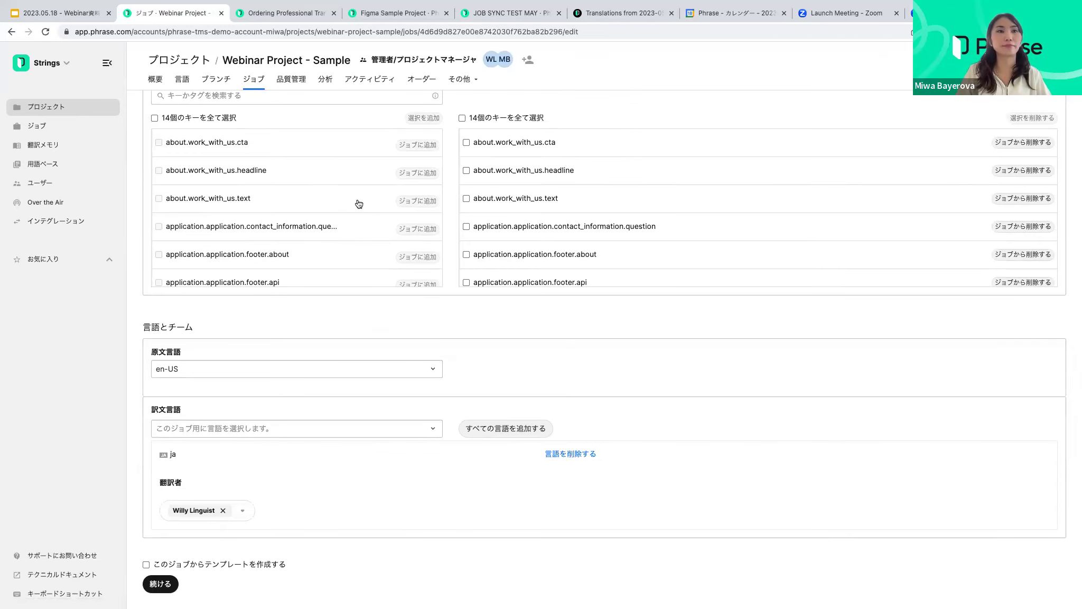
{"action": "scroll", "coordinate": [359, 204], "scroll_direction": "up", "scroll_amount": 5}
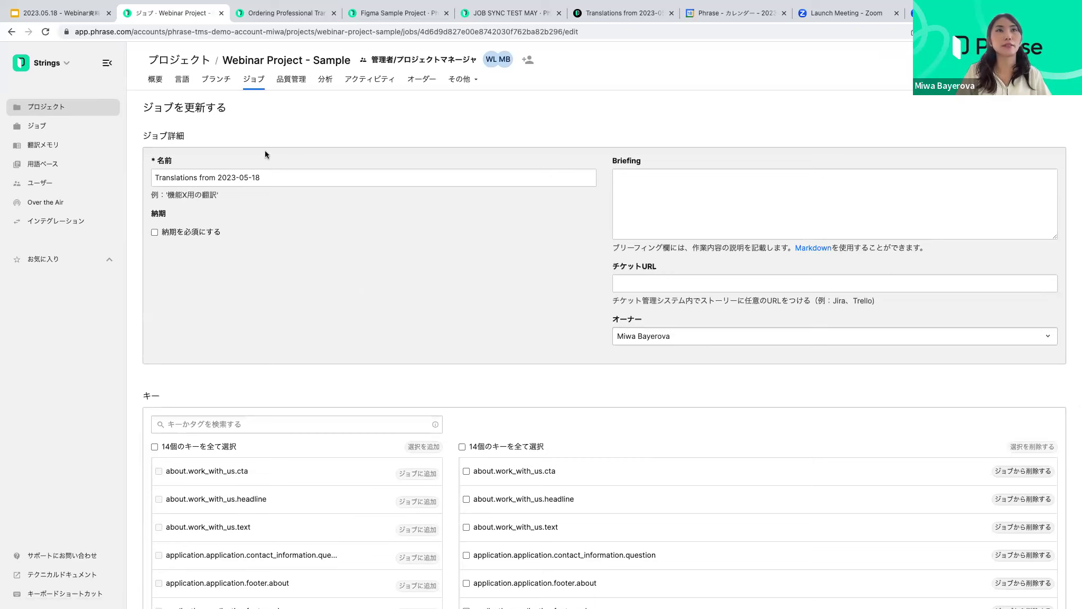
{"action": "left_click", "coordinate": [156, 80]}
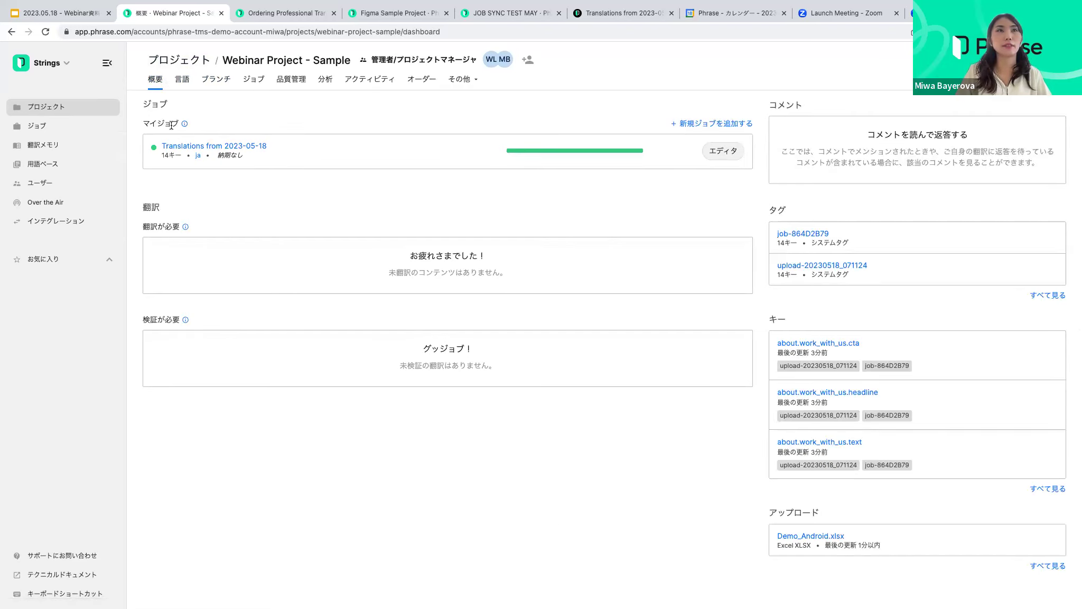
Open the Translations from 2023-05-18 job and expand the ja row's download options
{"action": "scroll", "coordinate": [201, 132], "scroll_direction": "down", "scroll_amount": 1}
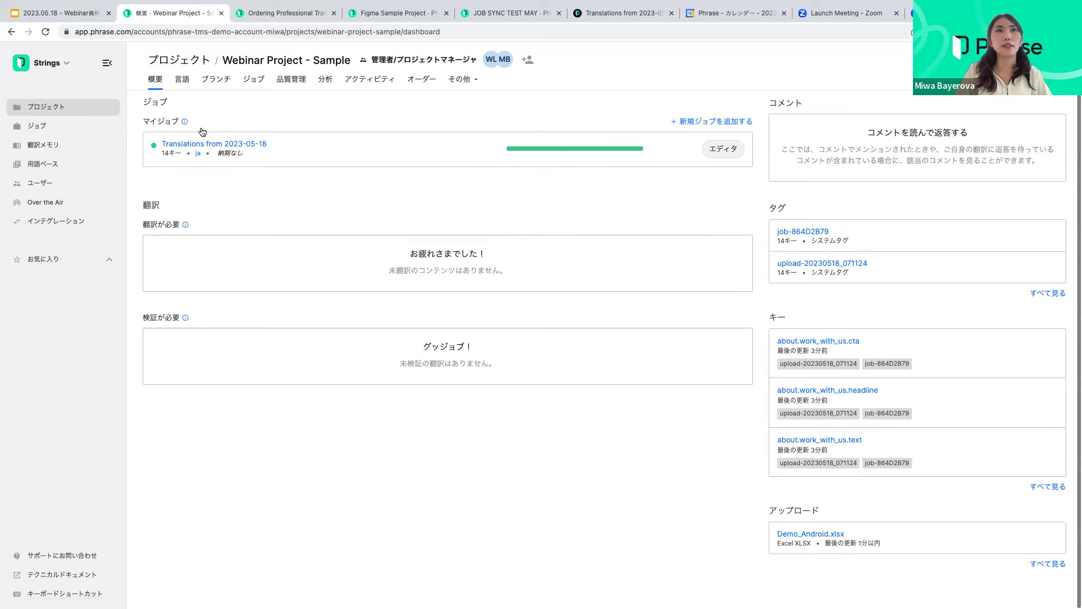
{"action": "left_click", "coordinate": [222, 145]}
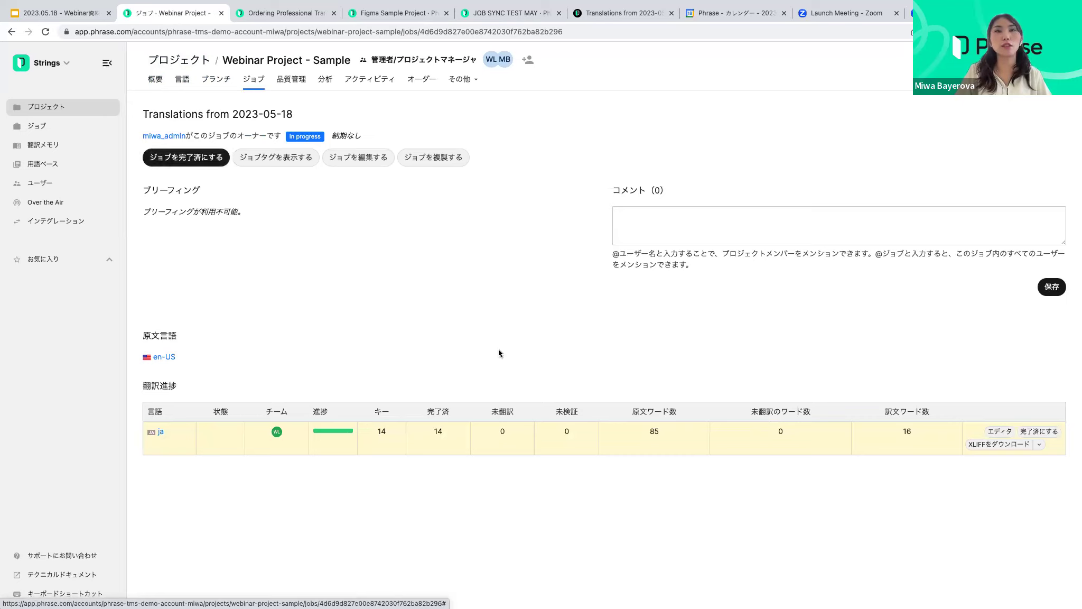
{"action": "left_click", "coordinate": [1040, 446]}
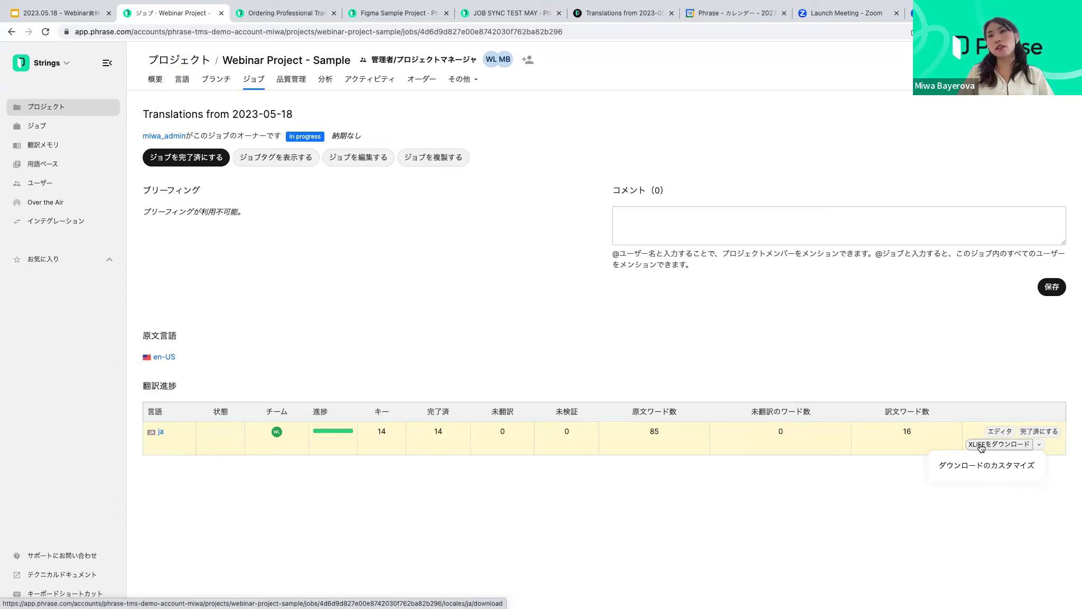
Export the job's Japanese translations in Excel XLSX (.xlsx) format as ja (2).xlsx
{"action": "left_click", "coordinate": [1012, 468]}
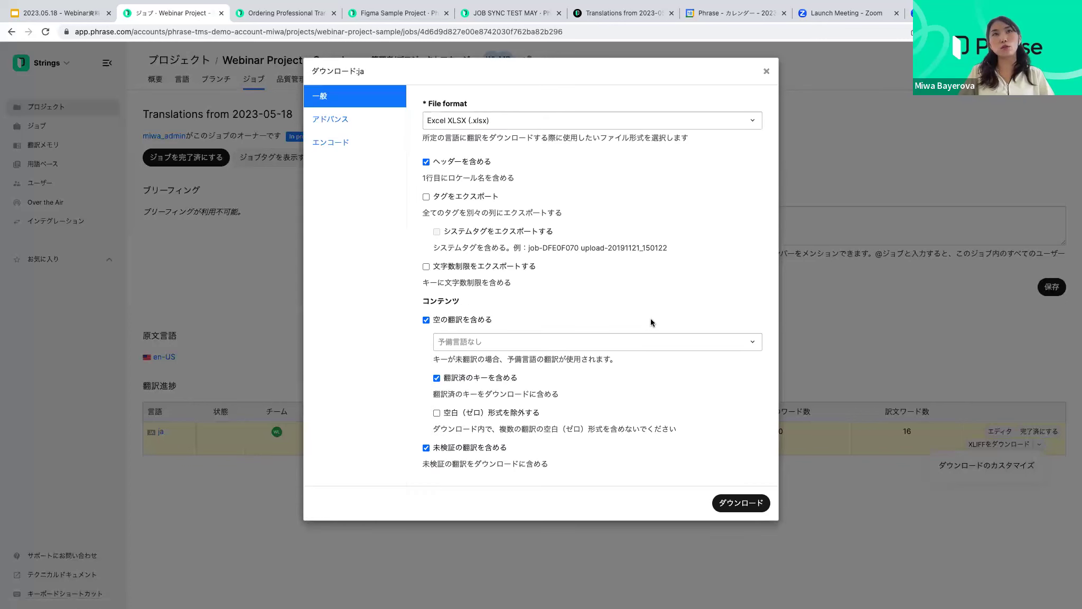
{"action": "left_click", "coordinate": [444, 121]}
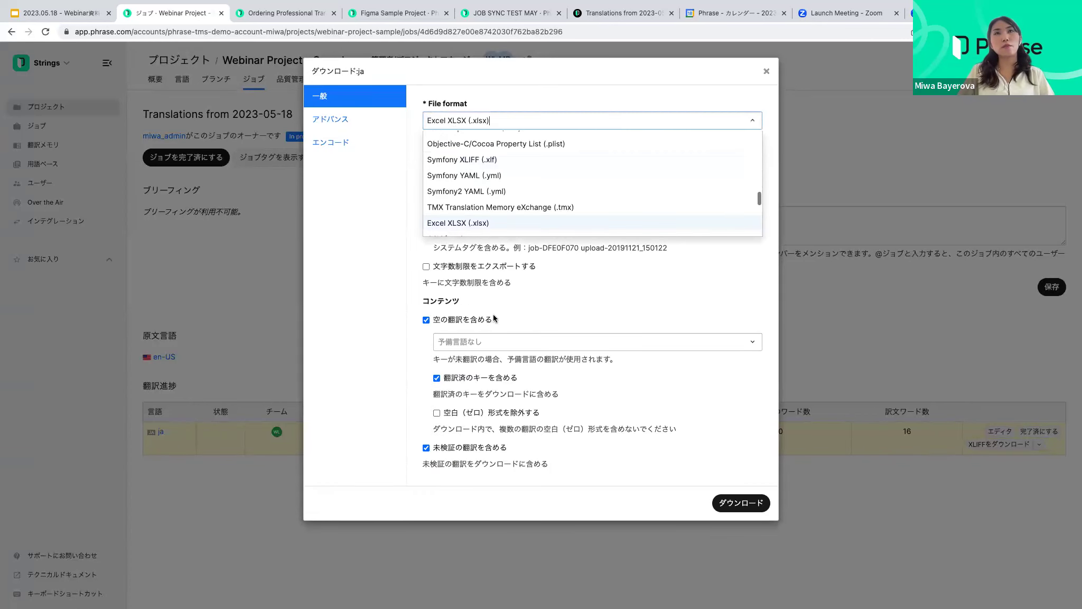
{"action": "scroll", "coordinate": [502, 189], "scroll_direction": "down", "scroll_amount": 5}
{"action": "scroll", "coordinate": [502, 164], "scroll_direction": "up", "scroll_amount": 10}
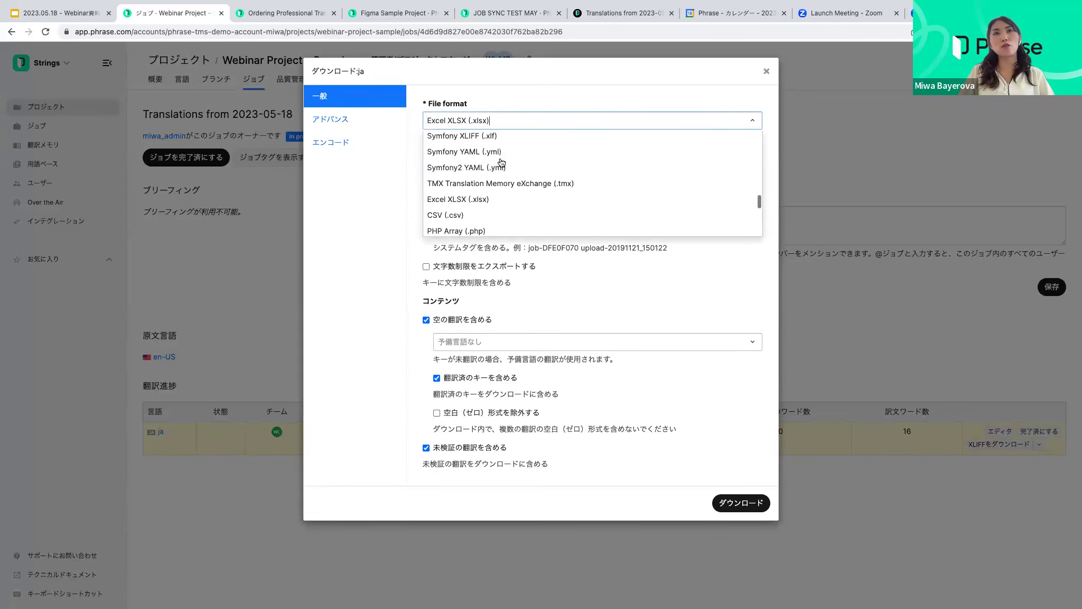
{"action": "scroll", "coordinate": [505, 159], "scroll_direction": "down", "scroll_amount": 10}
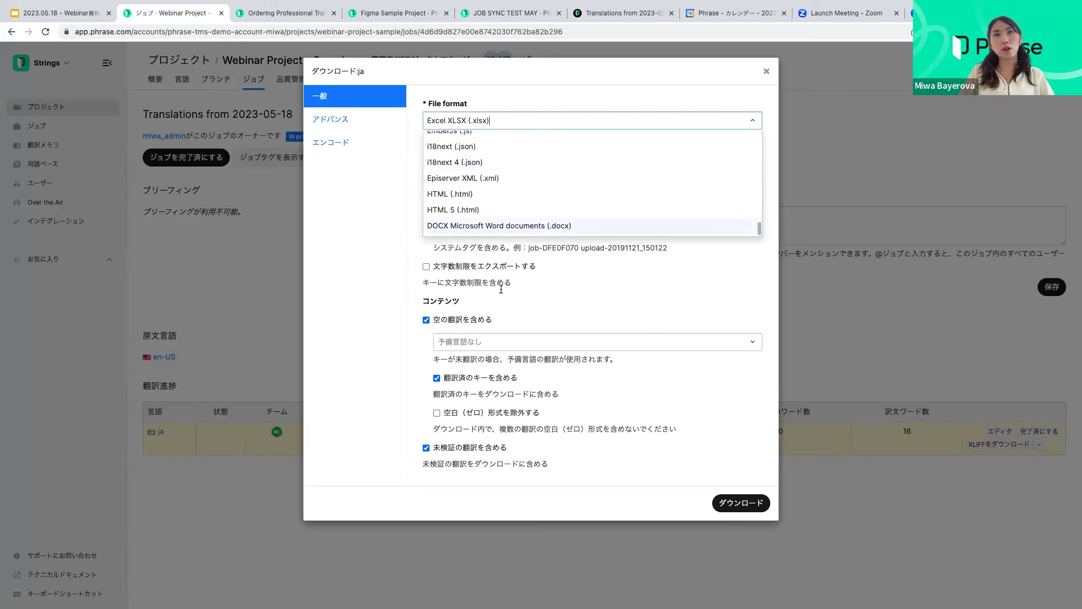
{"action": "left_click", "coordinate": [749, 505]}
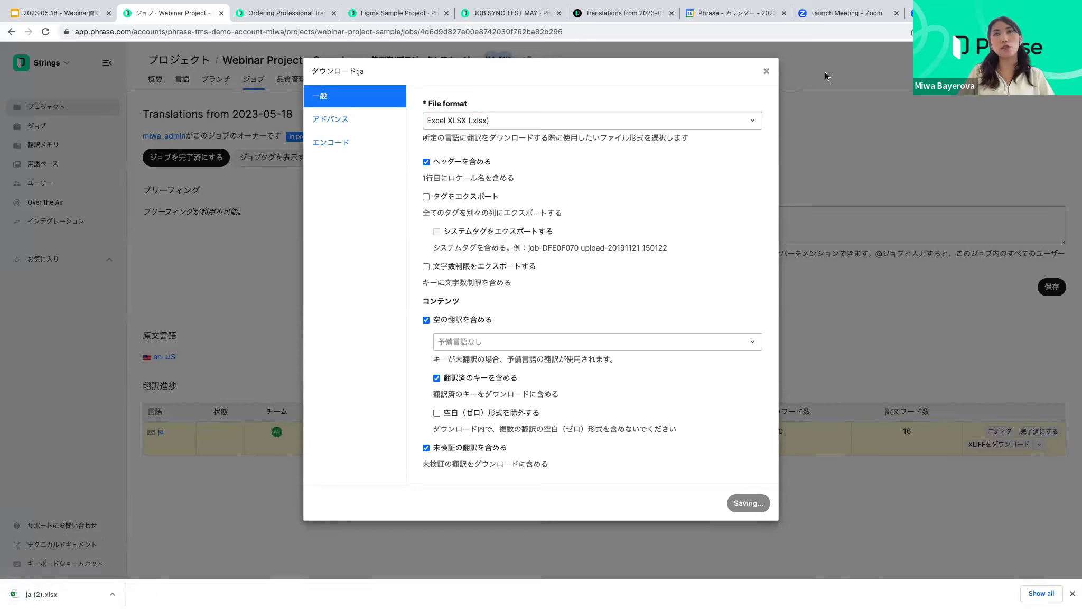
{"action": "left_click", "coordinate": [768, 73]}
Mark the 'Translations from 2023-05-18' job as Completed
{"action": "left_click", "coordinate": [186, 156]}
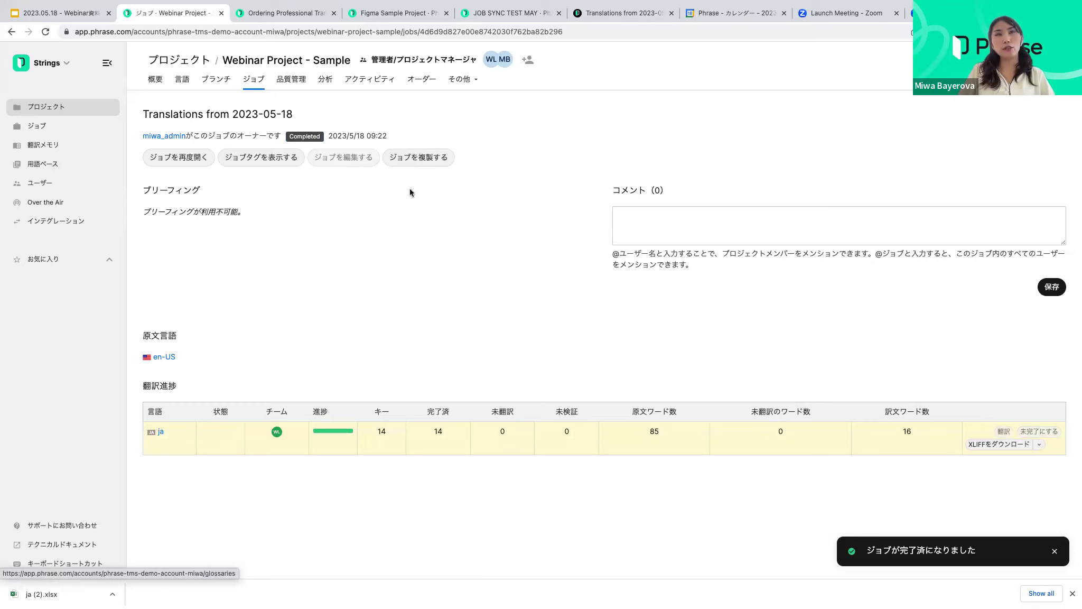